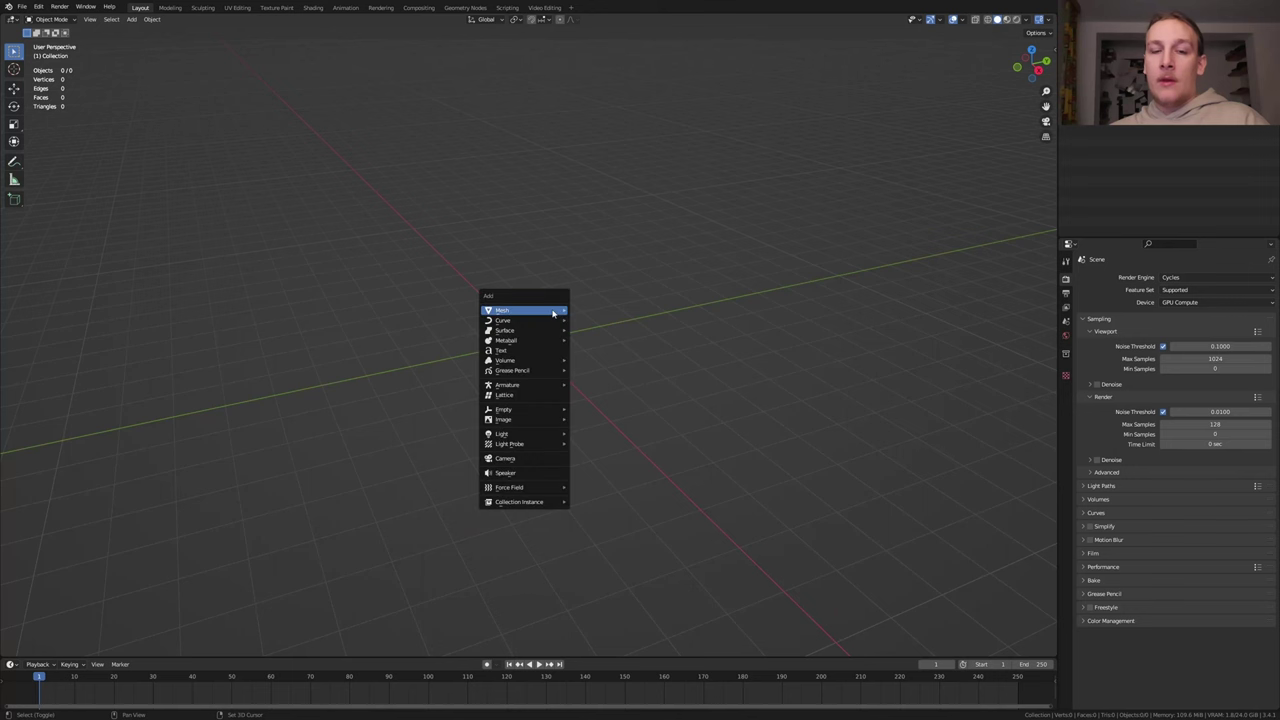
Add a cube and give it a Bevel modifier with 2 segments.
mouse_move(552, 314)
left_click(600, 320)
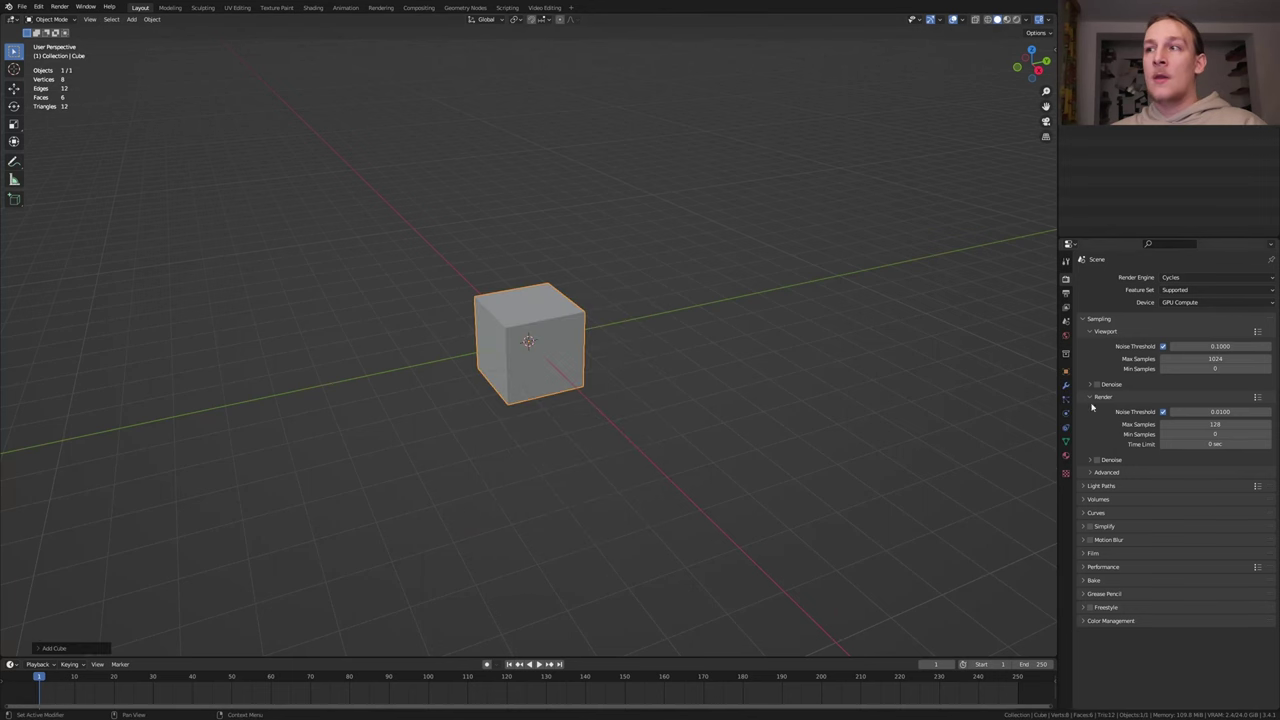
left_click(1065, 385)
left_click(1118, 278)
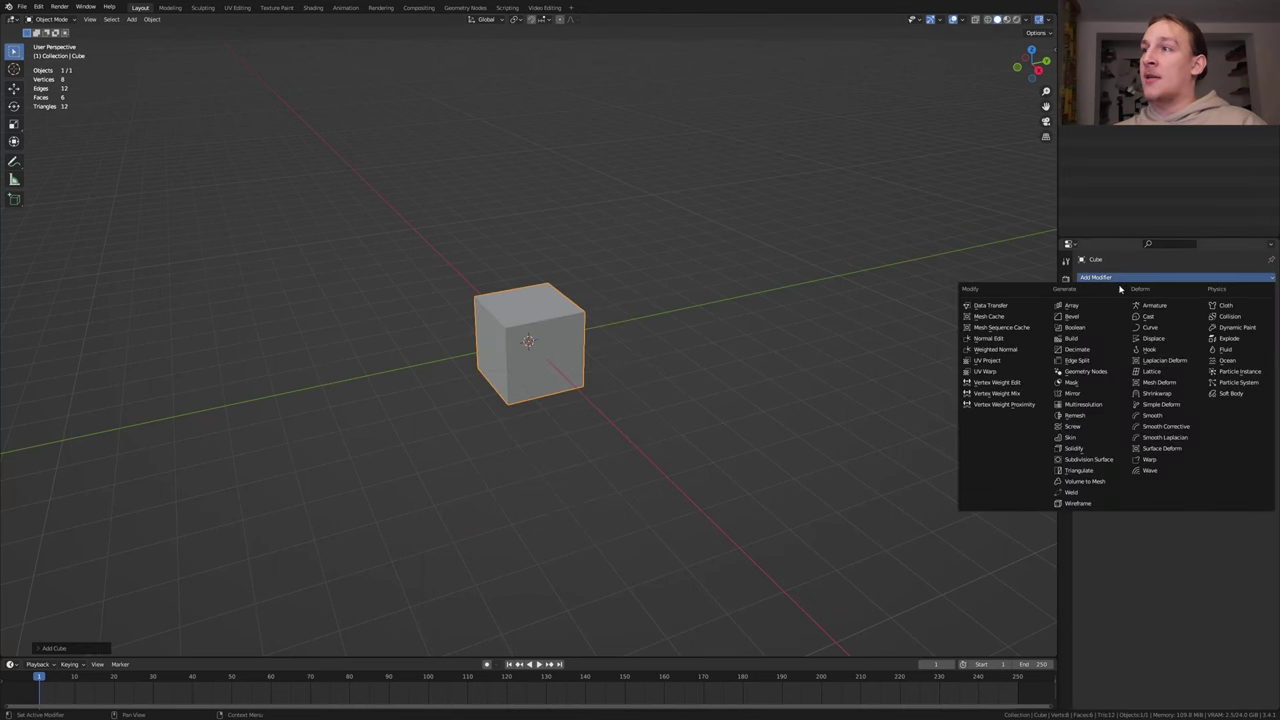
left_click(1071, 316)
left_click(1258, 346)
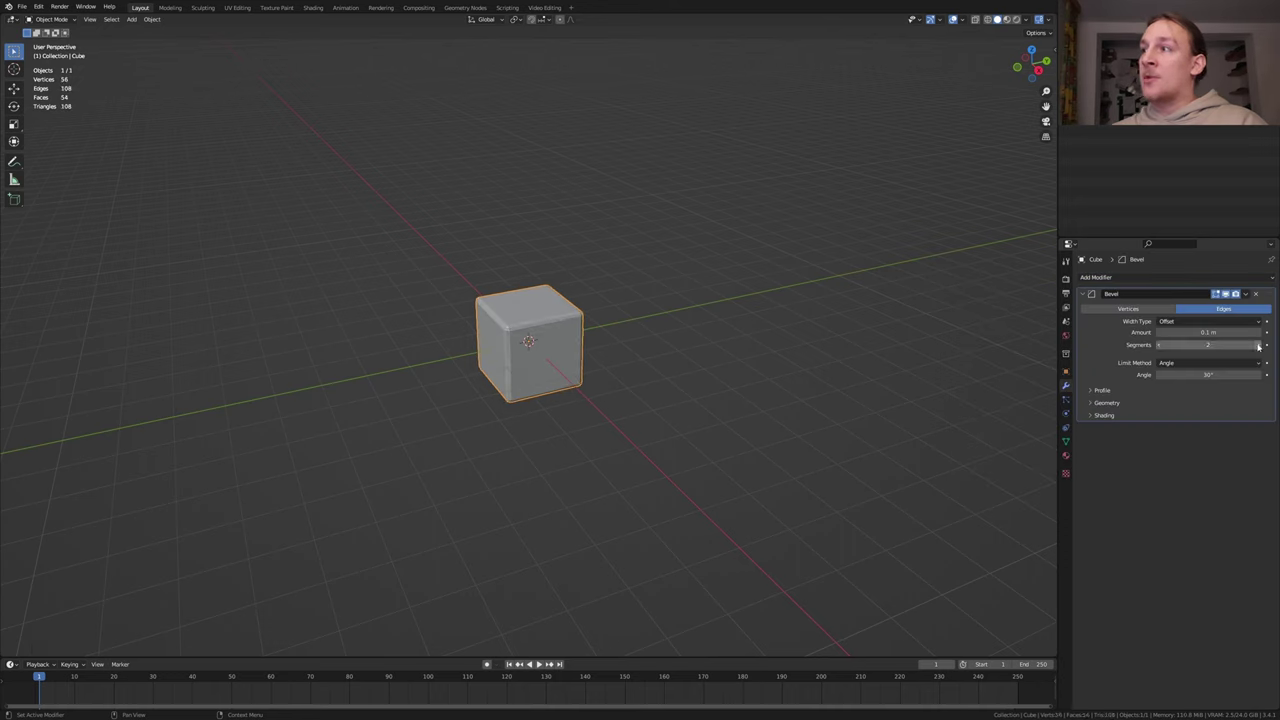
Add a level 3 Subdivision modifier to the cube with render level 6, and shade the cube smooth.
key("ctrl+3")
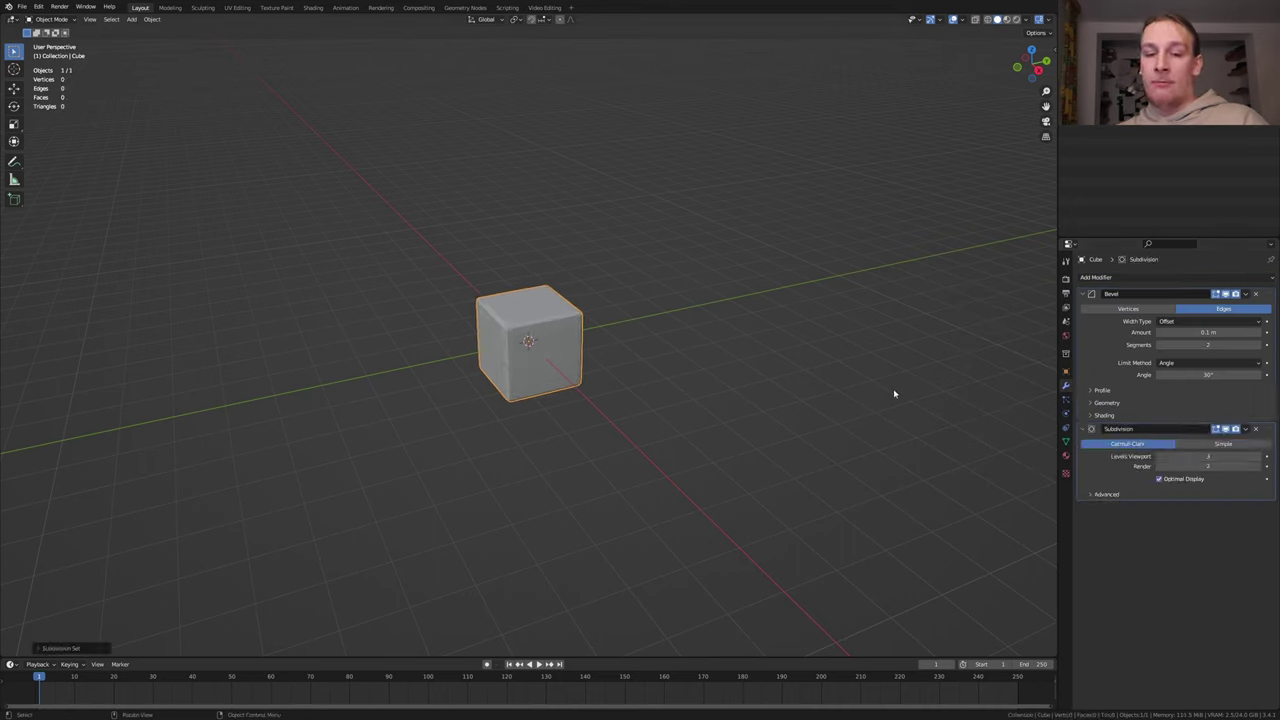
left_click(1209, 466)
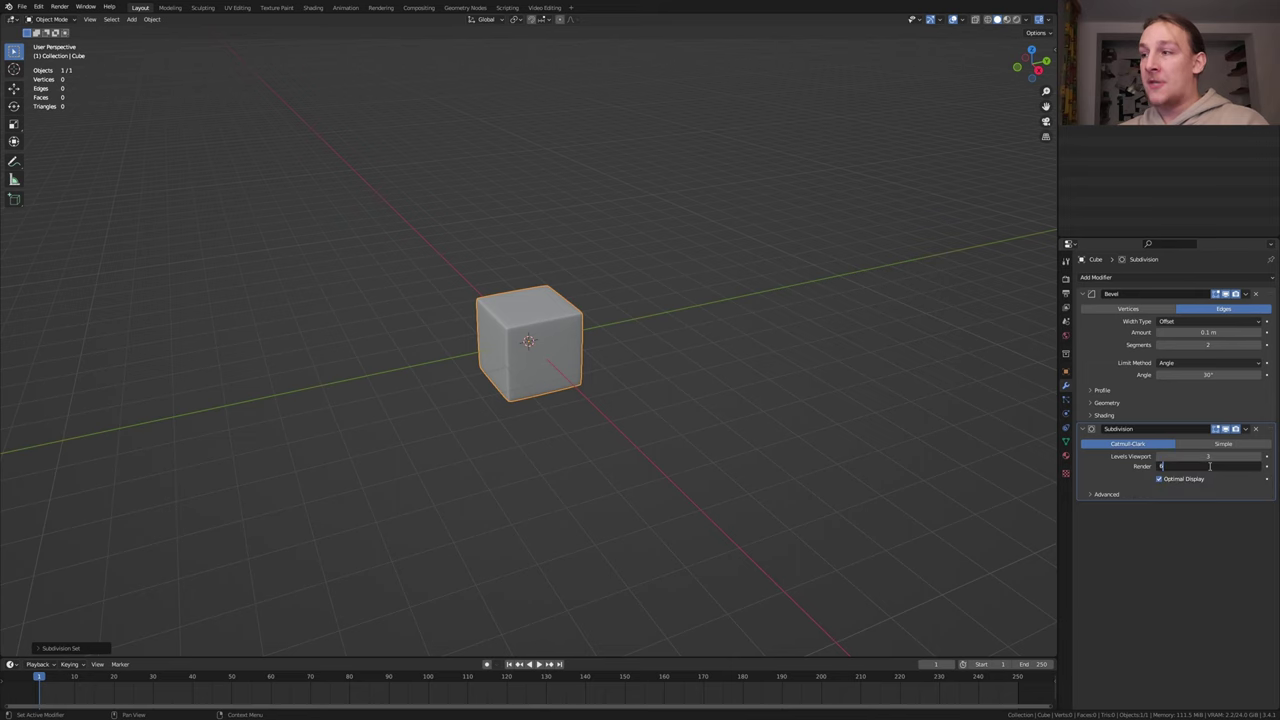
type("6")
key("Return")
right_click(547, 340)
left_click(547, 338)
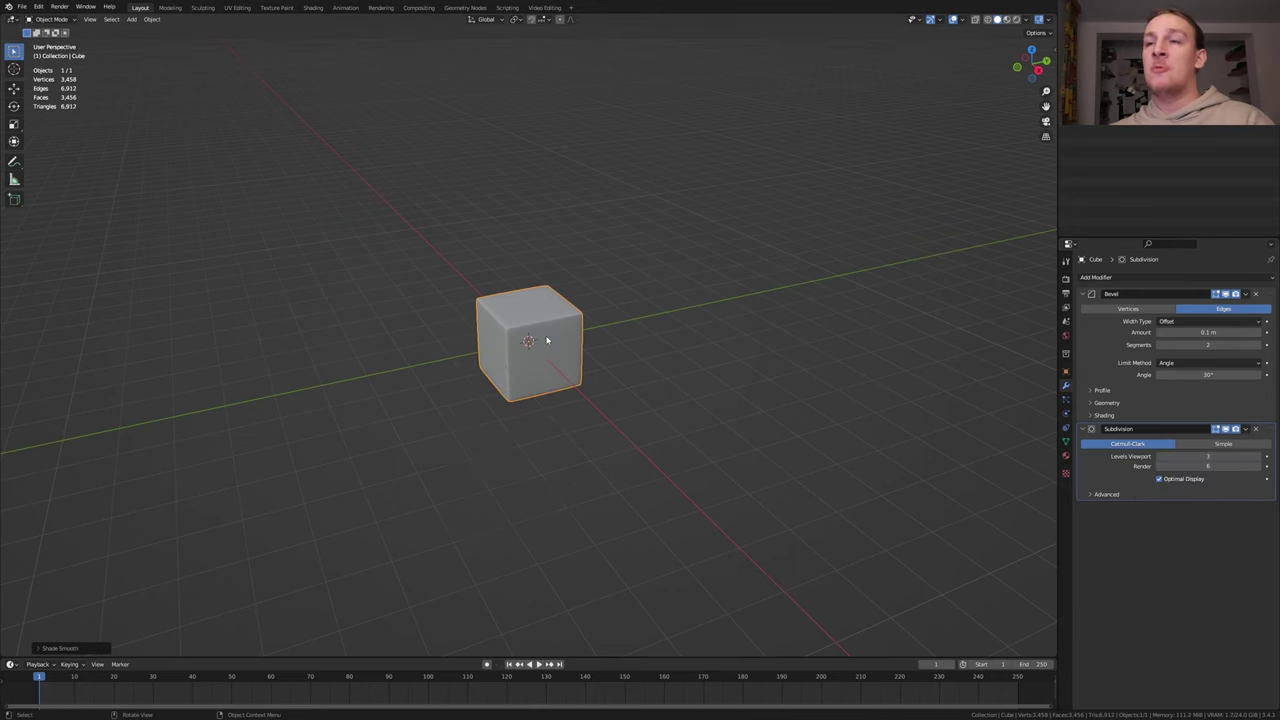
In the Shading workspace, set the render max samples to 512 and enable a transparent film background.
left_click(312, 8)
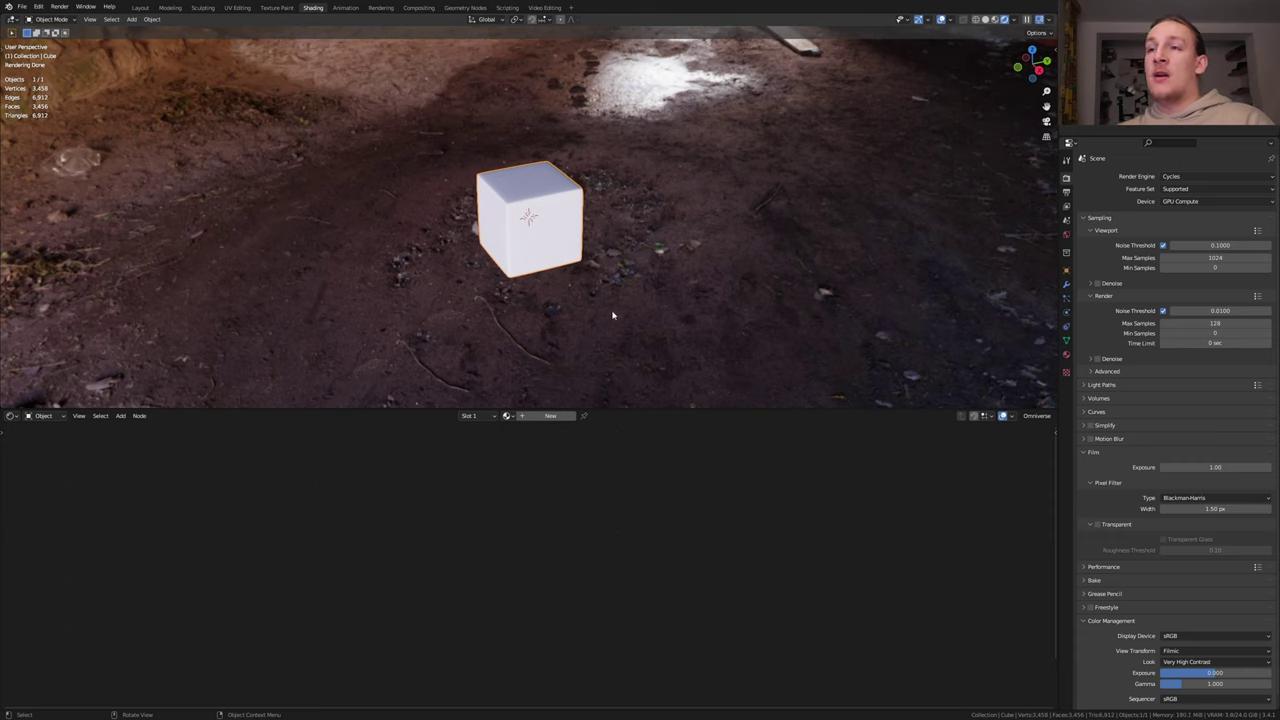
double_click(1230, 323)
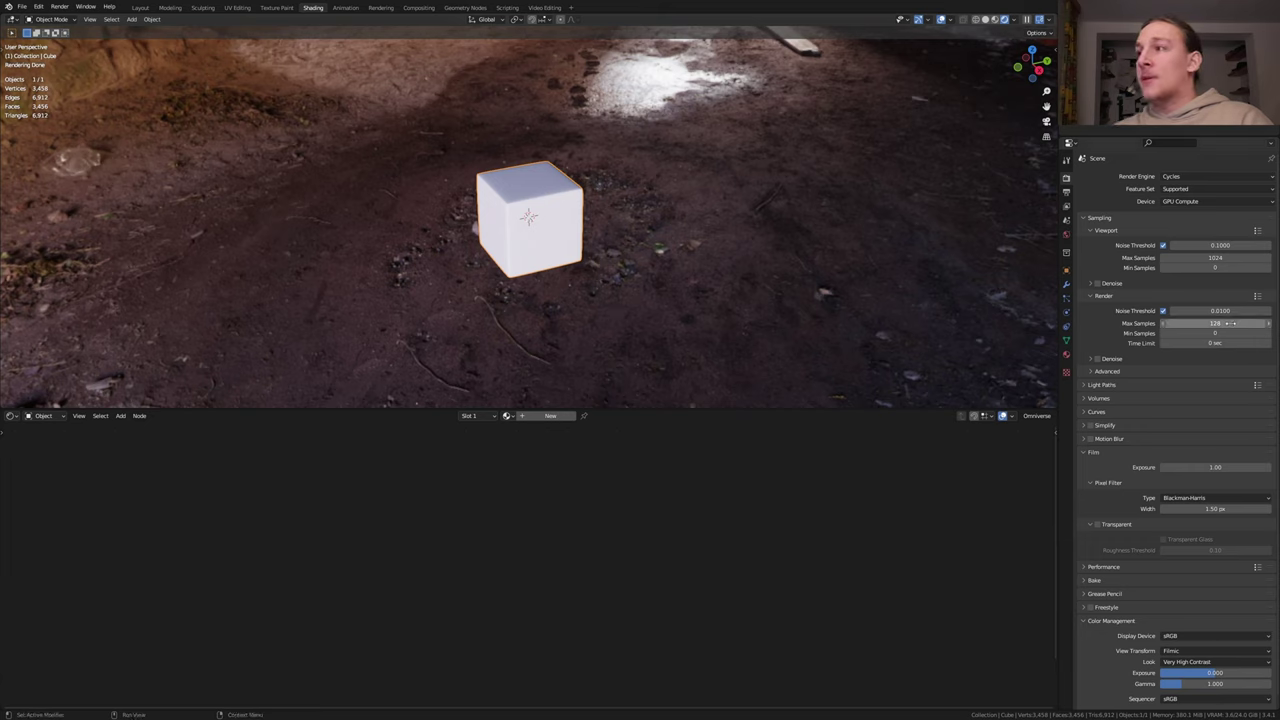
type("512")
key("Return")
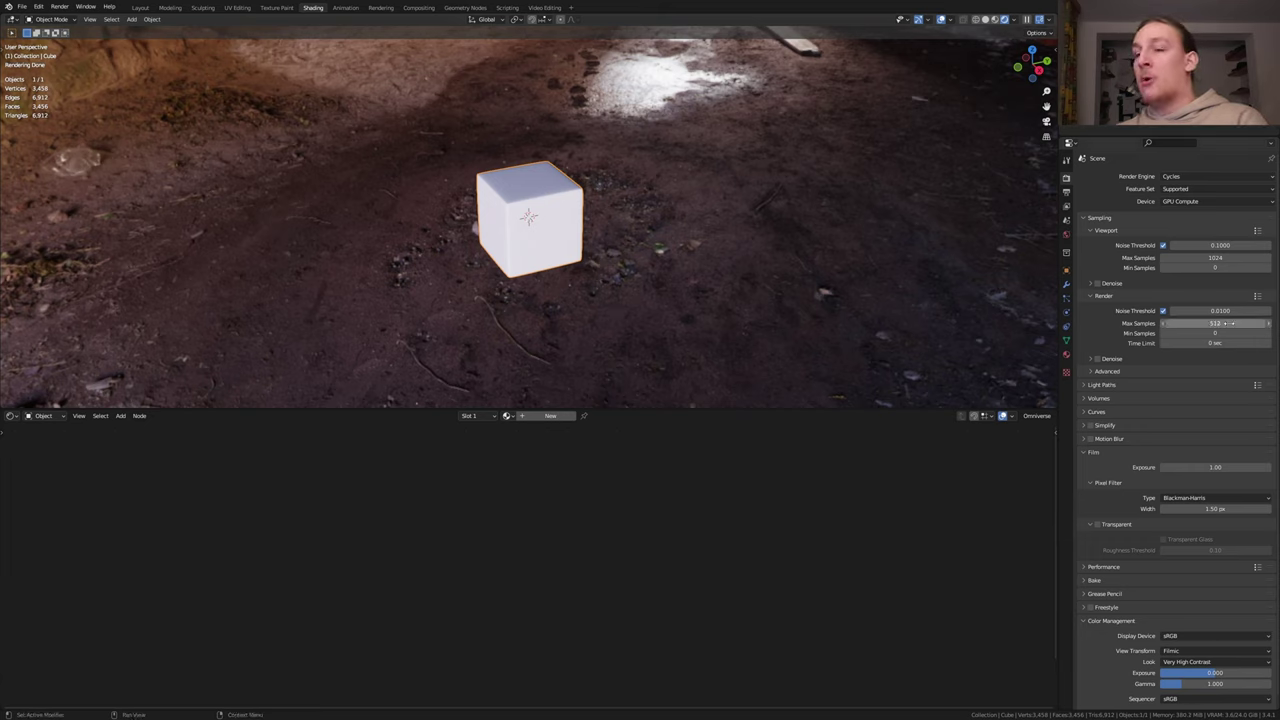
left_click(1099, 525)
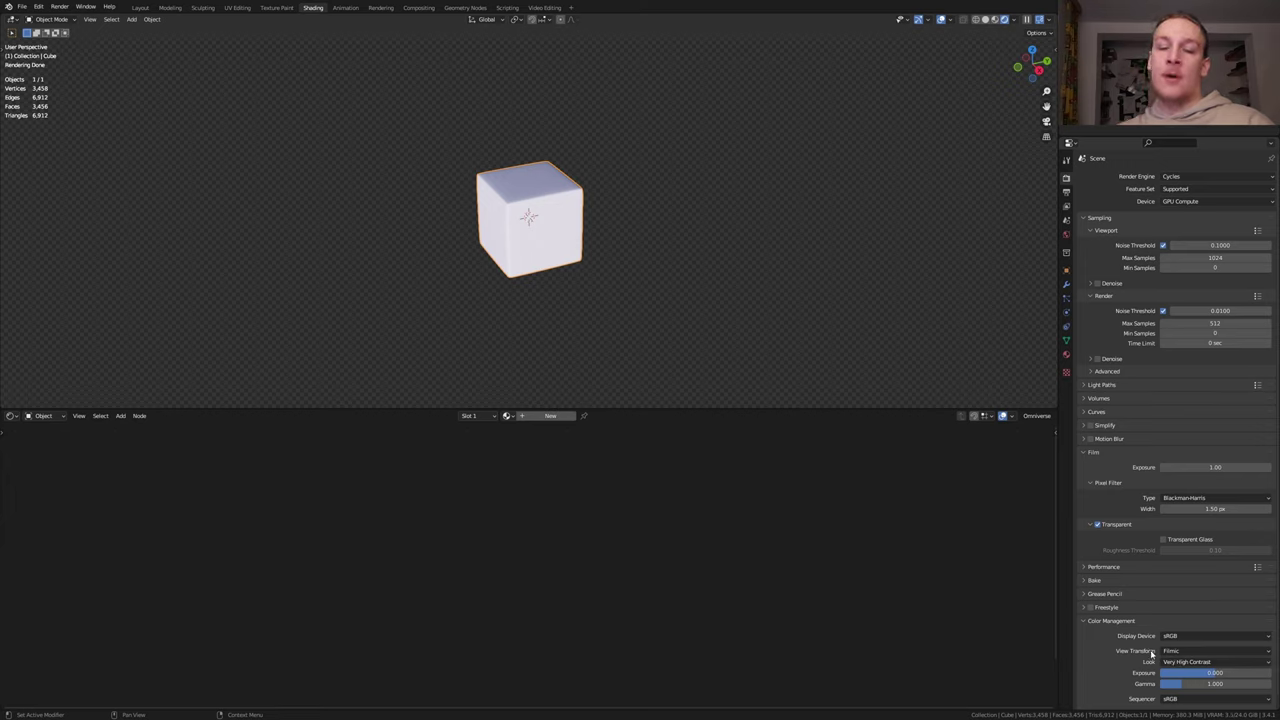
Create a new cube material, replacing its default shader with a Volume Scatter node connected to the Material Output's Volume.
left_click(556, 416)
key("x")
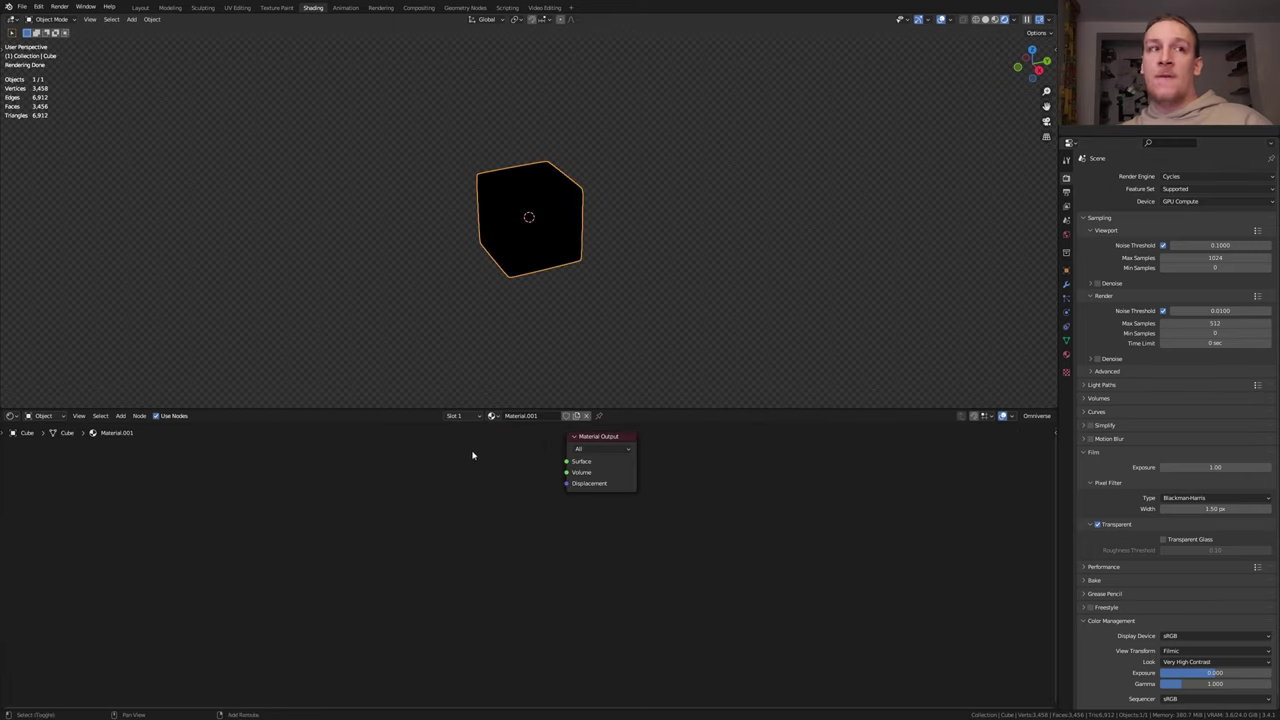
key("shift+a")
type("vol")
left_click(498, 479)
left_click(350, 560)
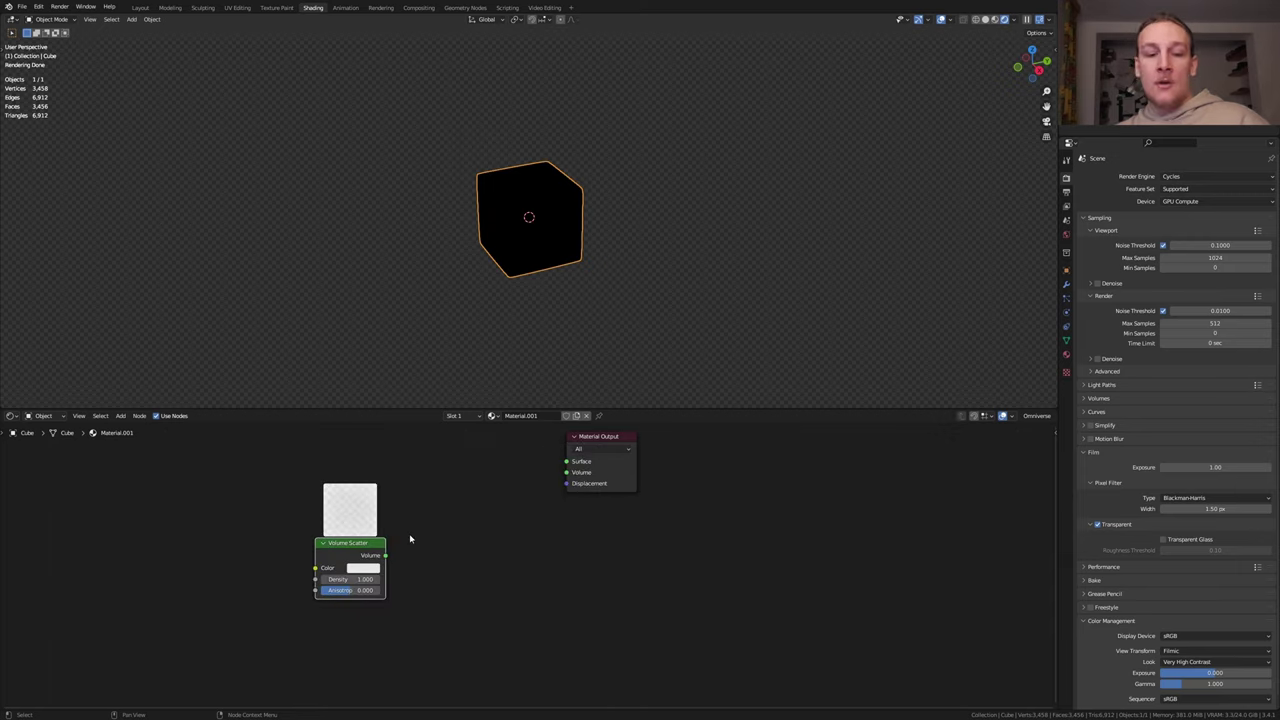
left_click_drag(373, 556, 567, 472)
Set the Volume Scatter density to 10.
left_click(363, 580)
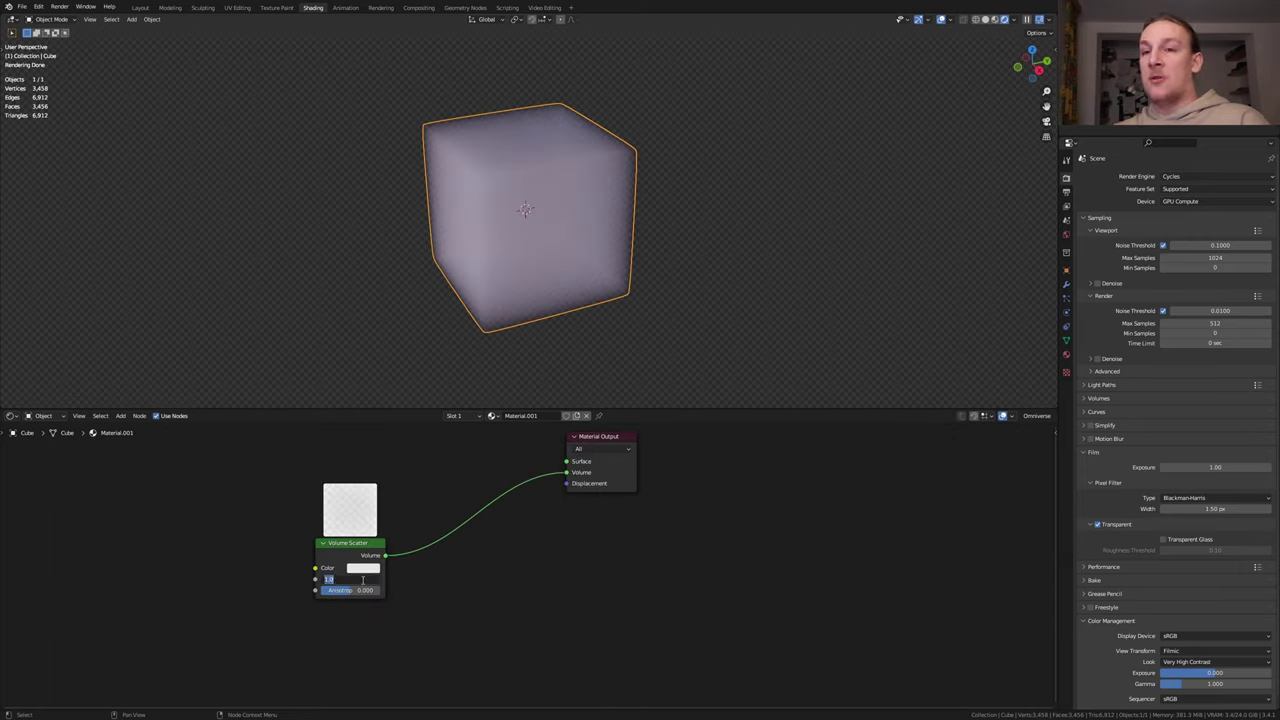
type("10")
key("Return")
Add a Transparent BSDF and a Glass BSDF node above the Volume Scatter node.
key("shift+a")
type("tr")
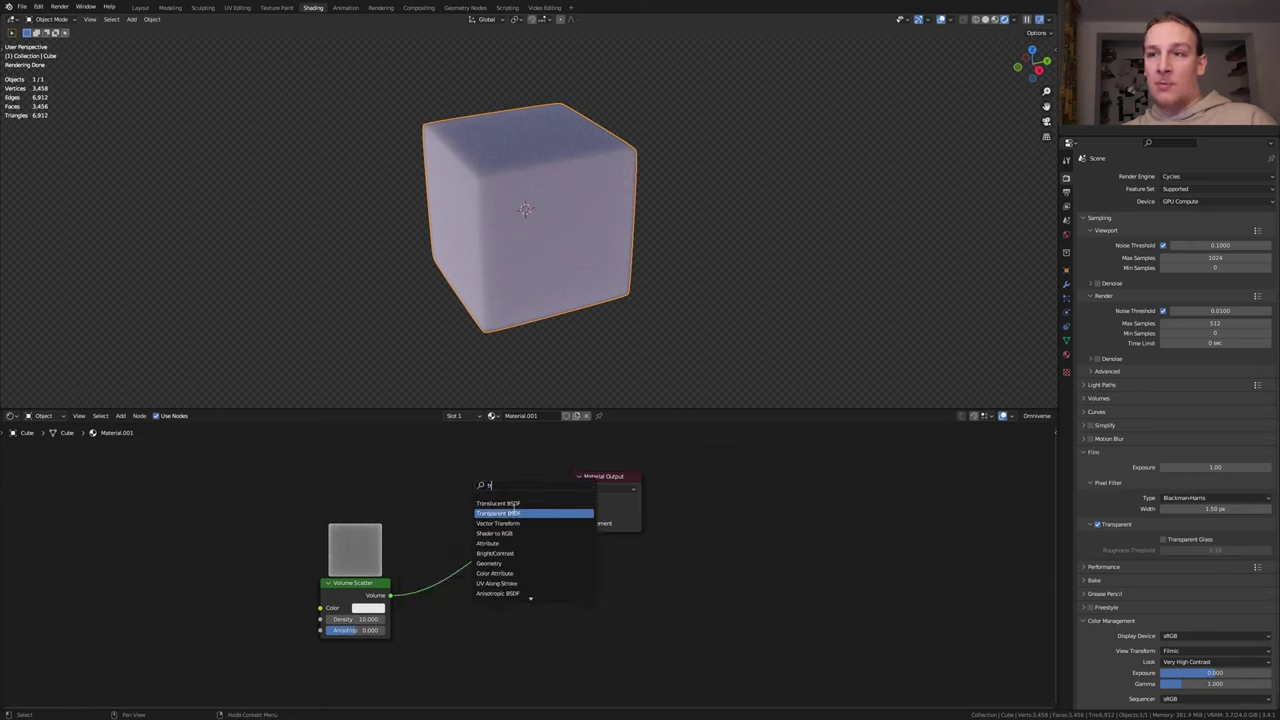
left_click(519, 512)
left_click(380, 502)
key("shift+a")
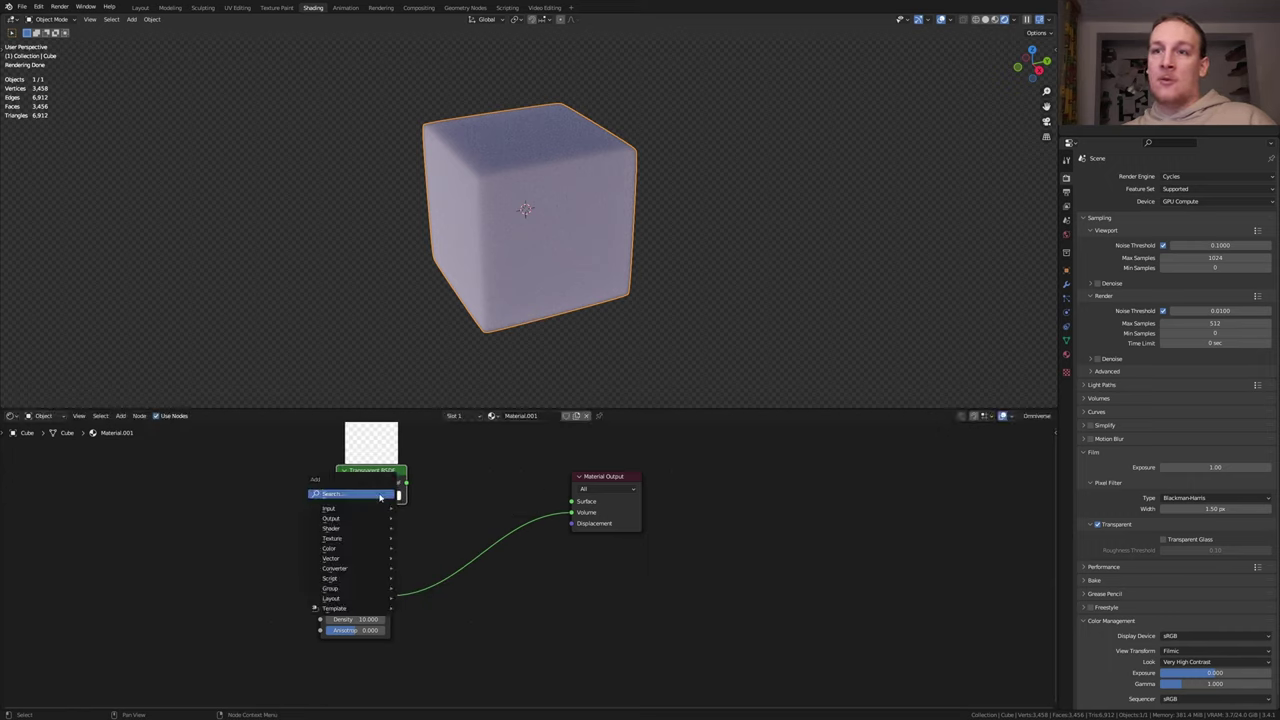
left_click(380, 496)
type("gl")
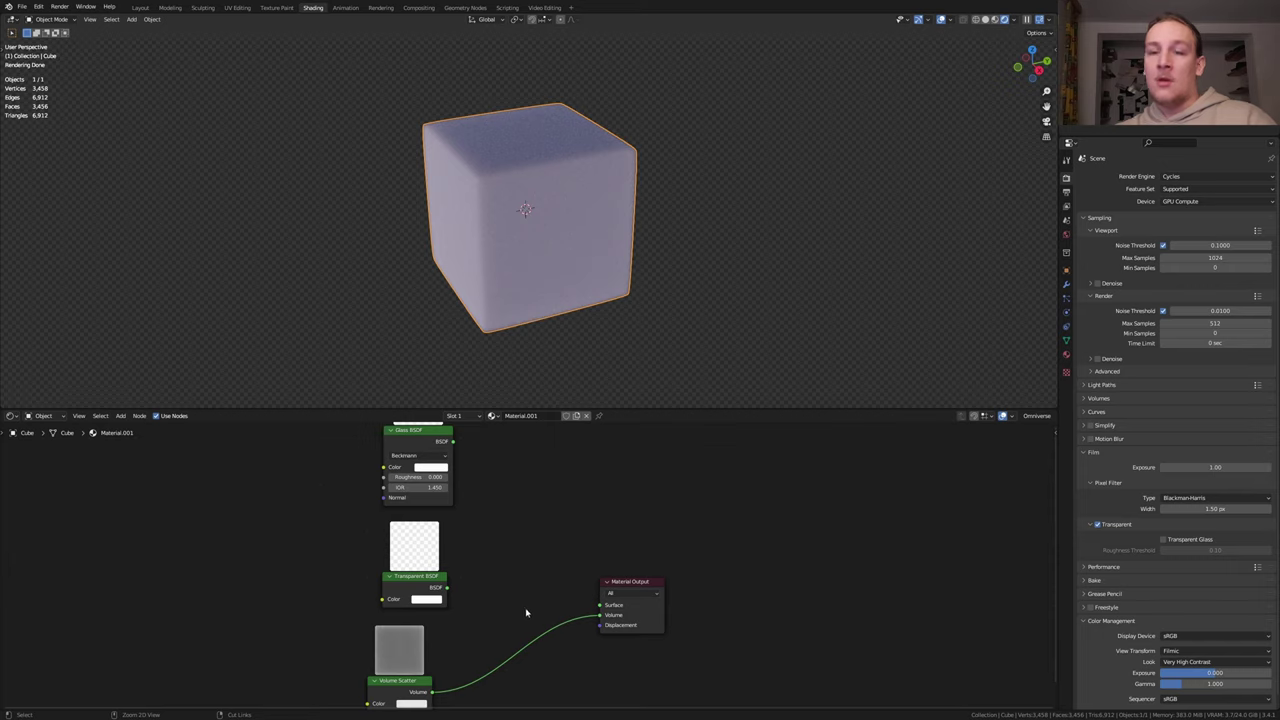
Cut the Volume Scatter link to the output and connect the Glass BSDF to the Material Output's Surface.
right_click_drag(525, 608, 554, 667, "ctrl")
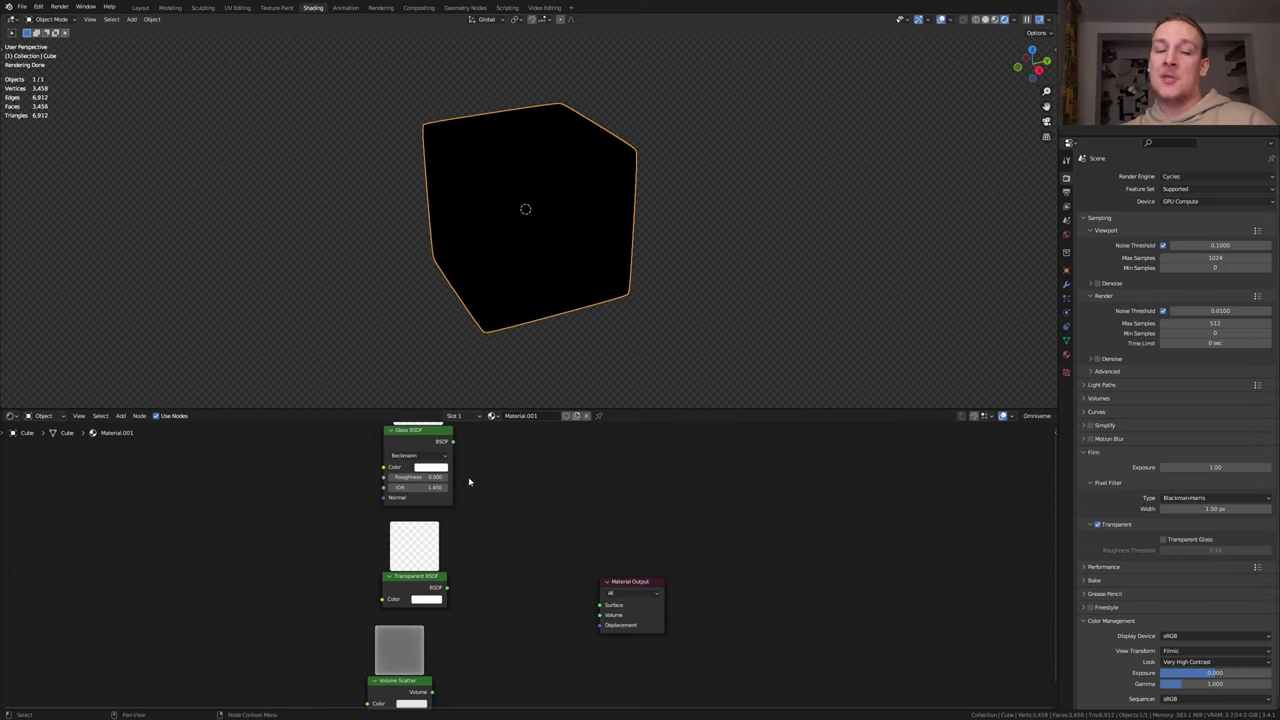
left_click(427, 444, "ctrl+shift")
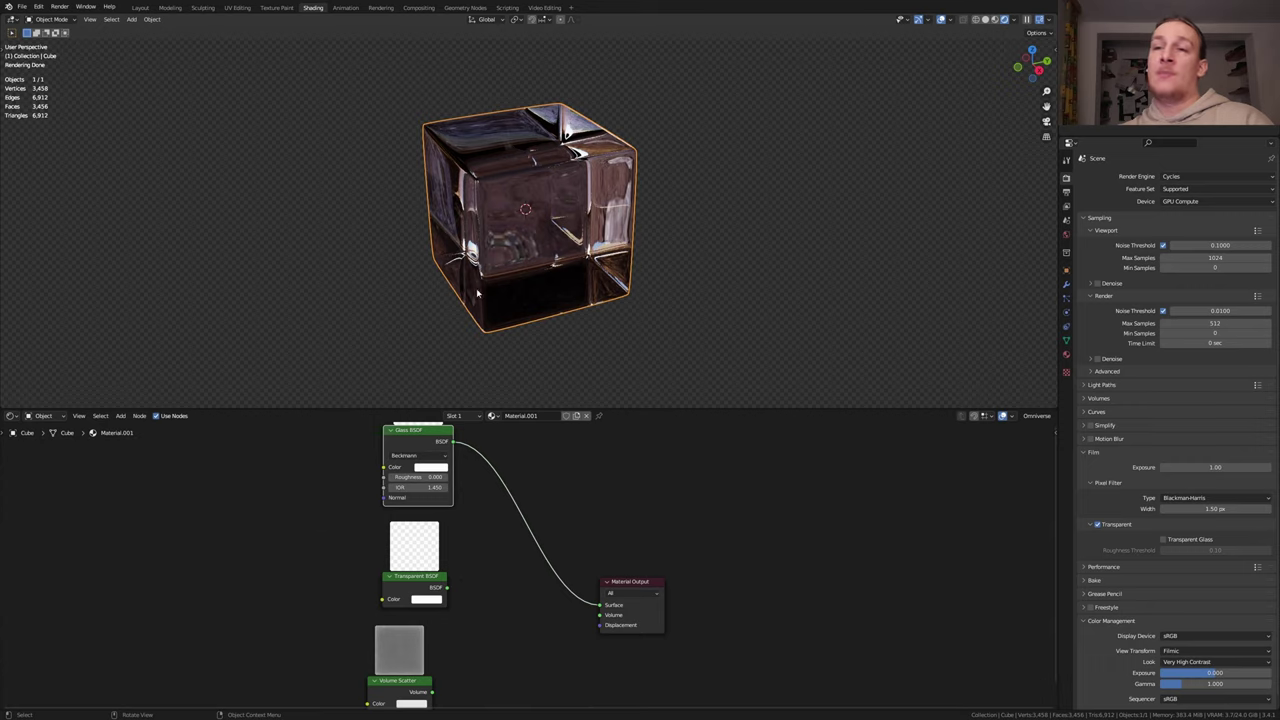
Insert a Mix Shader between the Glass BSDF and the output, with the Transparent BSDF as its second shader.
key("shift+a")
left_click(575, 517)
type("mi")
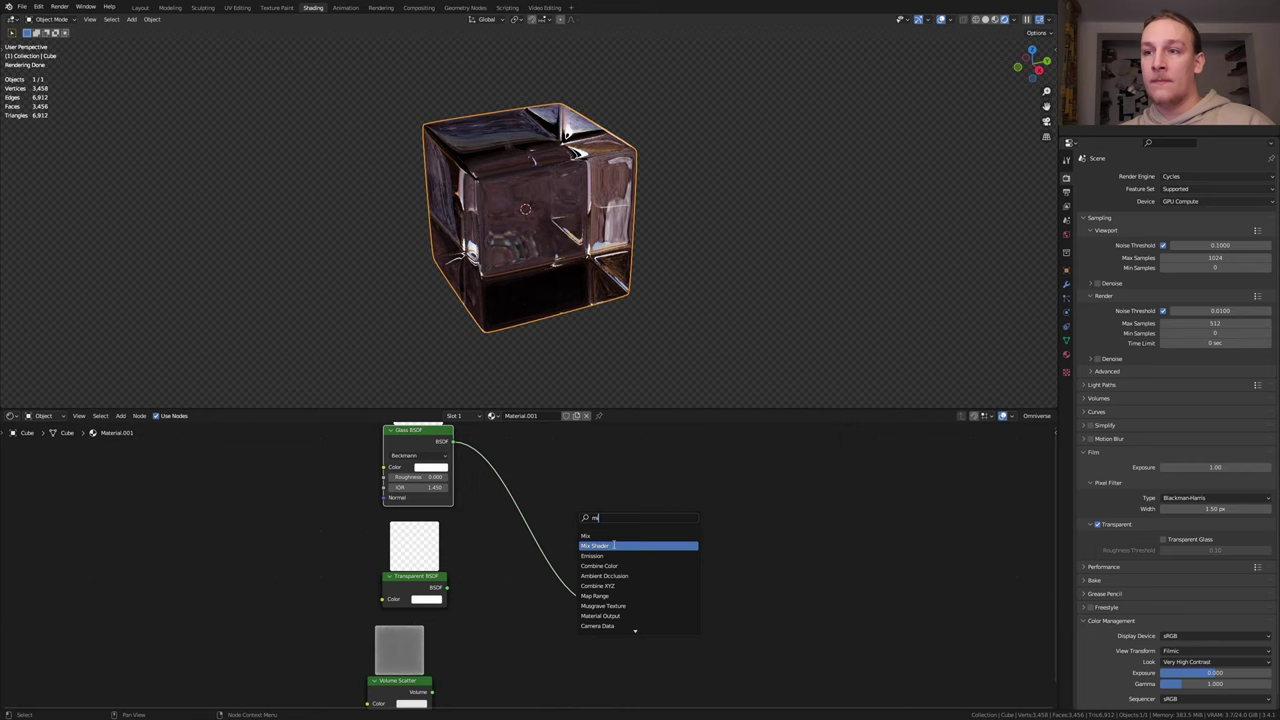
left_click(612, 546)
left_click(533, 519)
left_click_drag(447, 587, 530, 517)
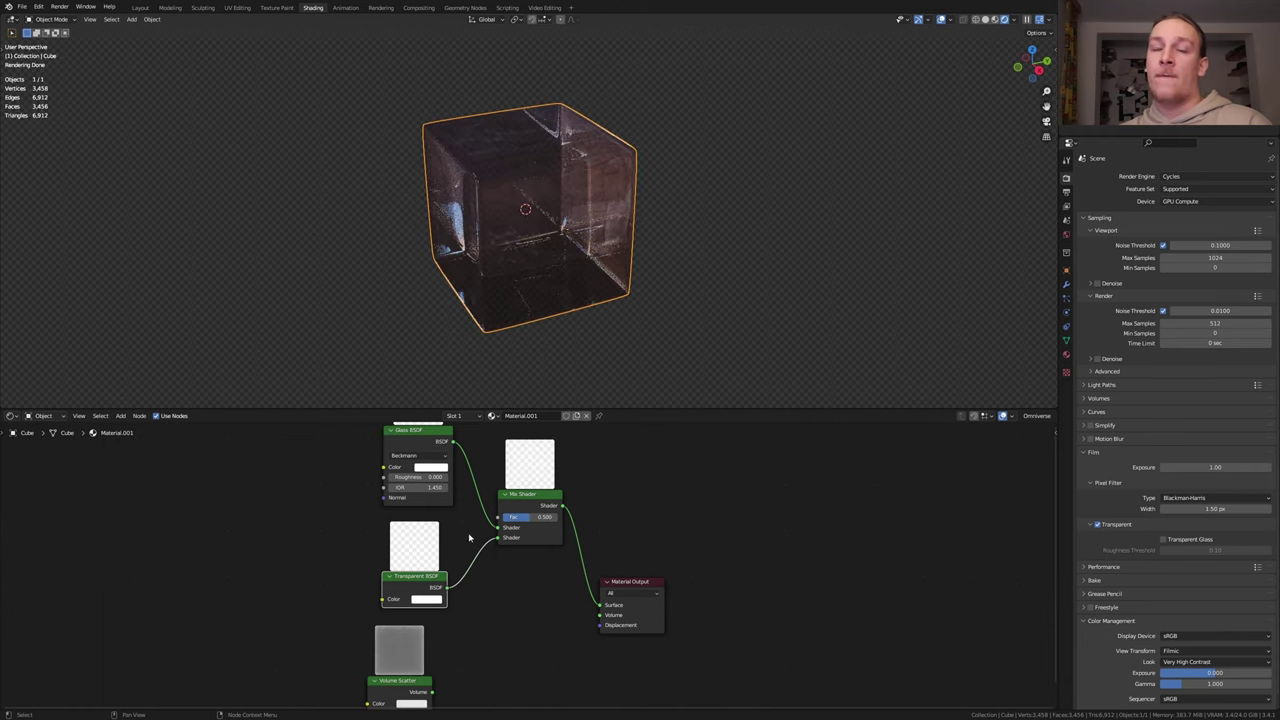
Duplicate the Mix Shader to blend the Transparent BSDF with the Volume Scatter and feed the output's Volume.
key("Home")
key("shift+d")
left_click(567, 625)
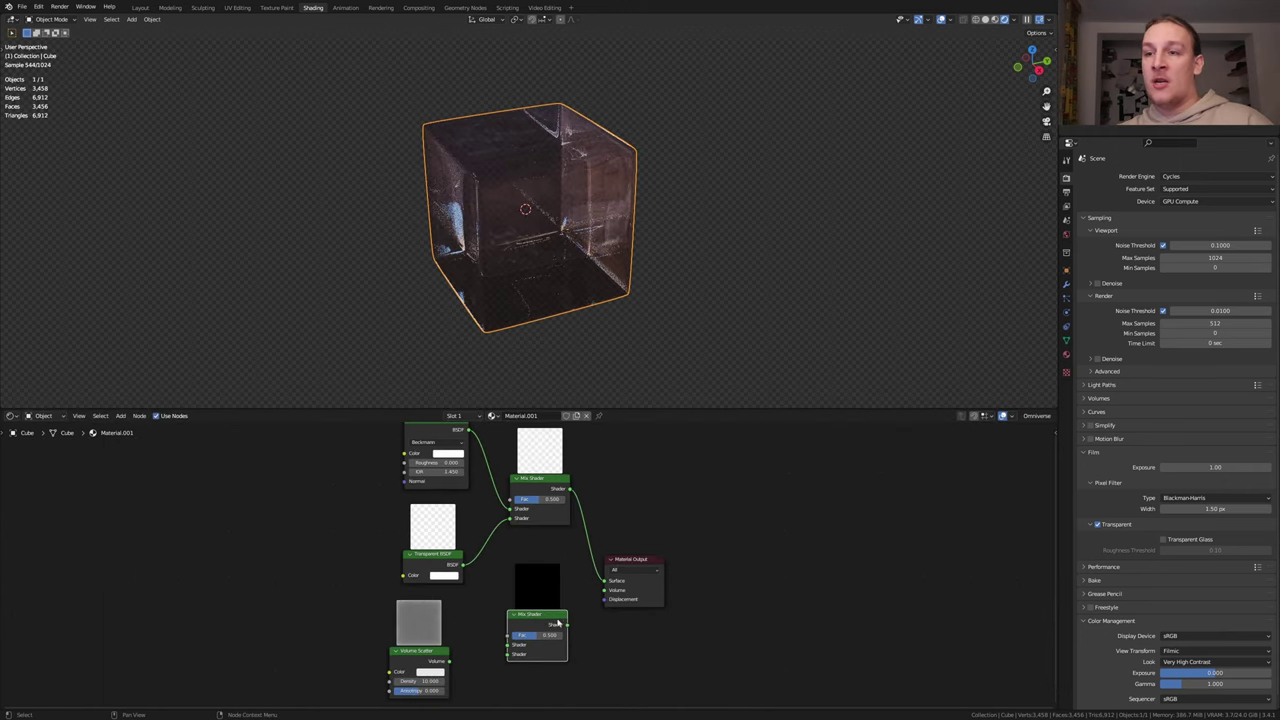
left_click_drag(567, 625, 604, 590)
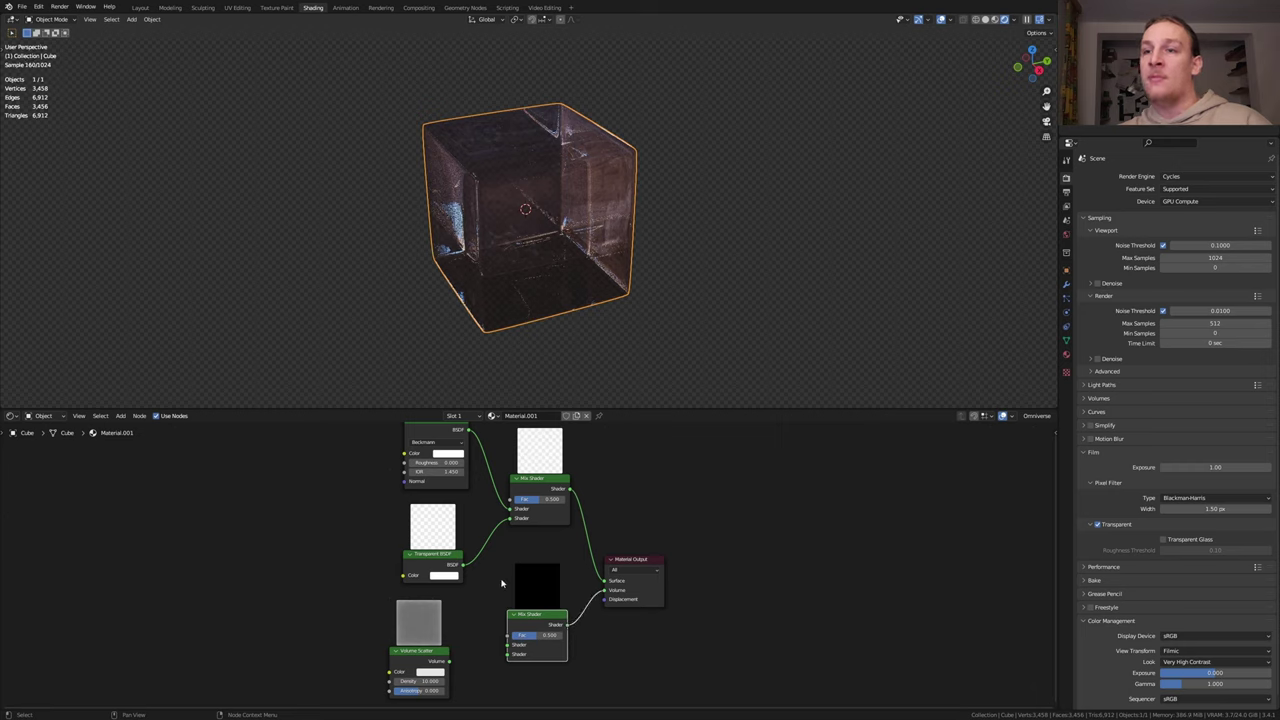
left_click_drag(466, 566, 509, 654)
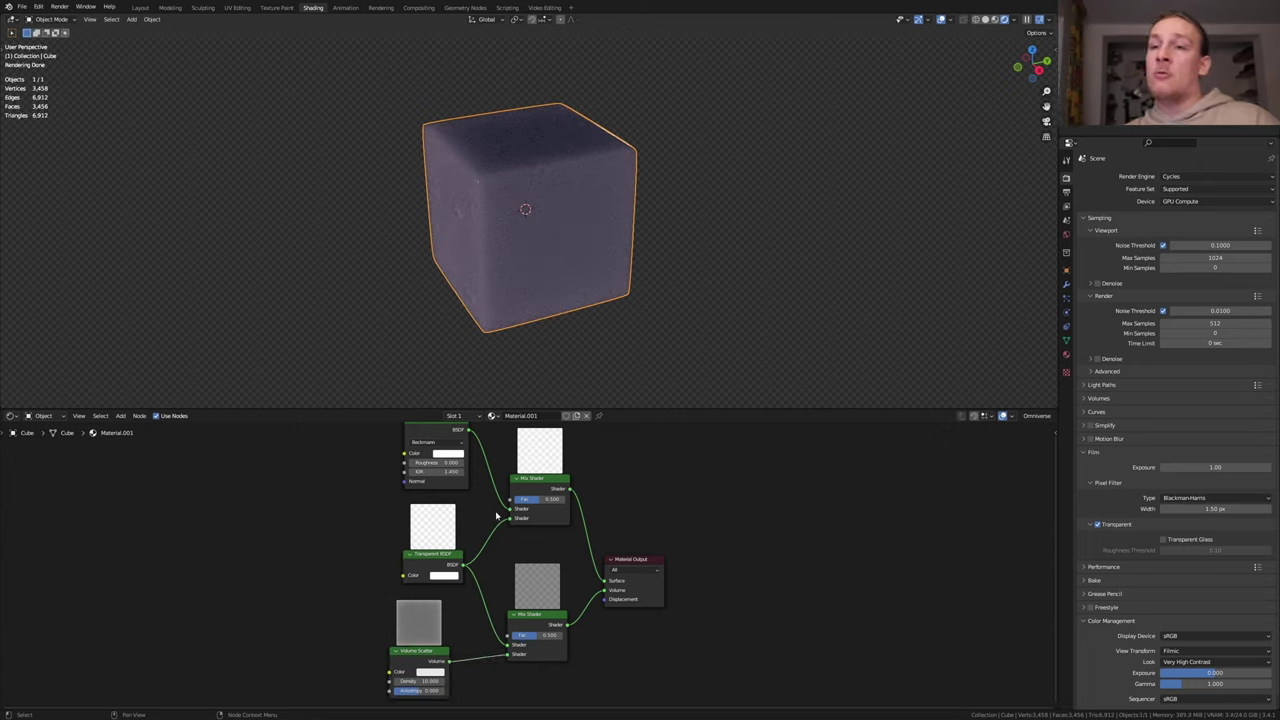
Add a ColorRamp node before the shader nodes and flip its ramp so it runs from white to black.
right_click_drag(577, 543, 606, 524, "ctrl")
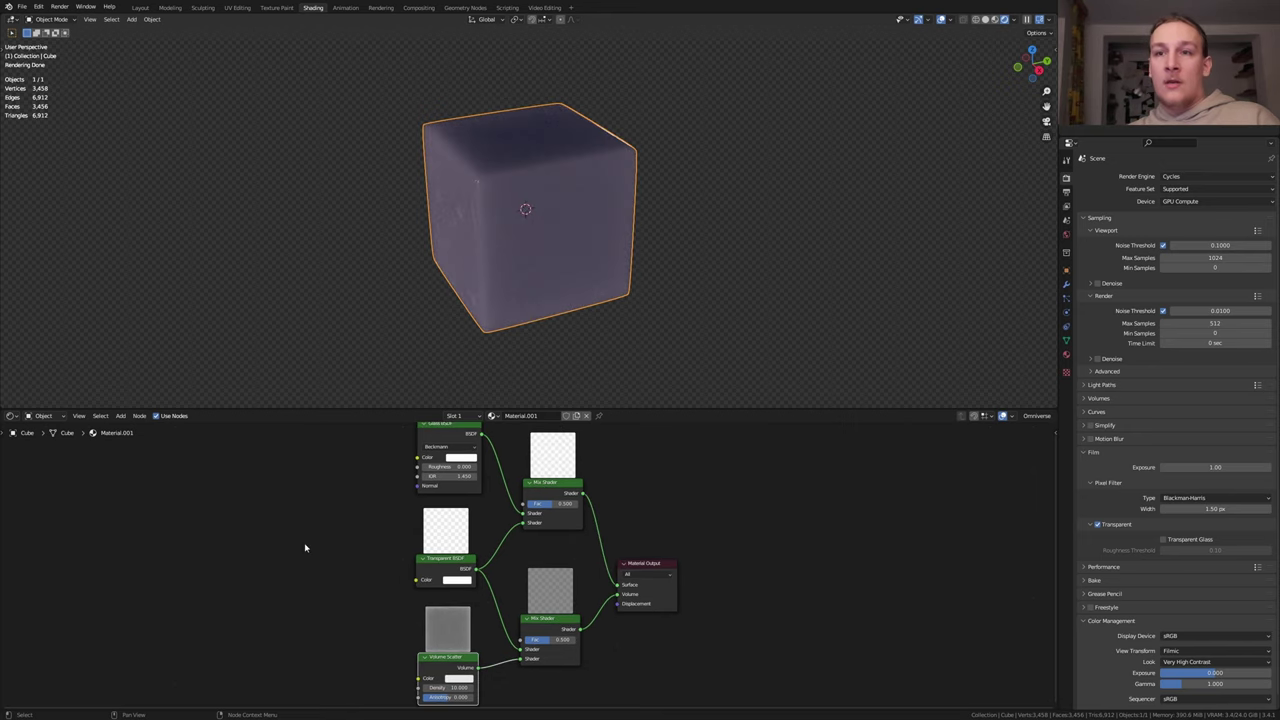
middle_click_drag(303, 546, 336, 538)
key("shift+a")
left_click(336, 536)
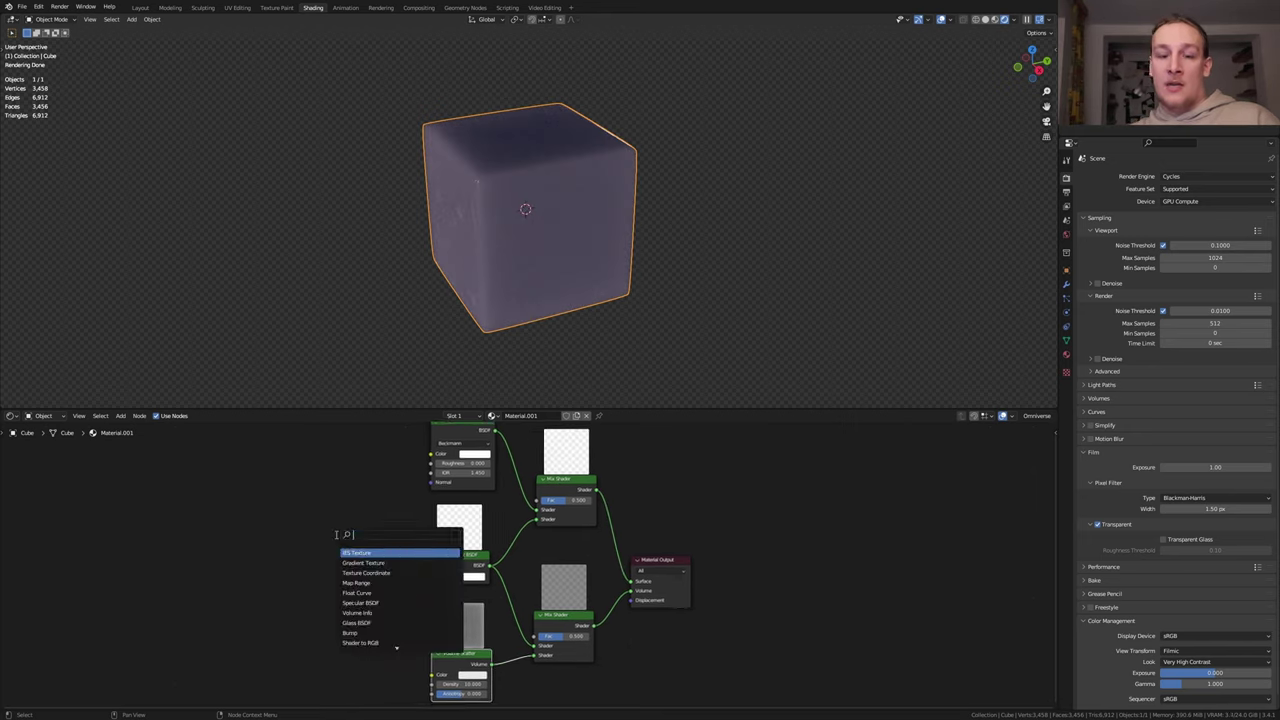
type("c")
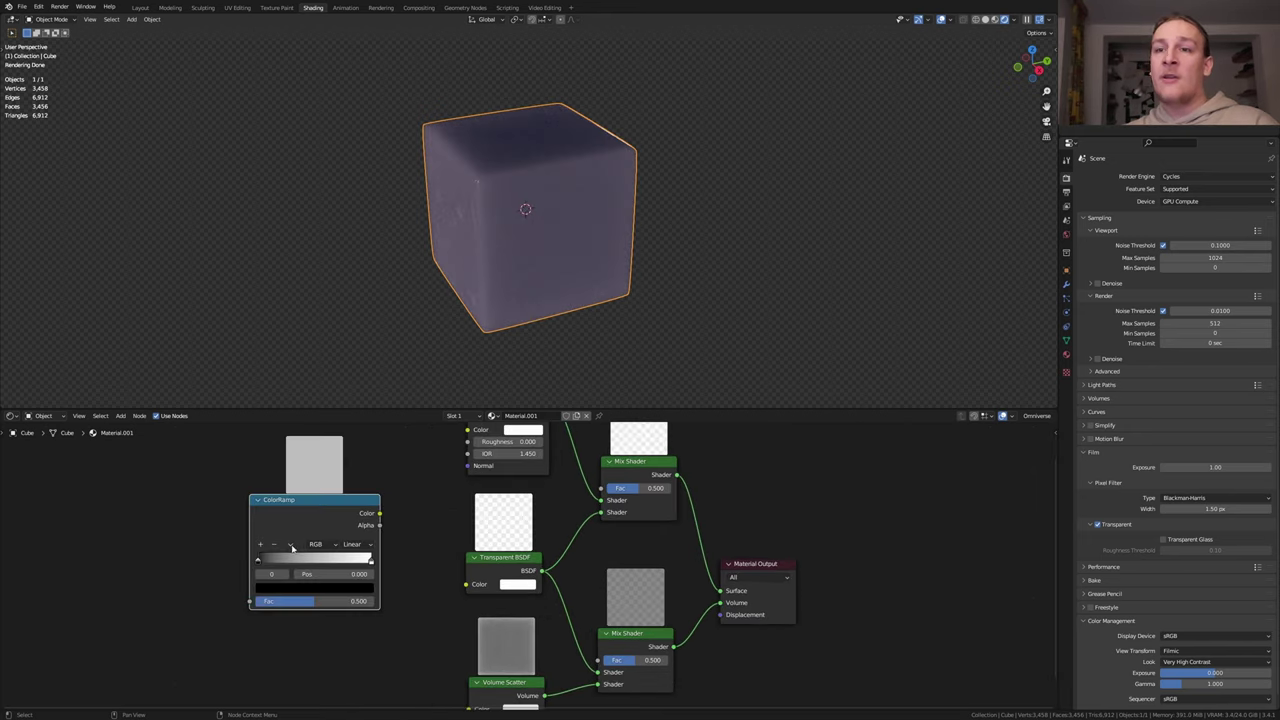
left_click(291, 545)
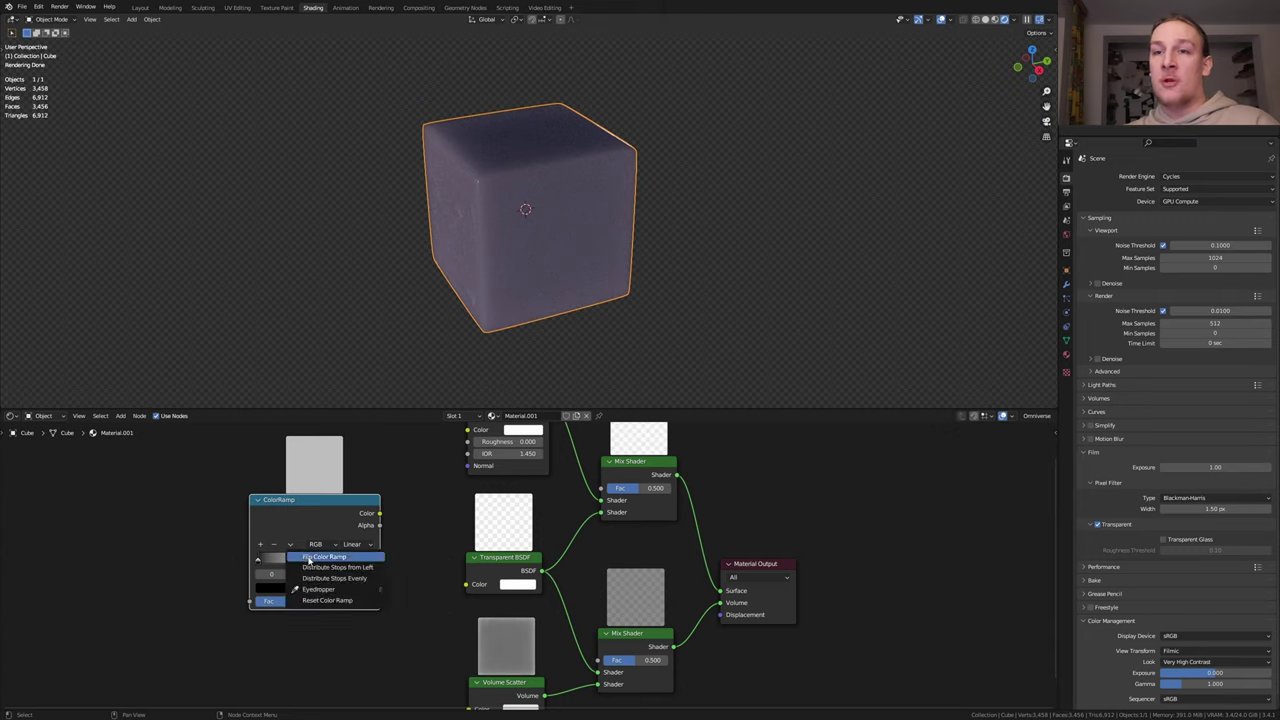
left_click(312, 557)
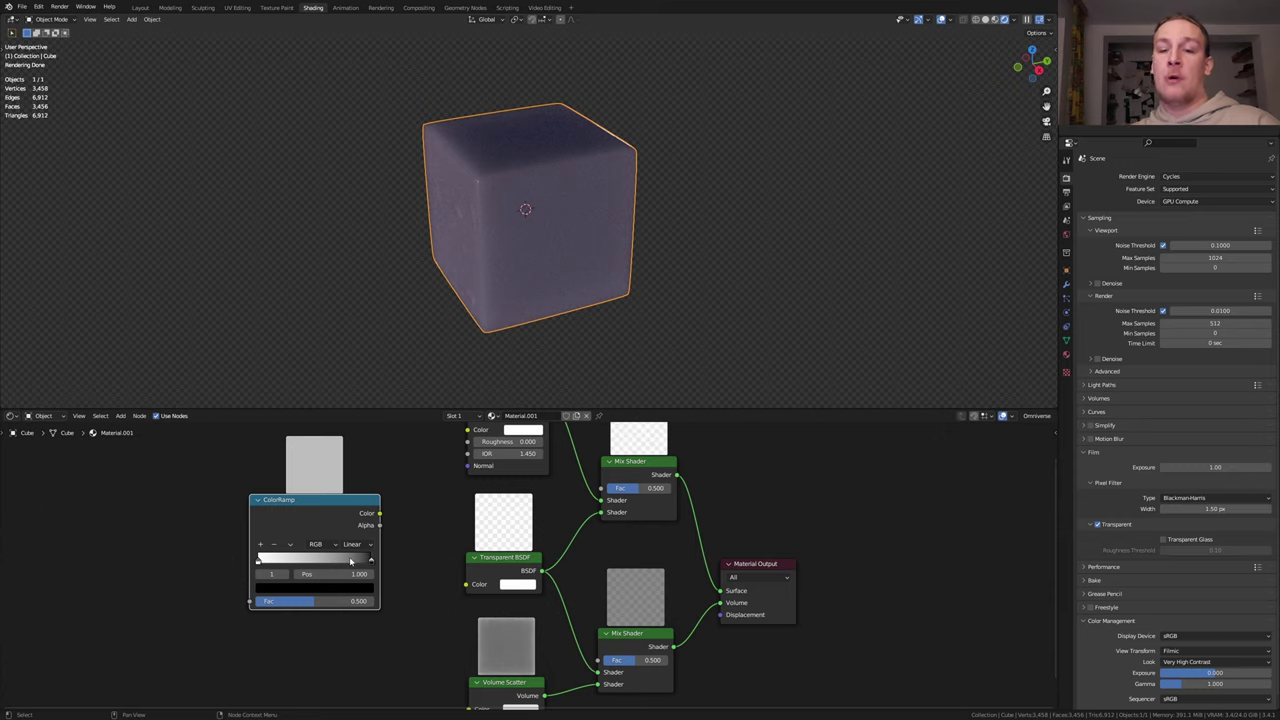
Connect the ColorRamp's Color output to the Fac inputs of both Mix Shaders, and select its black stop.
left_click_drag(379, 513, 604, 491)
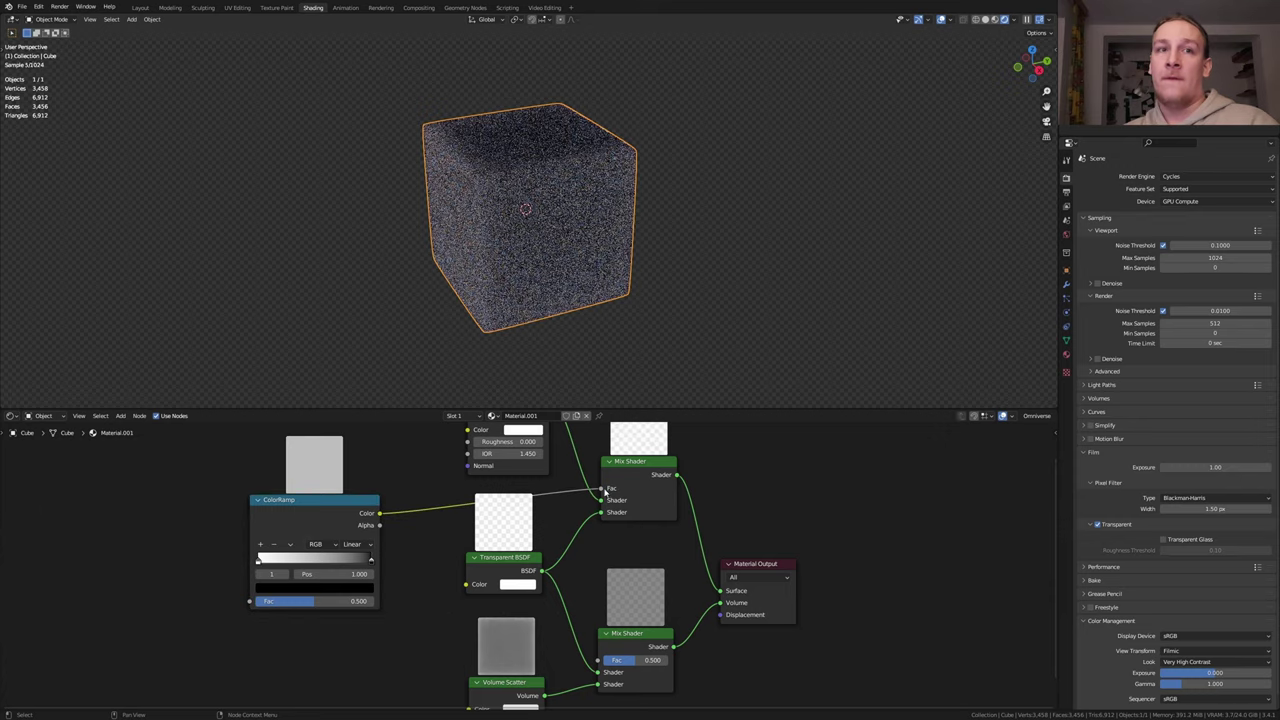
left_click_drag(379, 513, 597, 660)
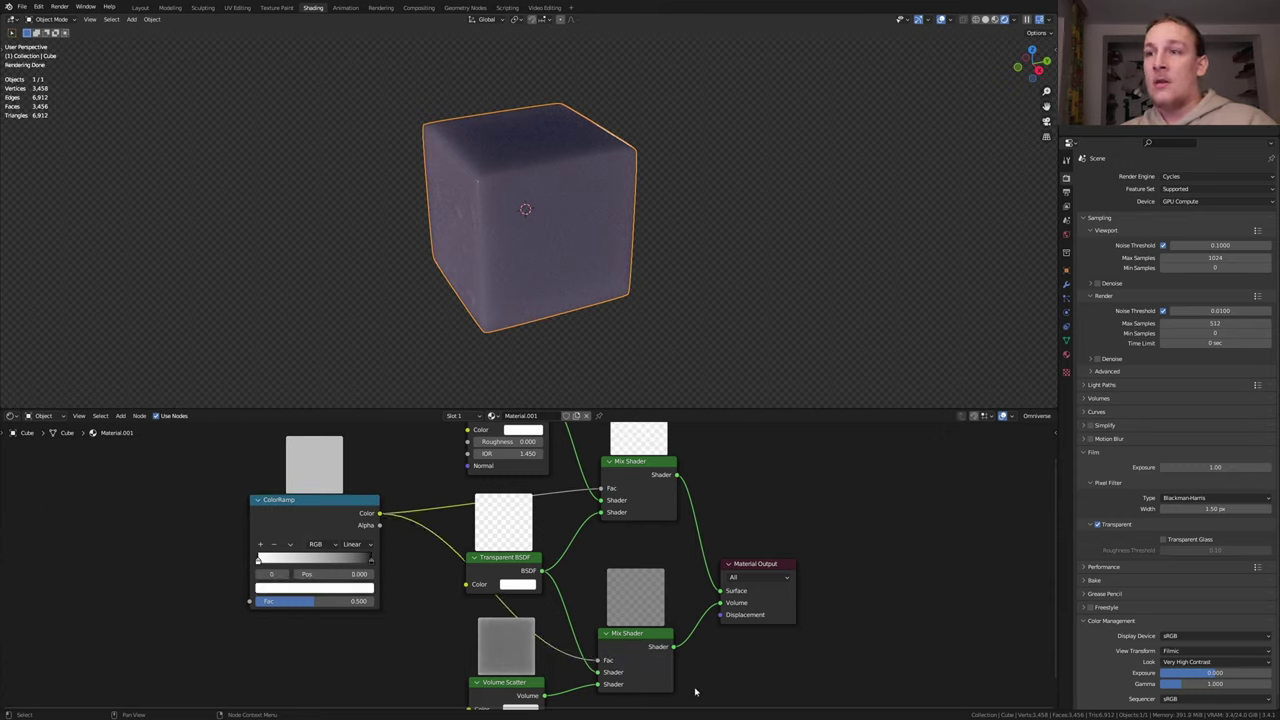
left_click(369, 566)
key("Home")
Search the add-on preferences for "nod" to check whether Node Wrangler is enabled, and close them.
left_click(38, 7)
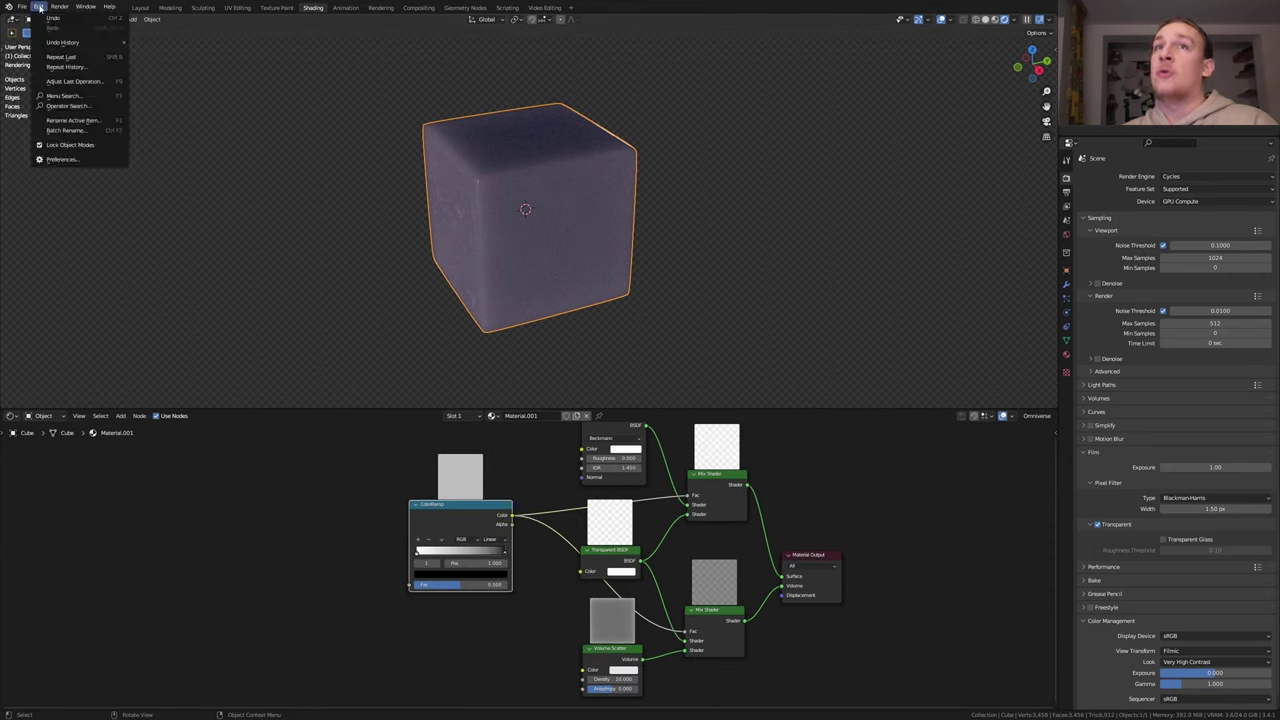
left_click(58, 159)
left_click(276, 38)
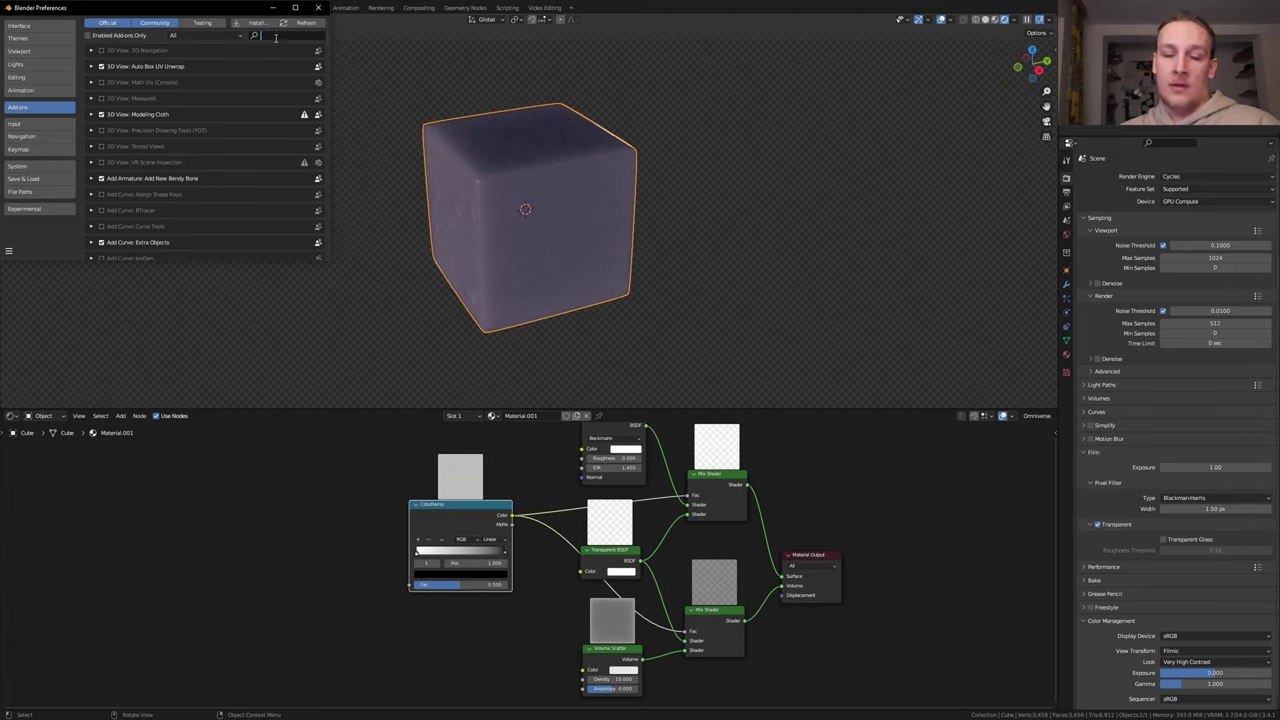
type("nod")
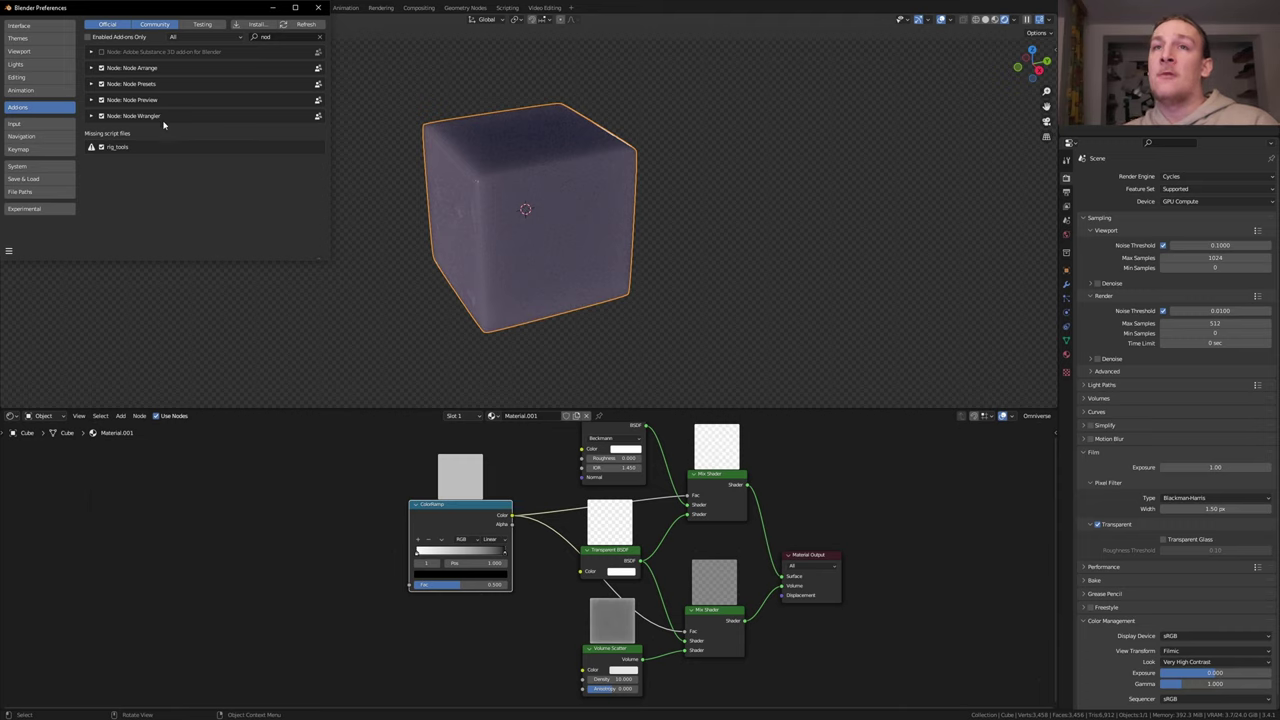
left_click(318, 7)
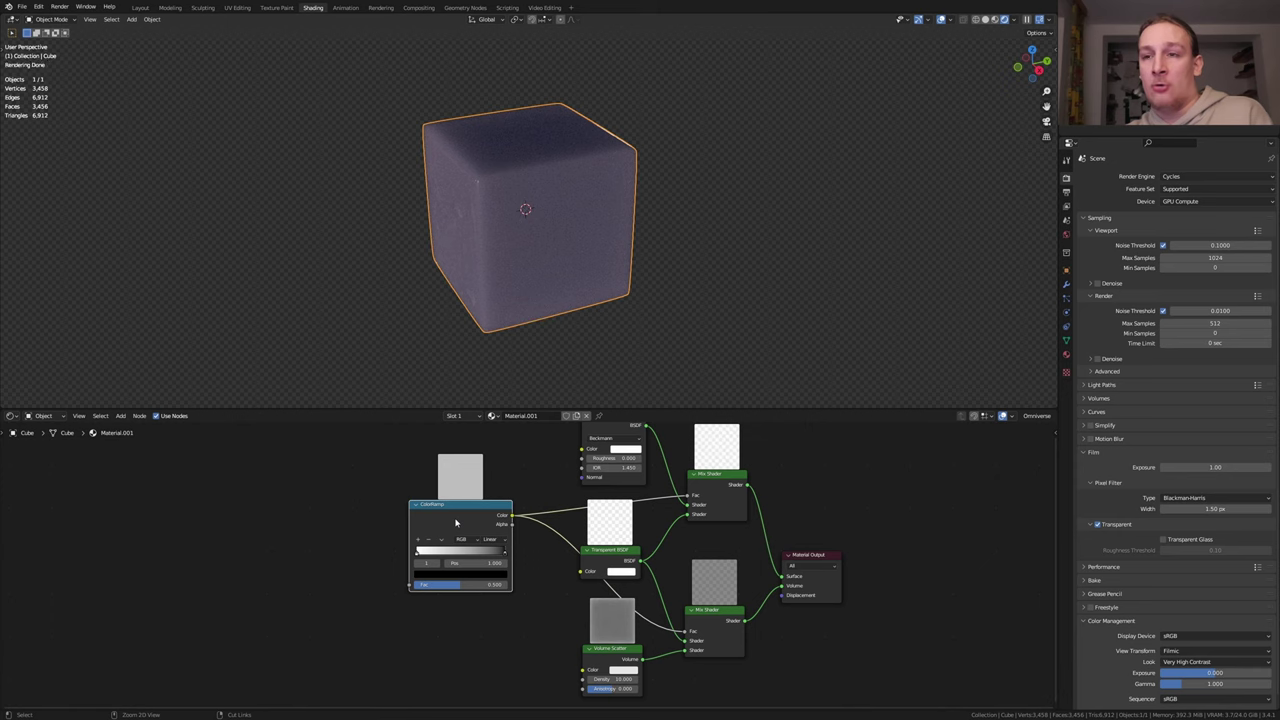
Add linked Texture Coordinate and Mapping nodes ahead of the ColorRamp, deleting the texture node that comes with them.
key("ctrl+t")
key("x")
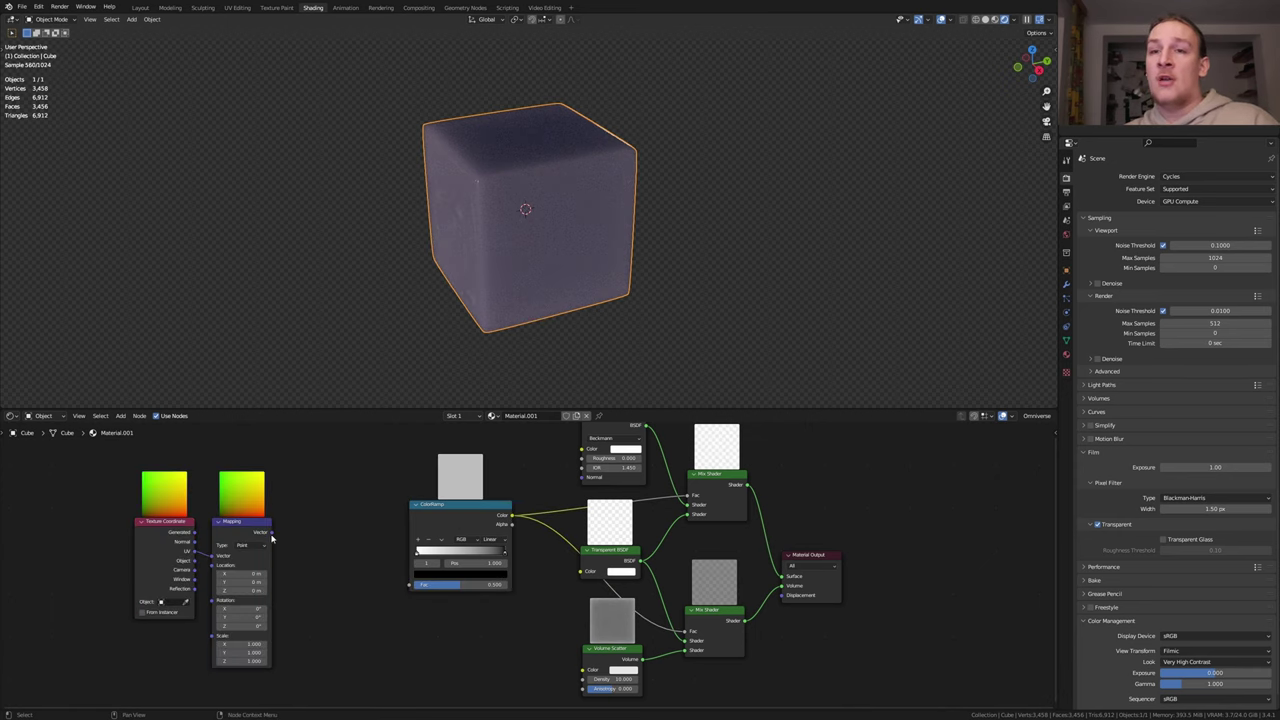
Connect the Mapping node's Vector to the ColorRamp's Fac, and feed the Mapping node from the Texture Coordinate's Object output.
left_click_drag(271, 532, 410, 585)
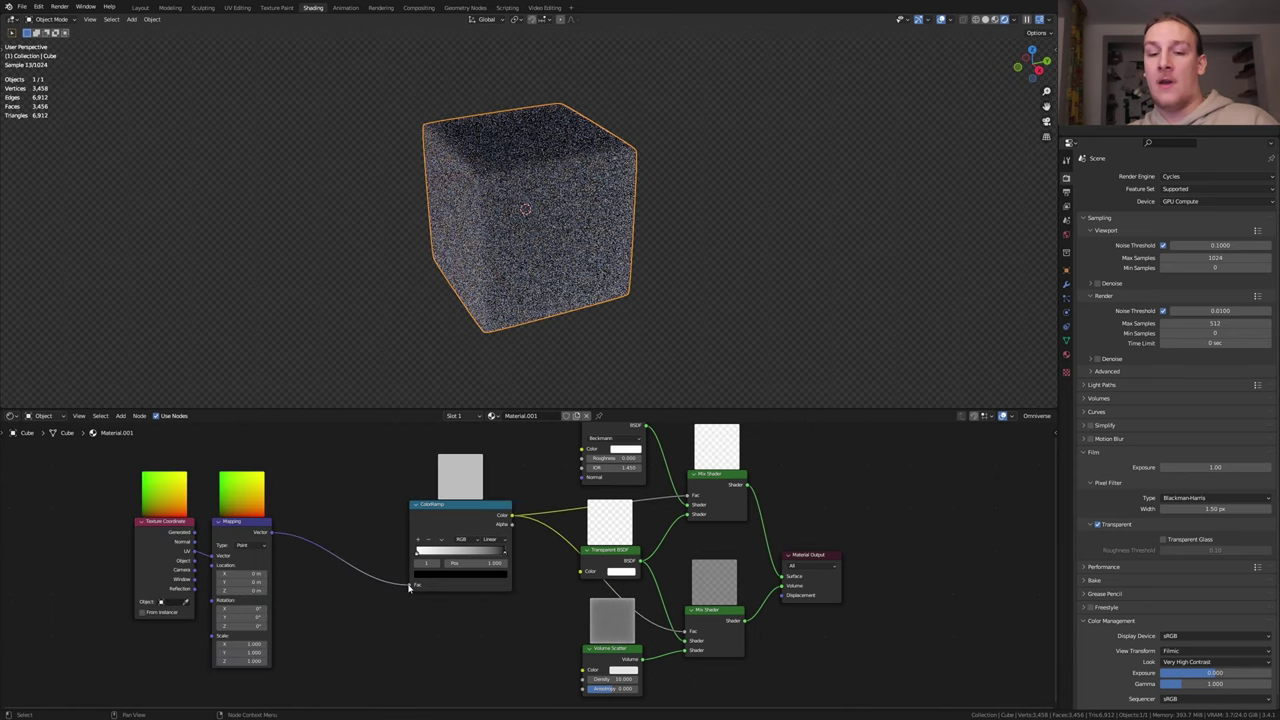
scroll(195, 557, "up", 1)
scroll(195, 557, "up", 3)
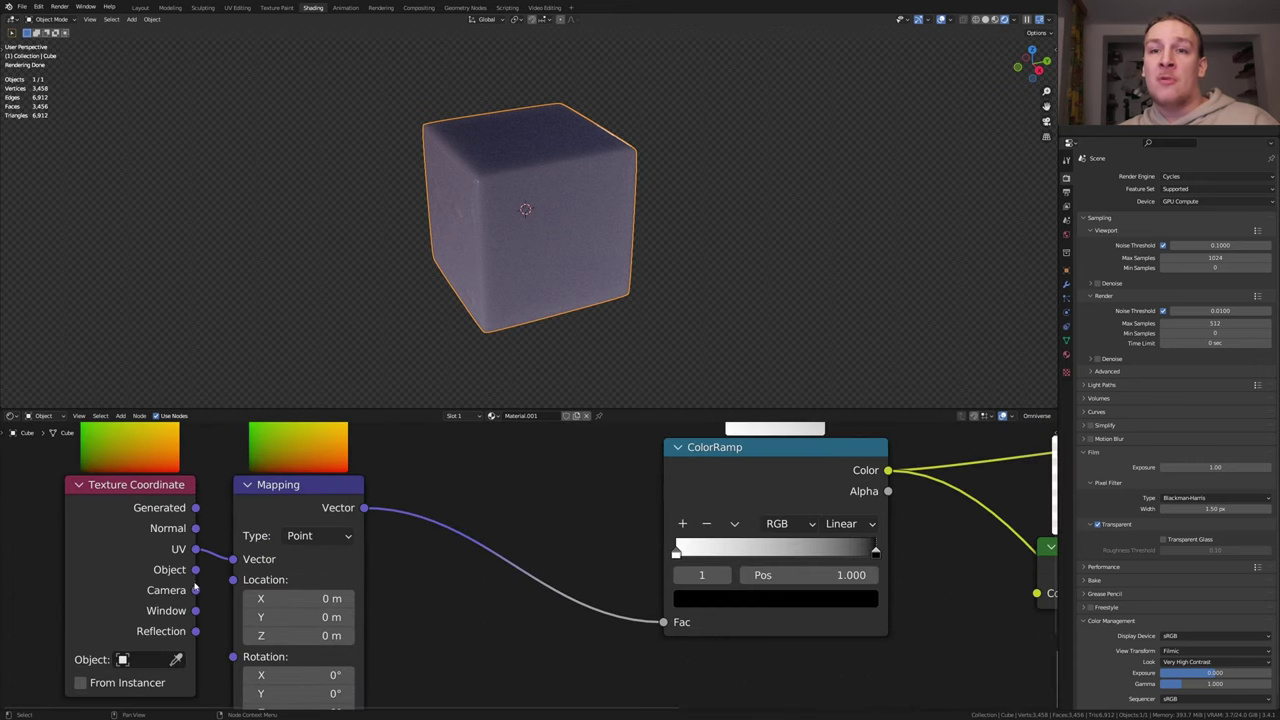
left_click_drag(197, 570, 232, 559)
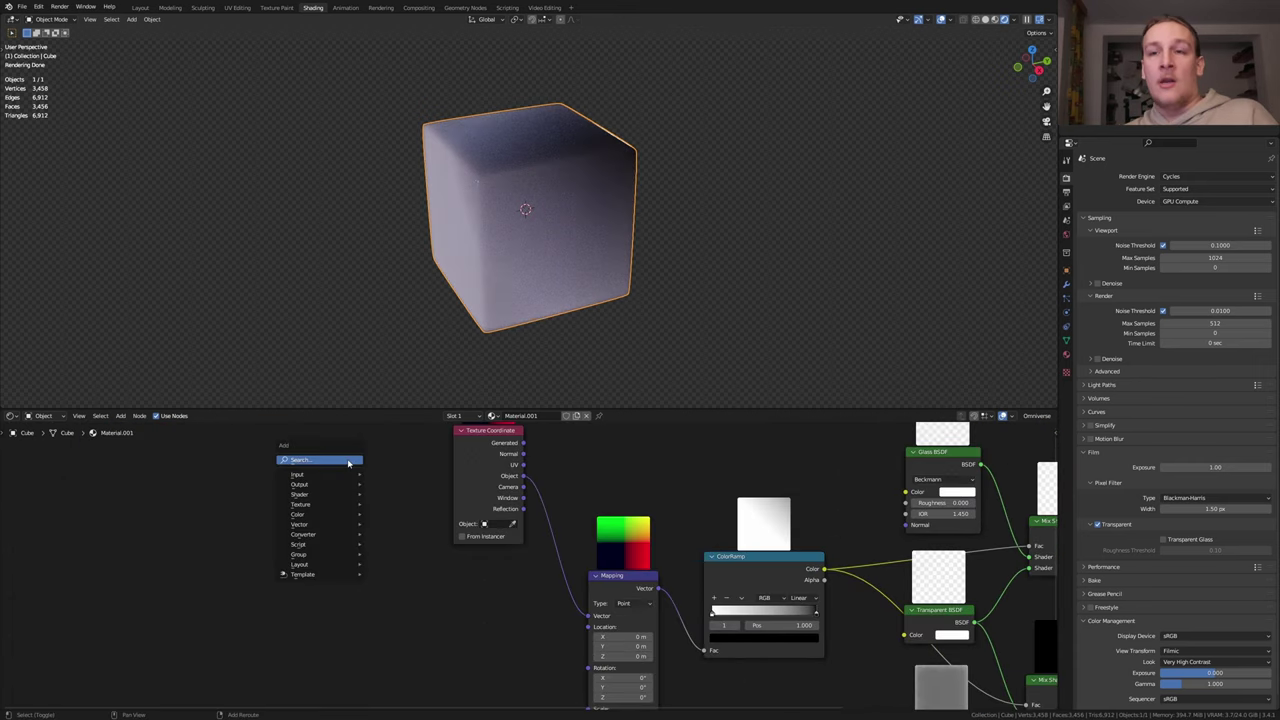
Add a Voronoi Texture node ahead of the other nodes and preview its Distance output on the cube.
left_click(348, 460)
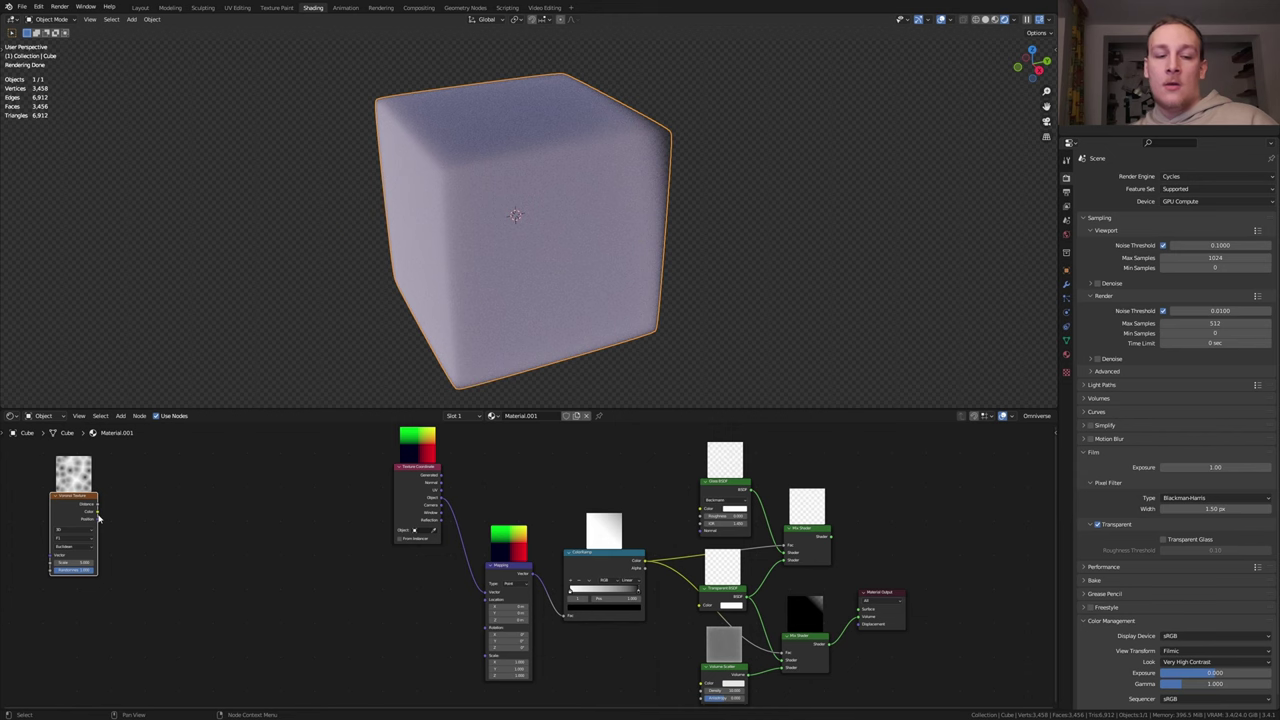
left_click_drag(97, 504, 488, 568)
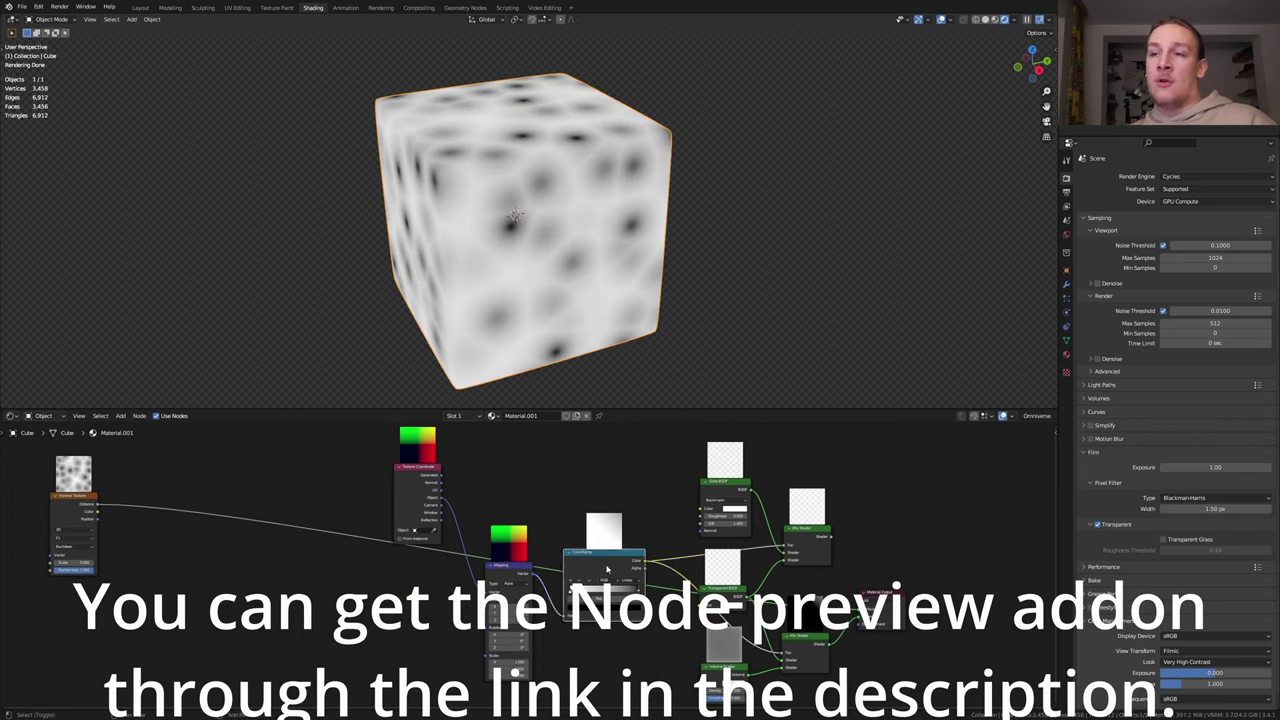
Test a duplicated ColorRamp with a flipped ramp on the Voronoi Texture's Distance output, and delete the duplicate.
key("shift+d")
left_click(280, 508)
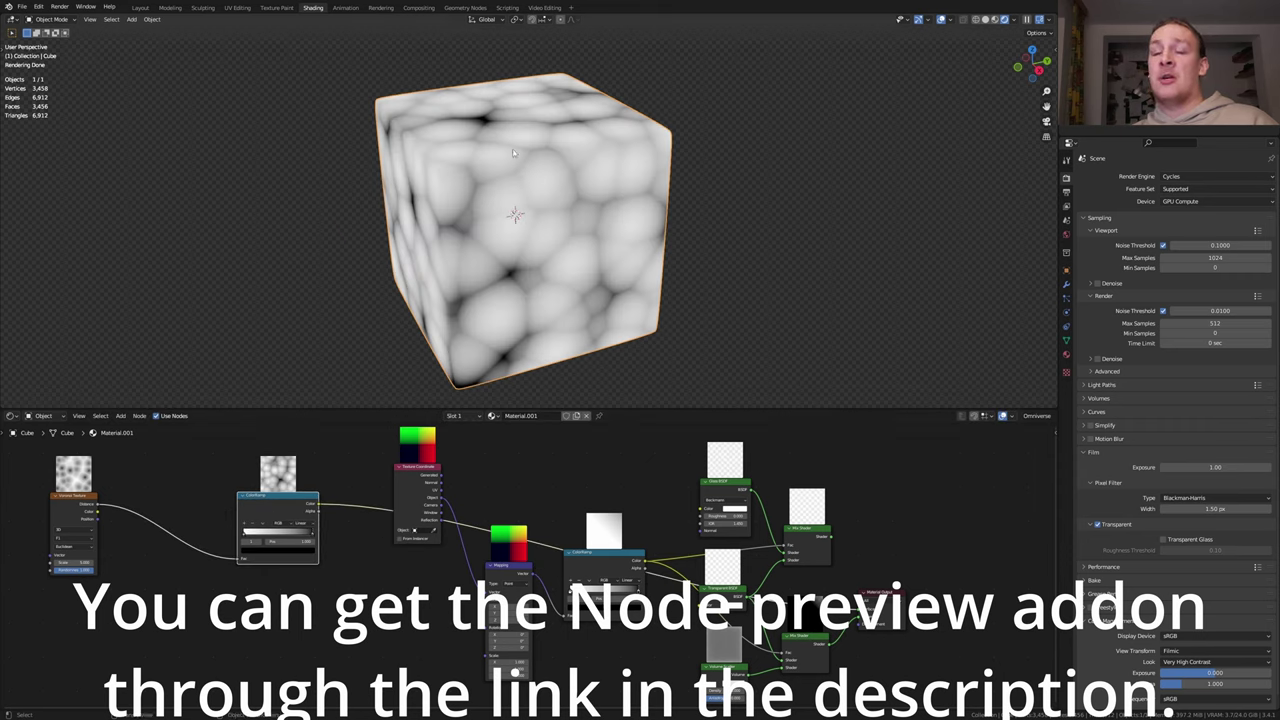
scroll(315, 566, "up", 3)
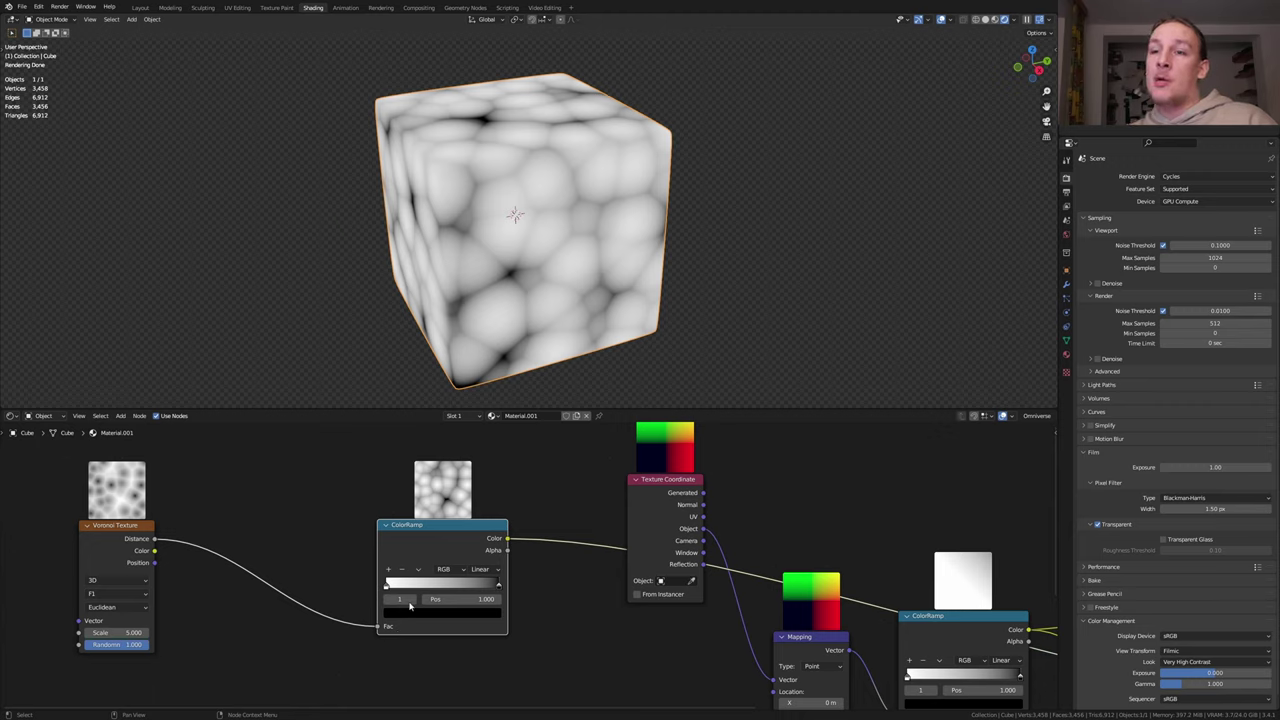
left_click(418, 570)
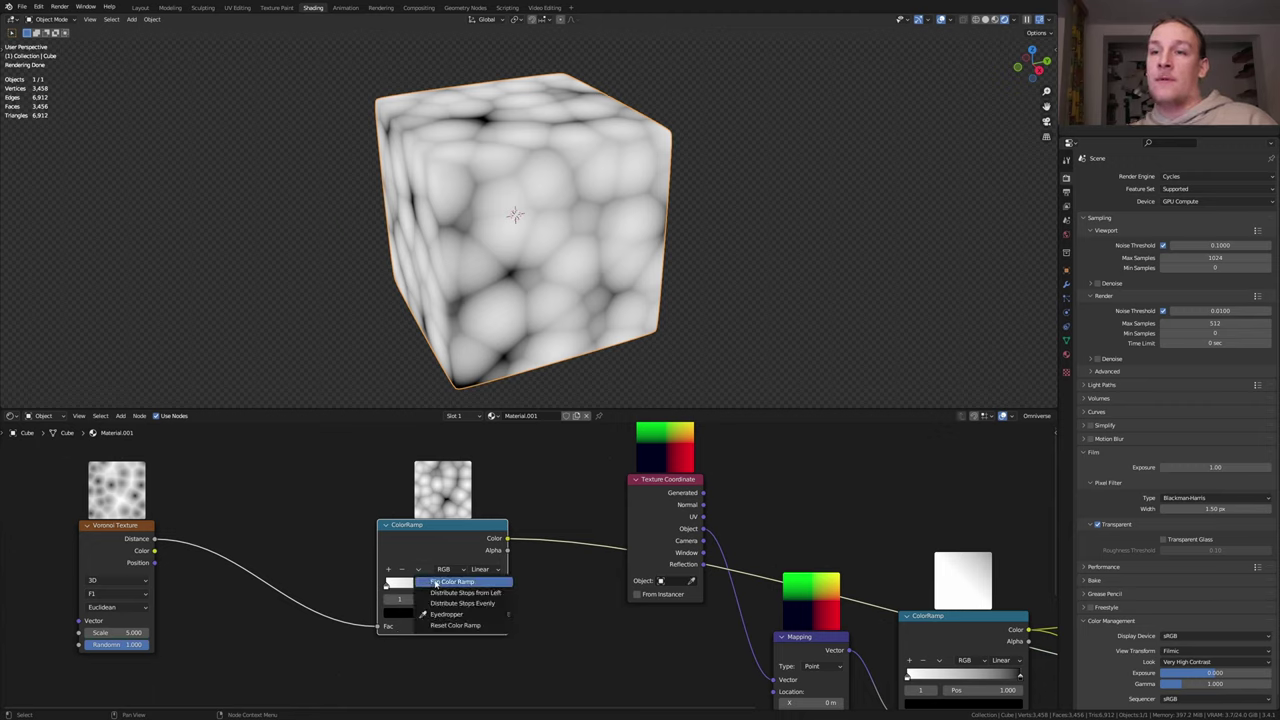
left_click(440, 582)
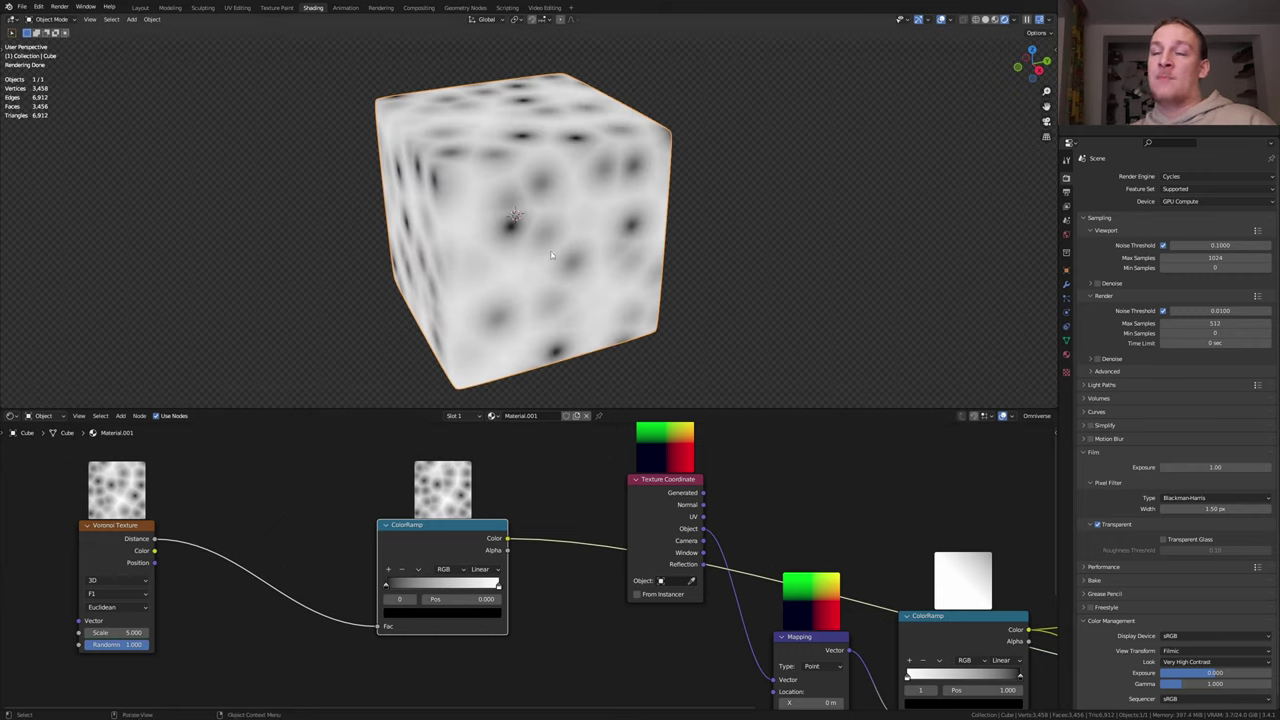
left_click(520, 480)
left_click_drag(386, 584, 387, 583)
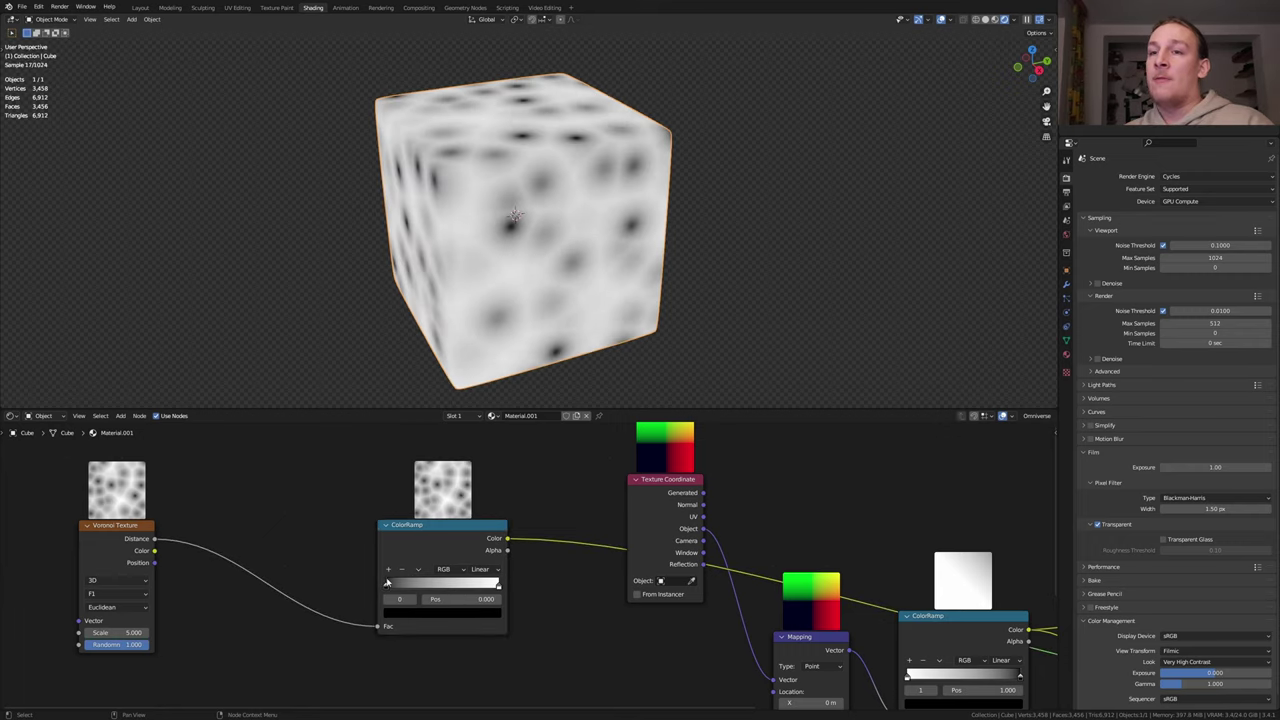
scroll(476, 531, "down", 2)
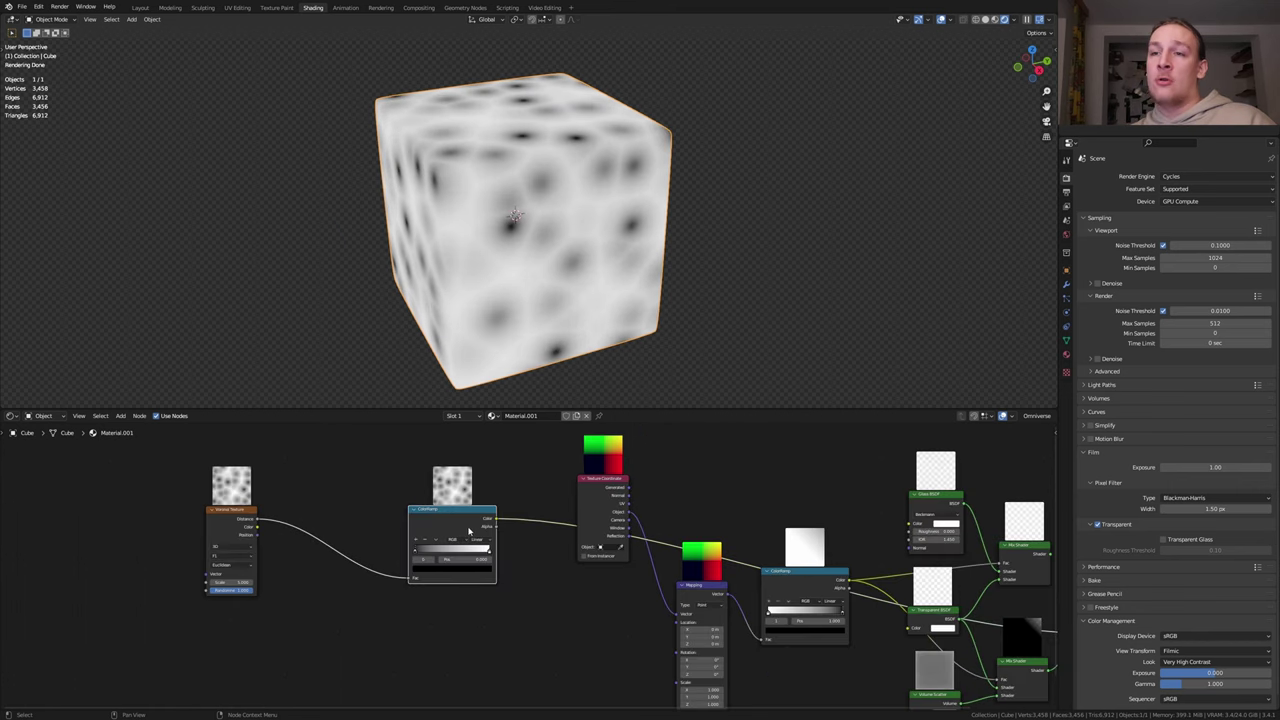
key("x")
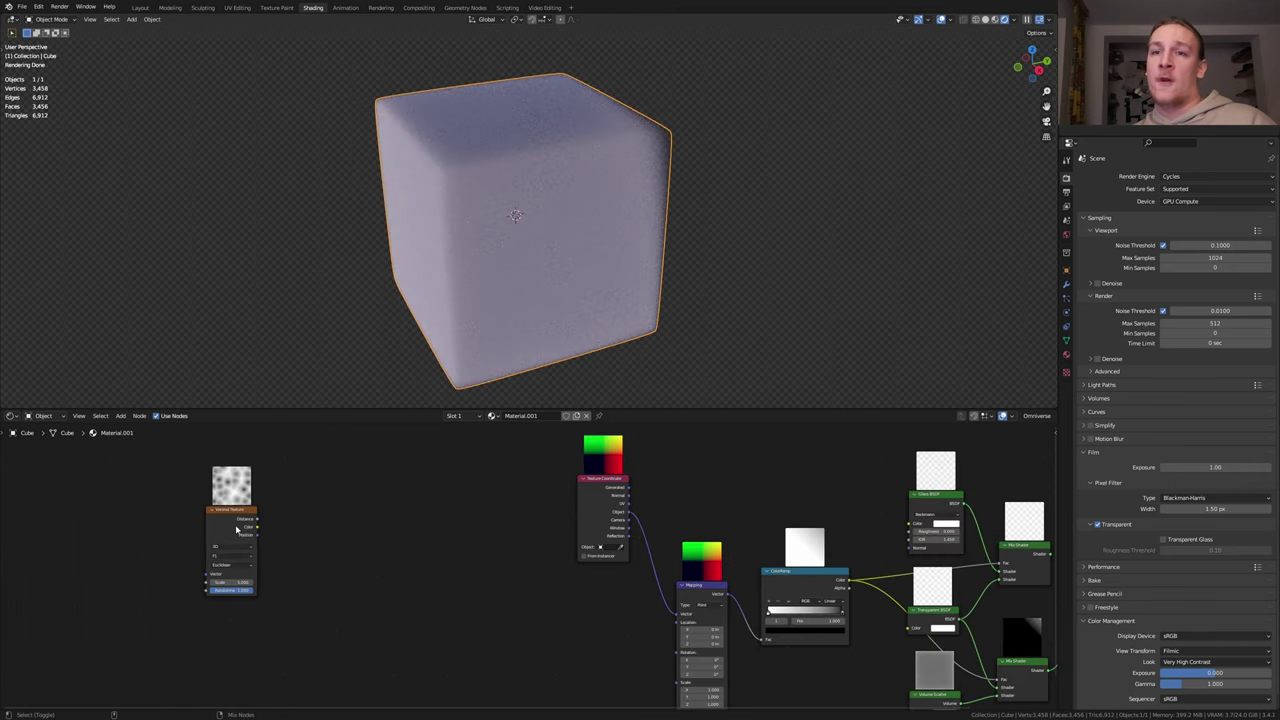
Preview the Voronoi Texture on the cube and set it to 4D with the Smooth F1 feature output.
left_click(236, 529, "ctrl+shift")
middle_click_drag(236, 529, 386, 500)
scroll(386, 500, "up", 2)
left_click(391, 525)
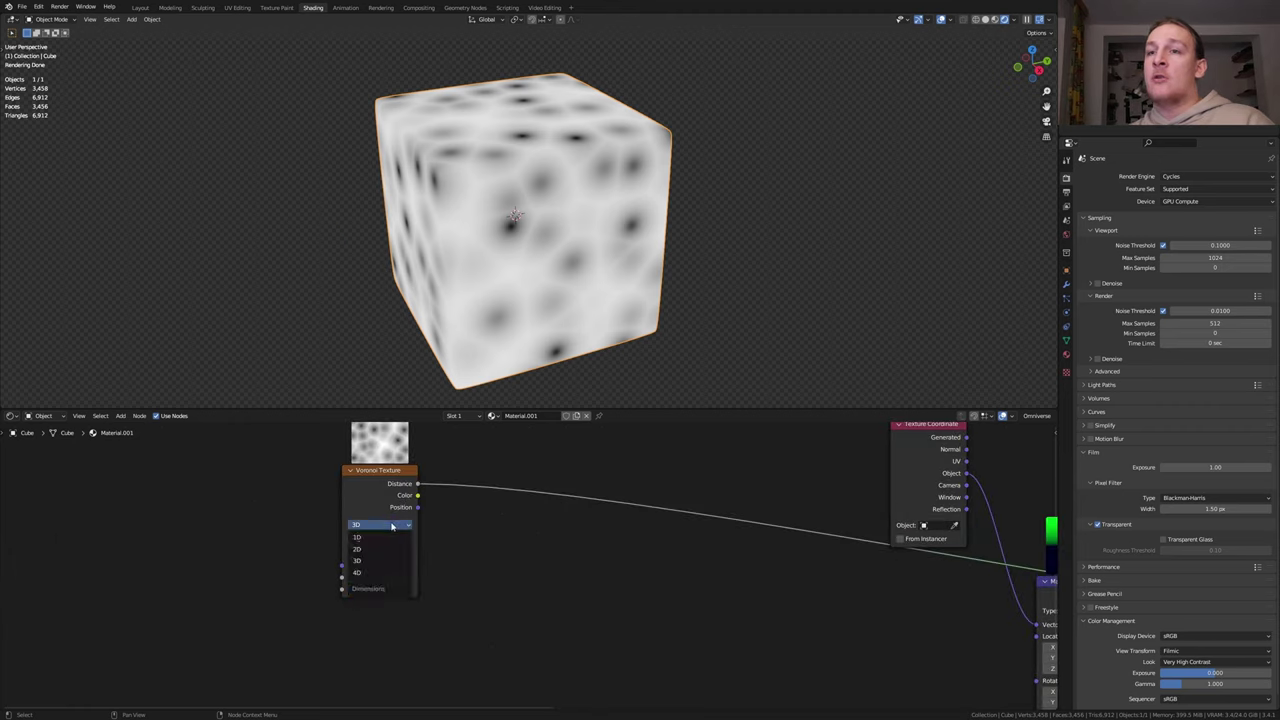
left_click(379, 574)
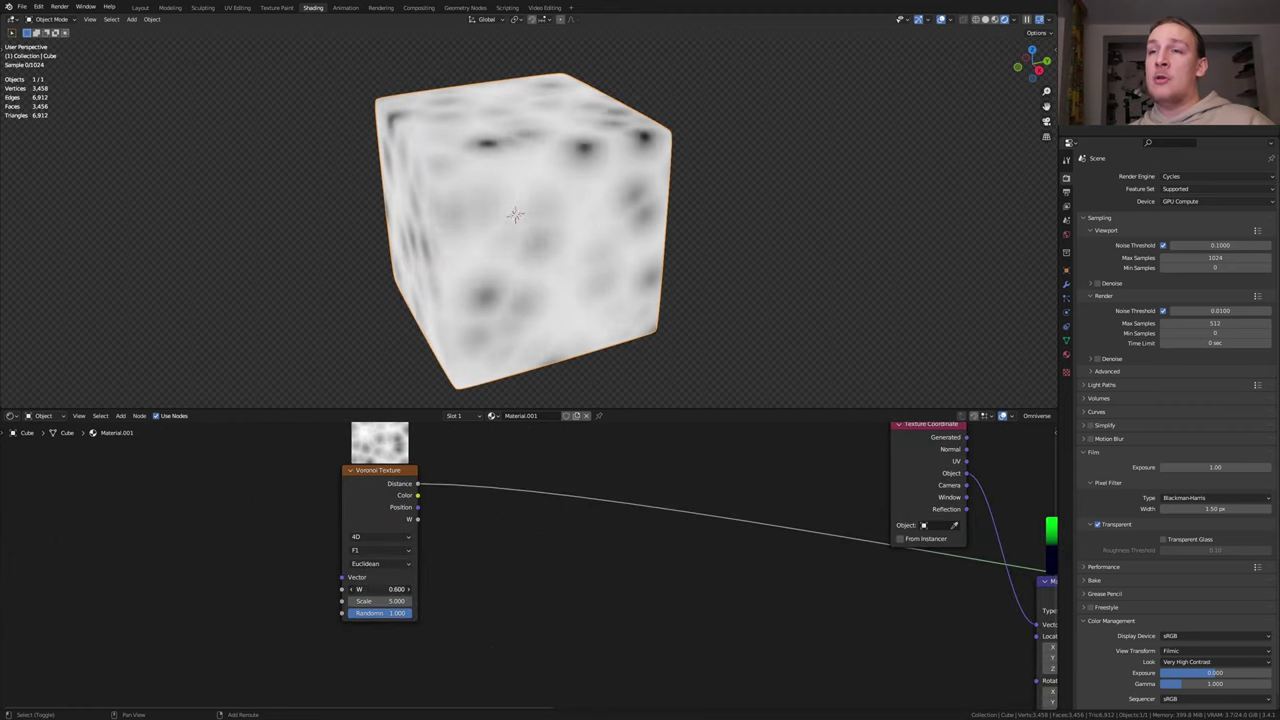
left_click(395, 550)
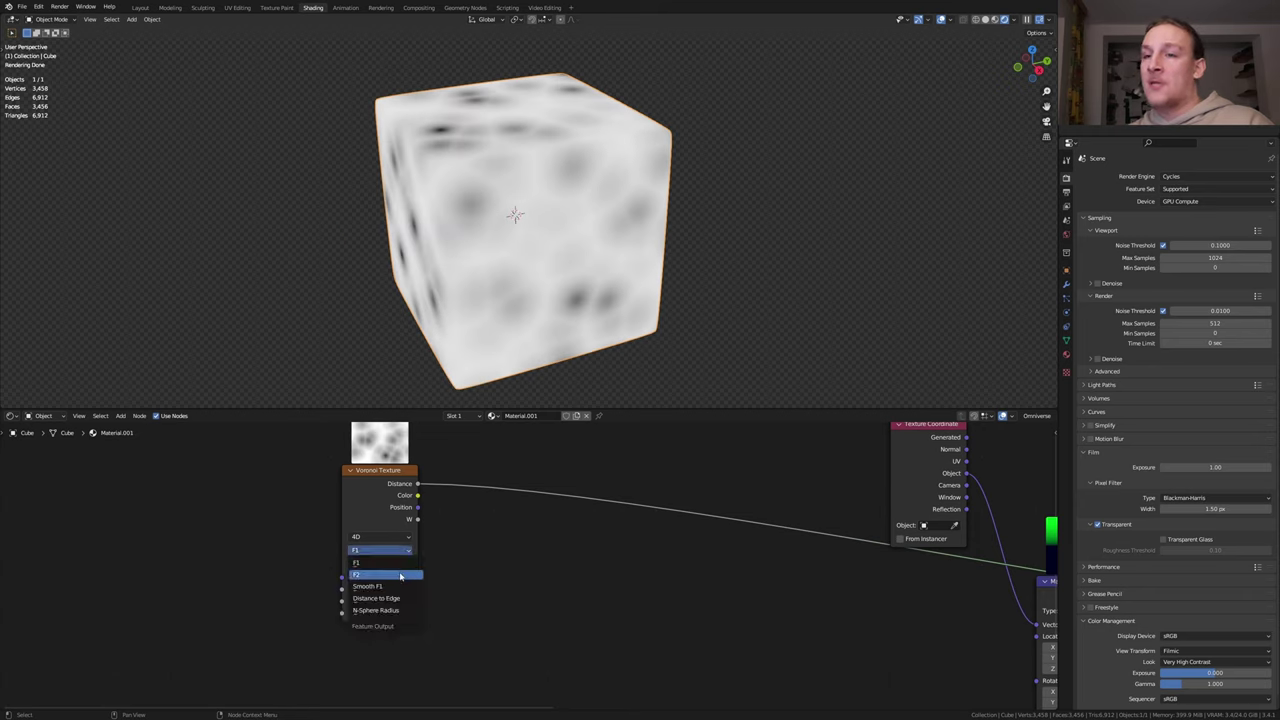
left_click(403, 588)
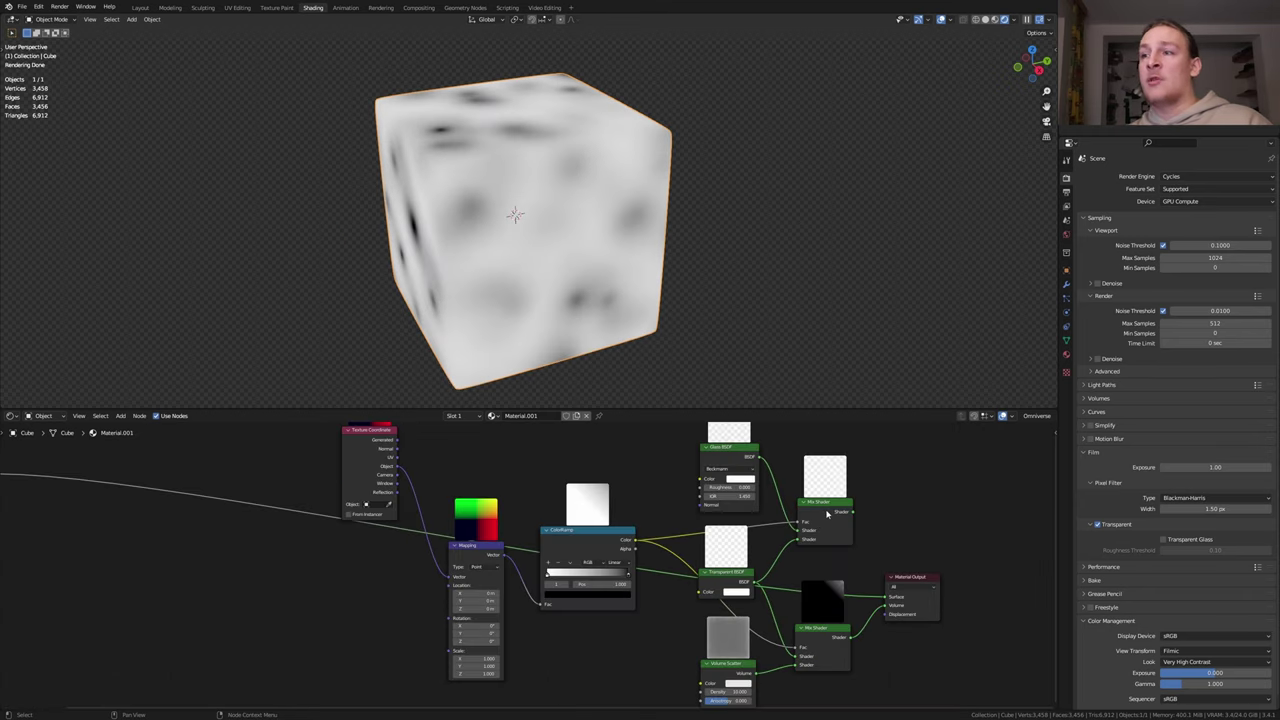
Restore the glass Mix Shader as the surface output and connect the Voronoi Texture's Color to the Mapping node's Location.
left_click(832, 518, "ctrl+shift")
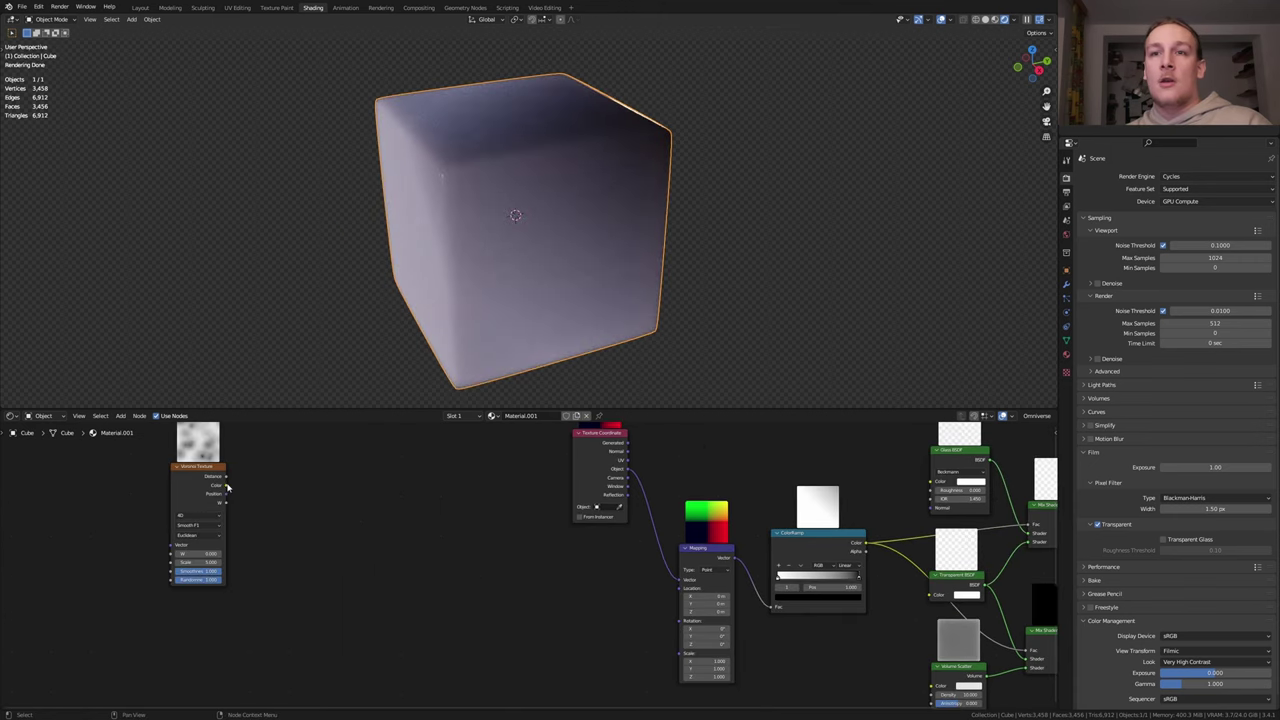
left_click_drag(227, 485, 683, 592)
Duplicate the Voronoi Texture node and place the copy beside and below the original.
key("shift+d")
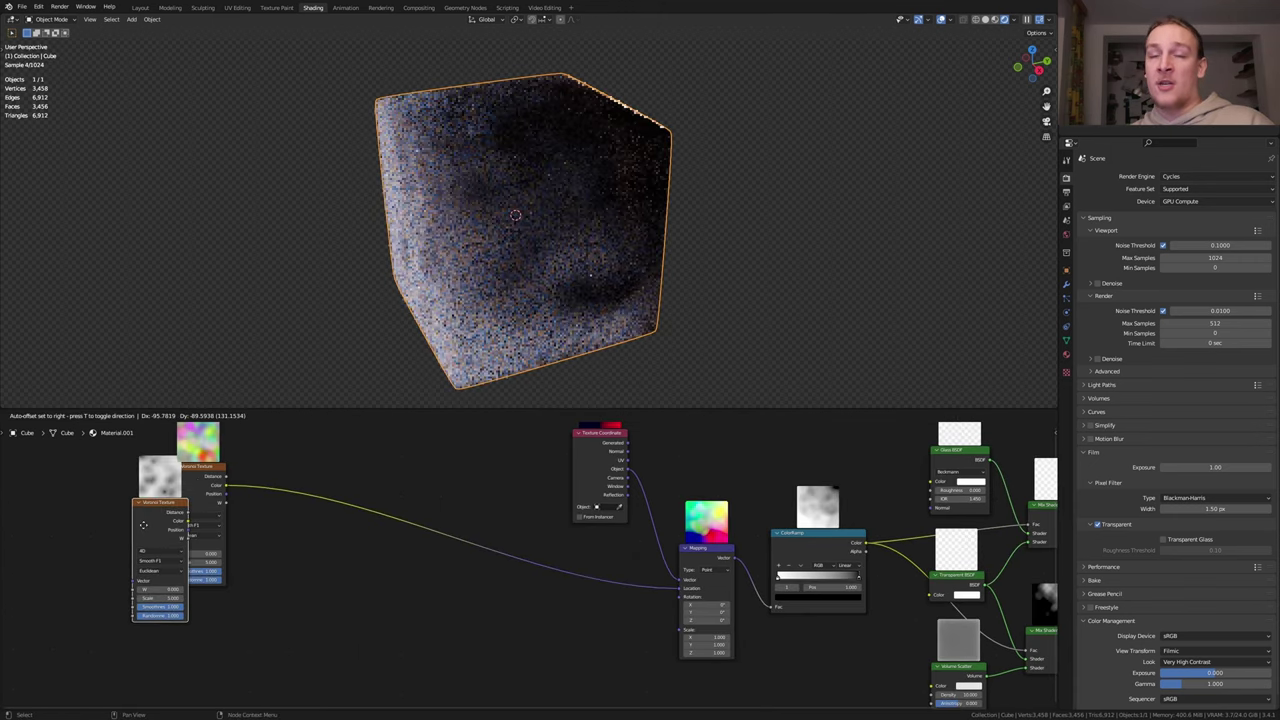
left_click(91, 558)
middle_click_drag(442, 507, 470, 502)
Add a Mix node set to Color and insert it on the link between the Voronoi Texture and the Mapping node.
key("shift+a")
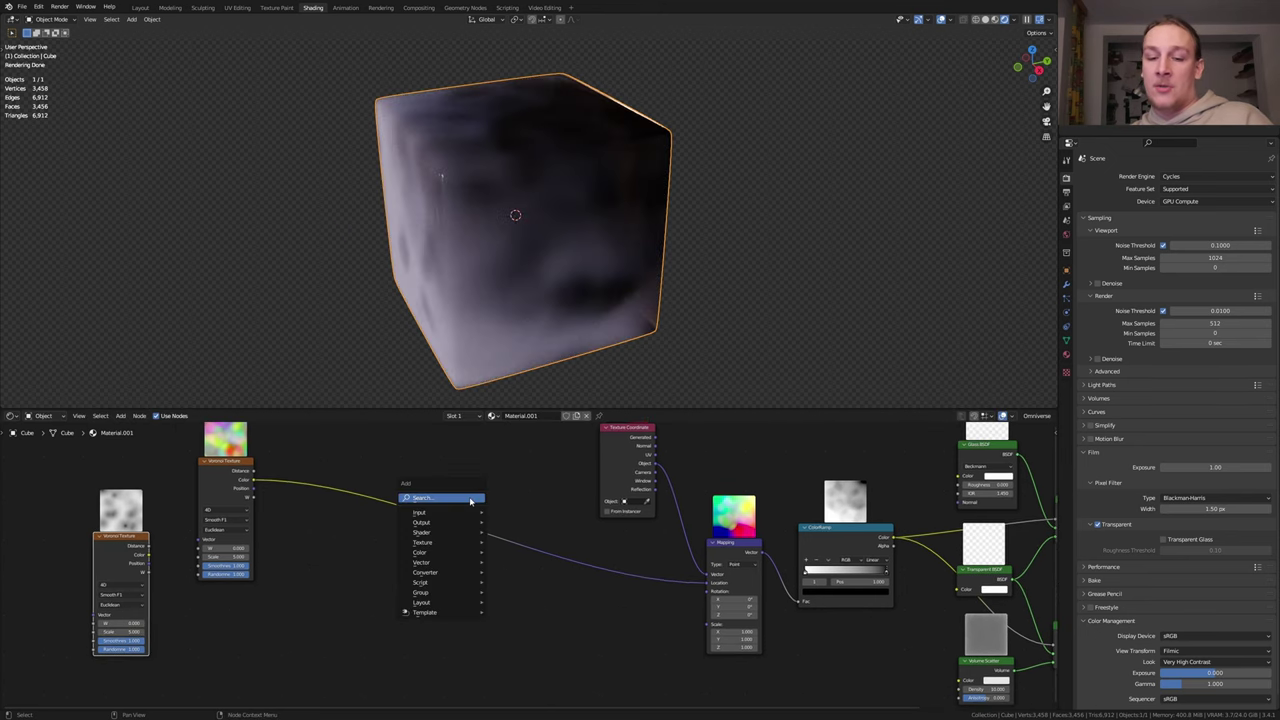
type("mi")
left_click(500, 514)
left_click(376, 560)
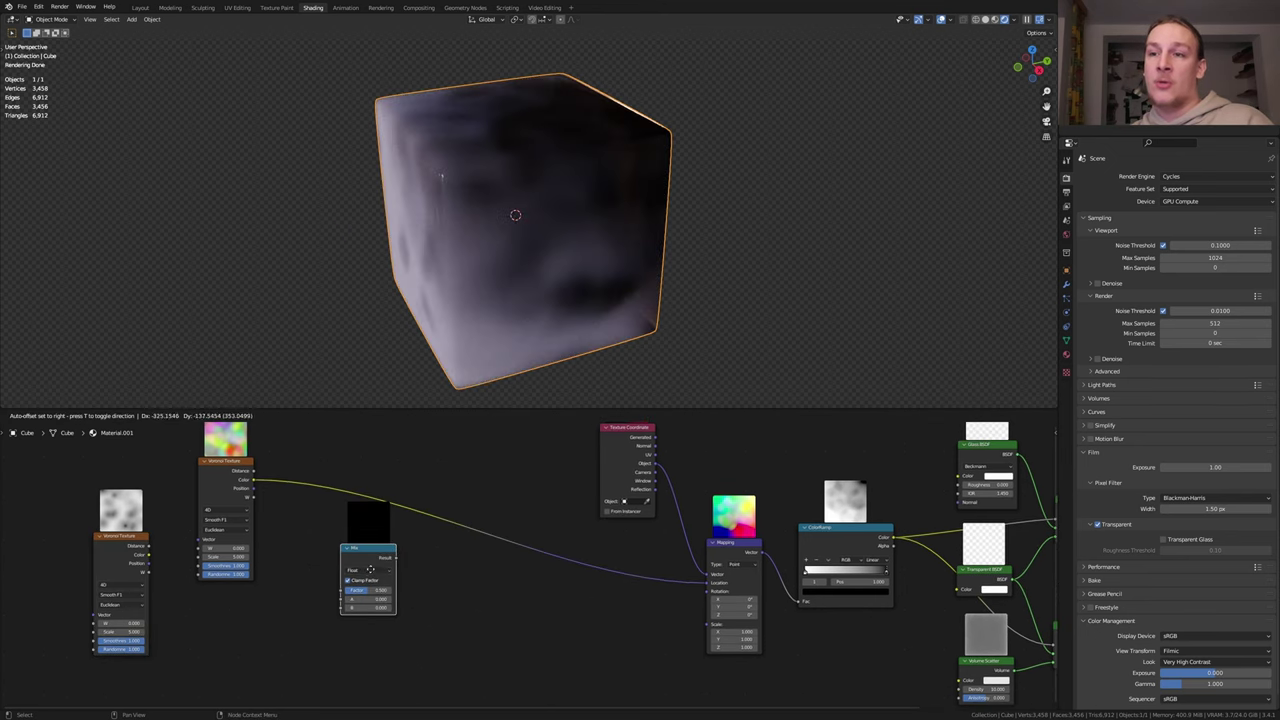
scroll(376, 560, "up", 2)
left_click(367, 569)
left_click(376, 607)
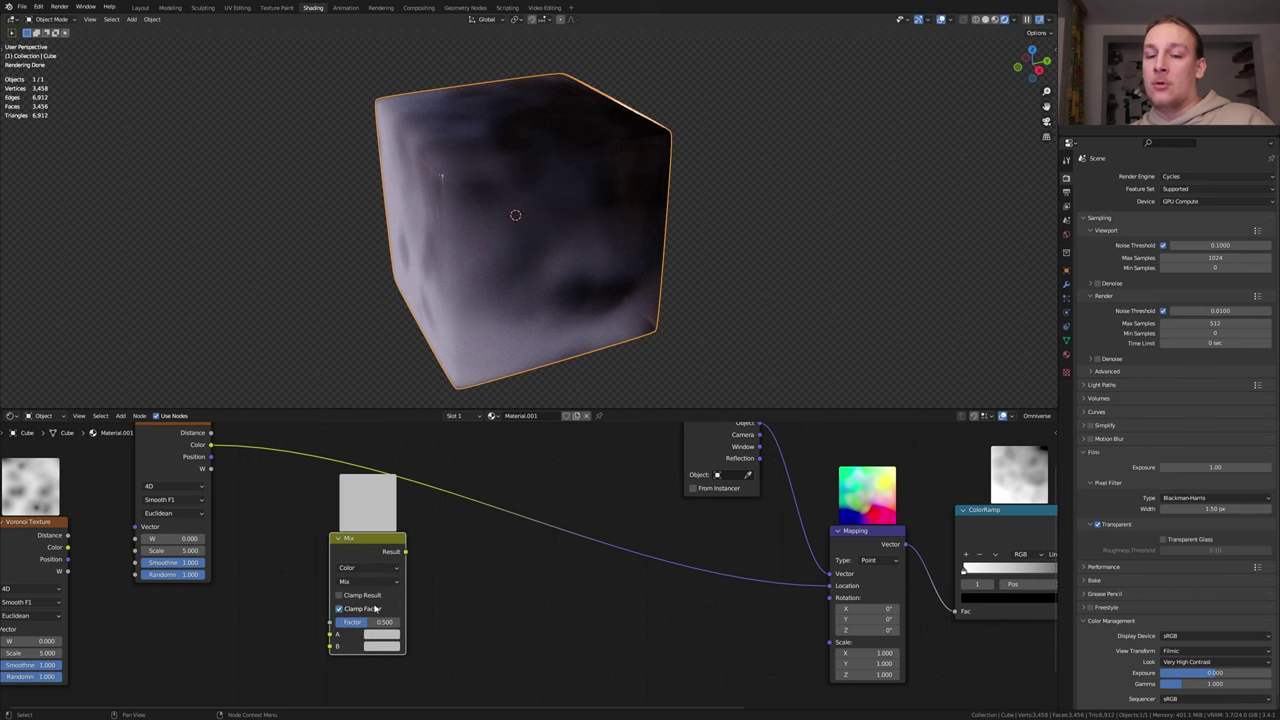
left_click_drag(367, 450, 420, 468)
Connect the duplicate Voronoi Texture's Color output to the Mix node's B input.
scroll(440, 490, "down", 1)
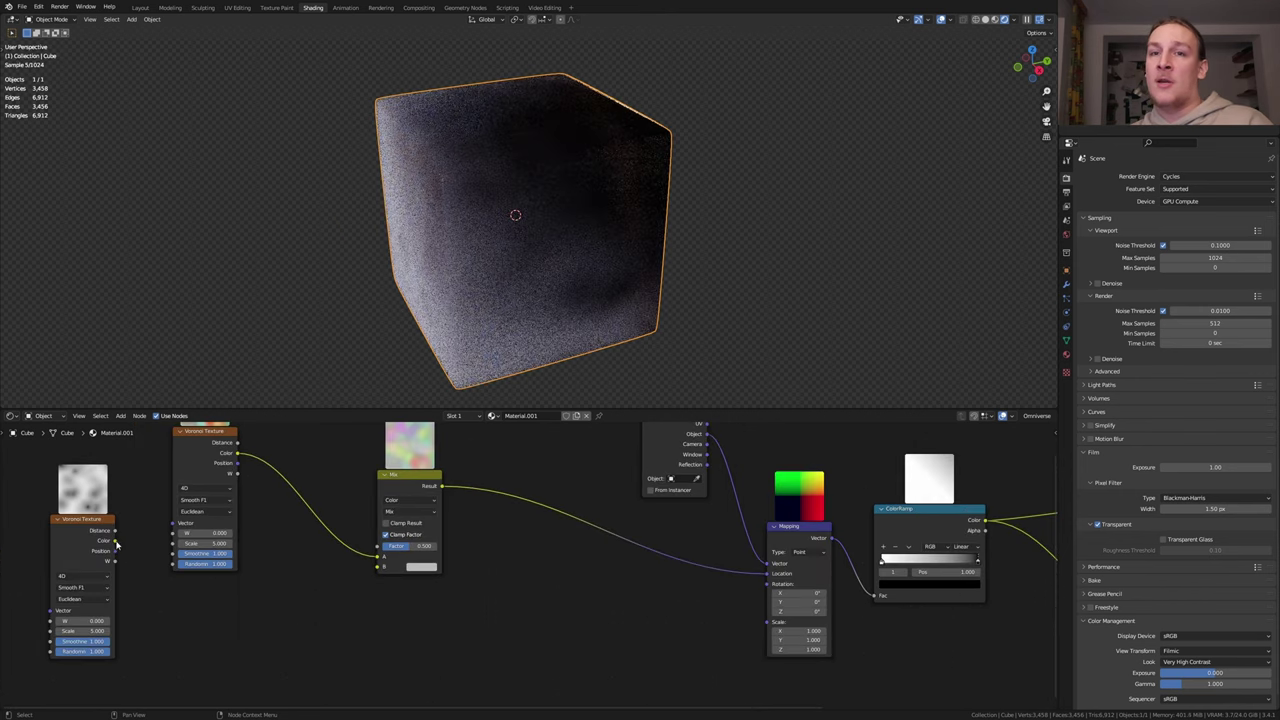
left_click_drag(115, 540, 378, 568)
scroll(378, 568, "up", 1)
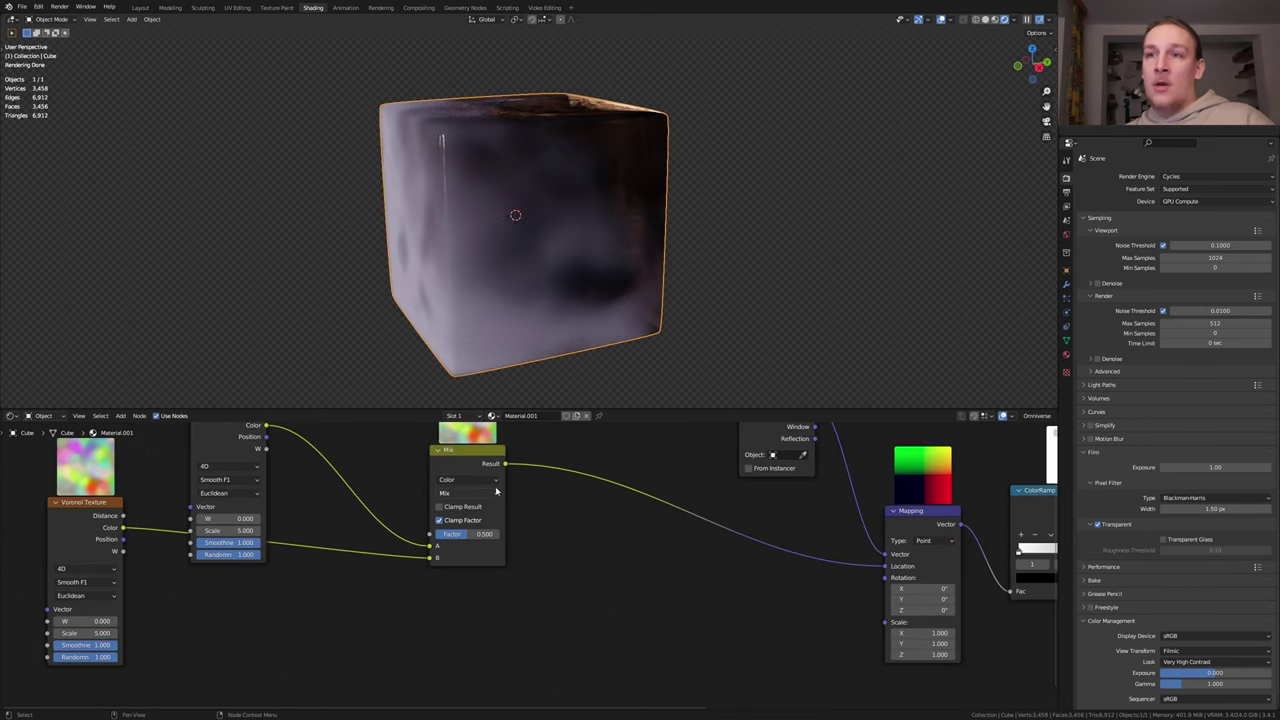
Preview the Mix node on the cube and set the duplicate Voronoi Texture's W to 1.2.
left_click(469, 463, "ctrl+shift")
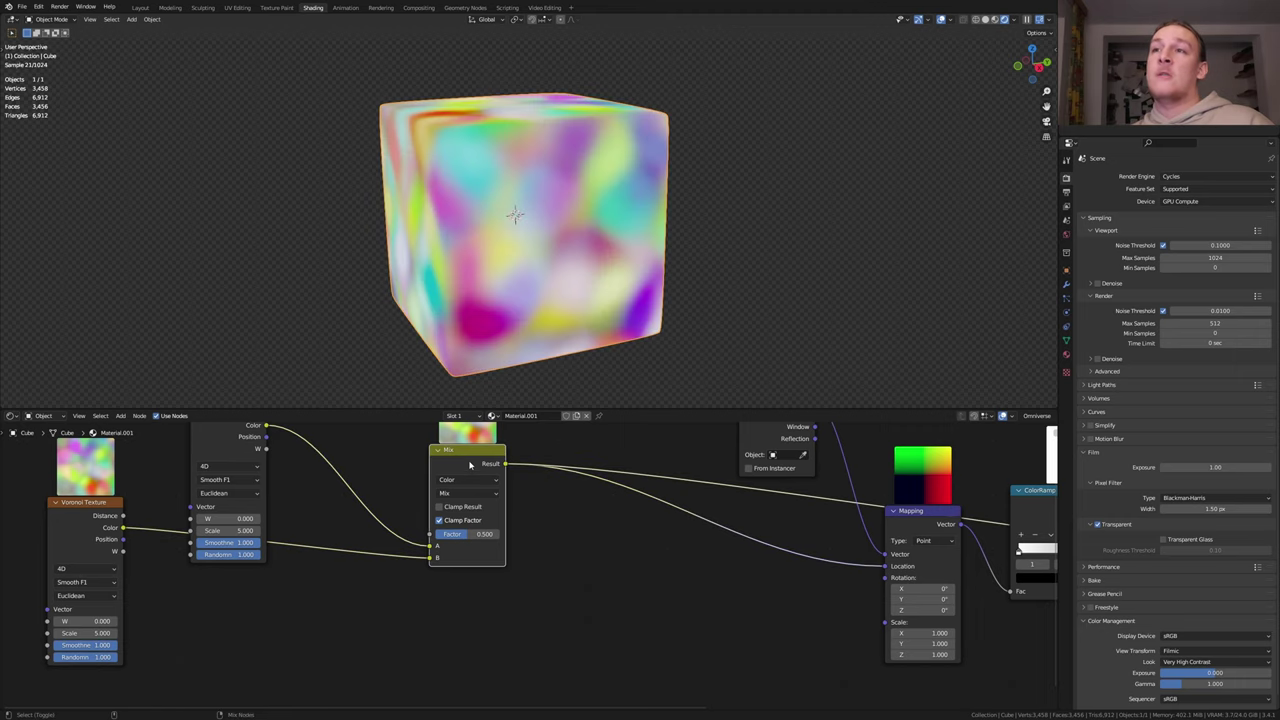
left_click_drag(85, 621, 121, 621)
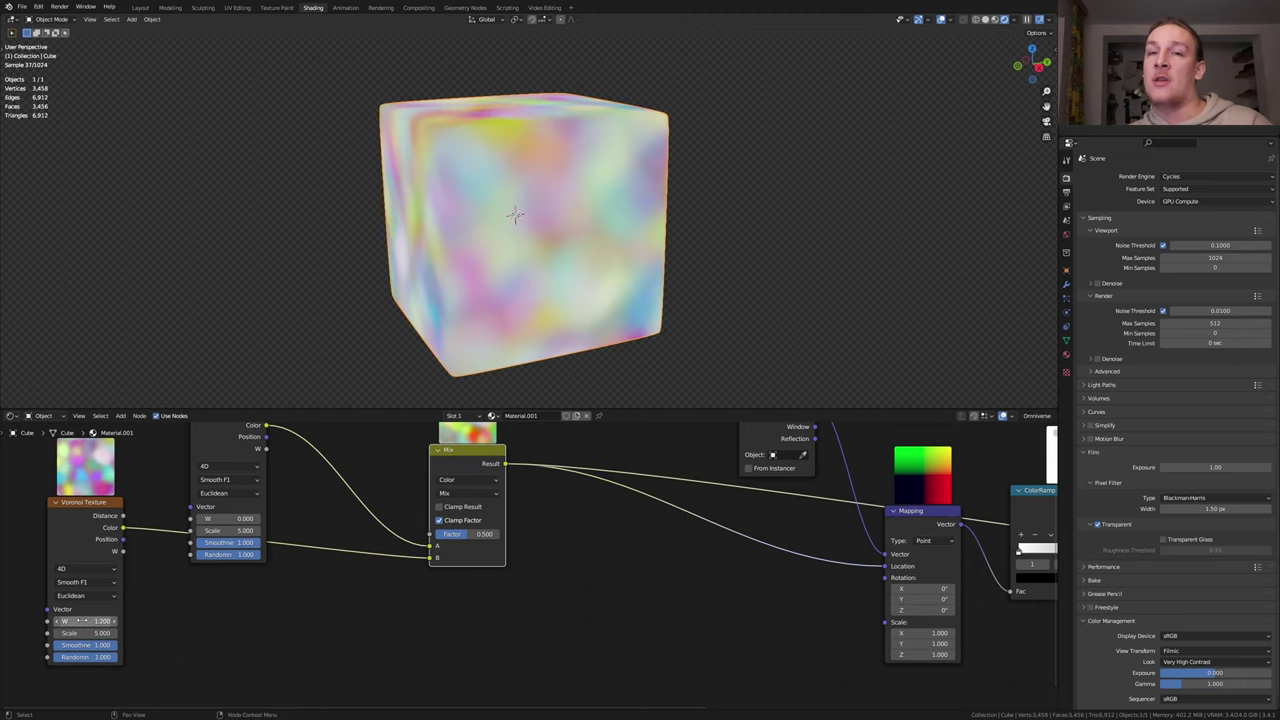
middle_click_drag(443, 559, 457, 595)
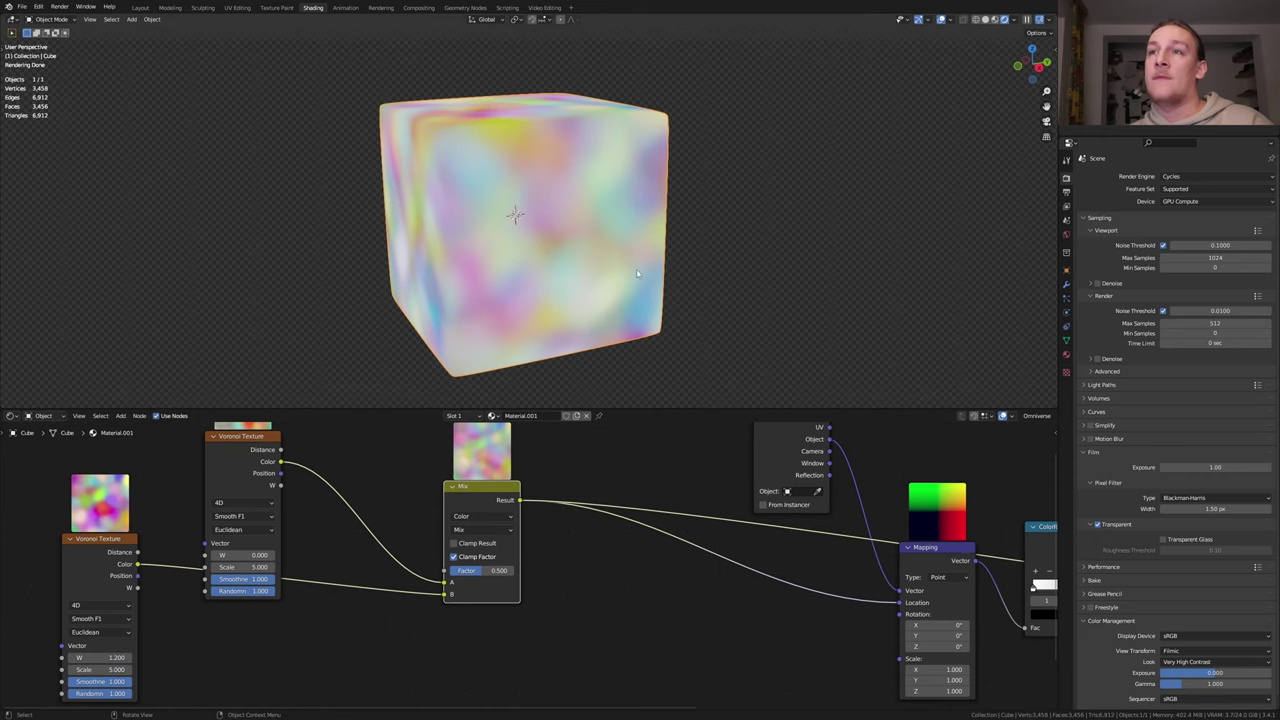
Reset the Mix node's Factor to 0 and sweep it upward to preview the blend between both Voronoi patterns.
scroll(457, 597, "up", 2)
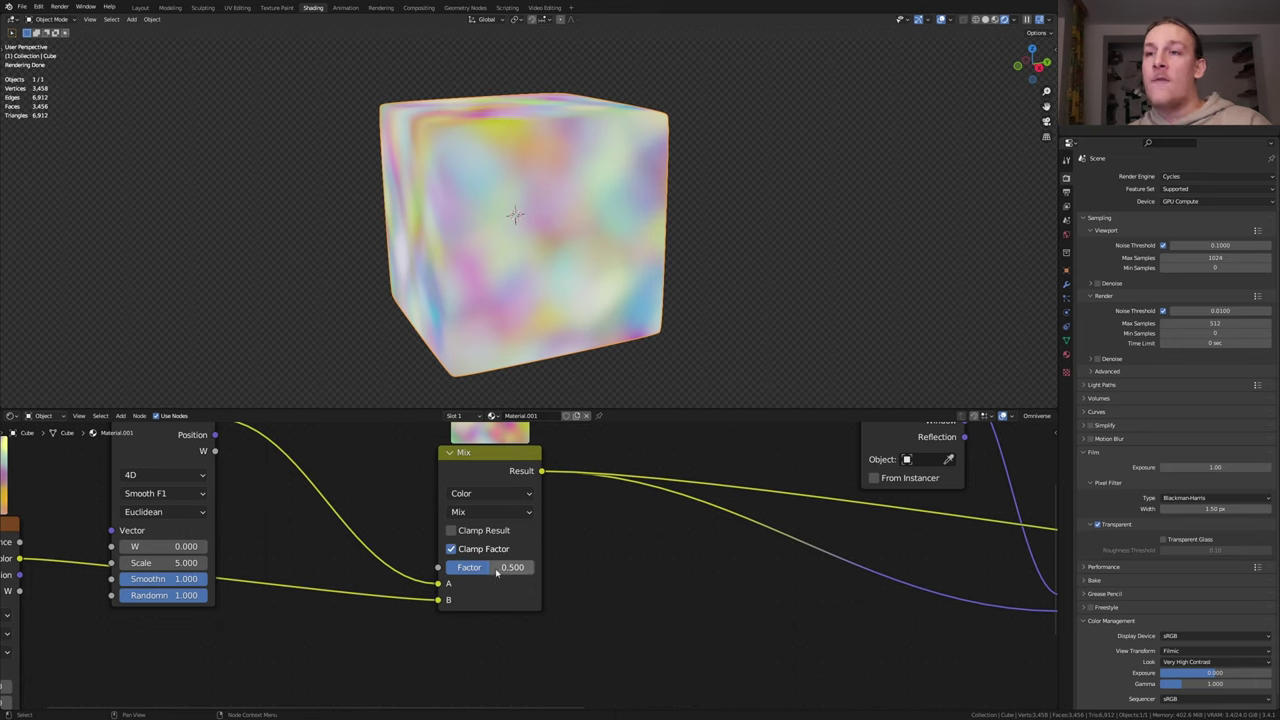
key("BackSpace")
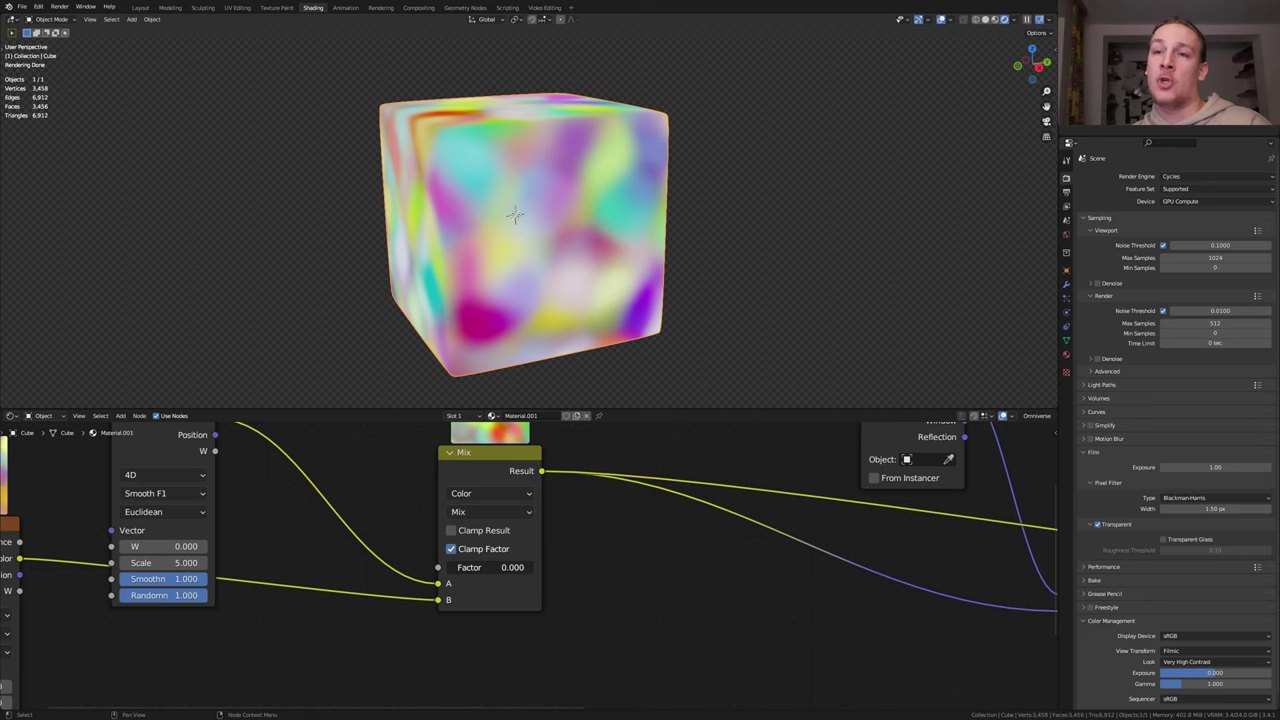
left_click_drag(448, 567, 533, 567)
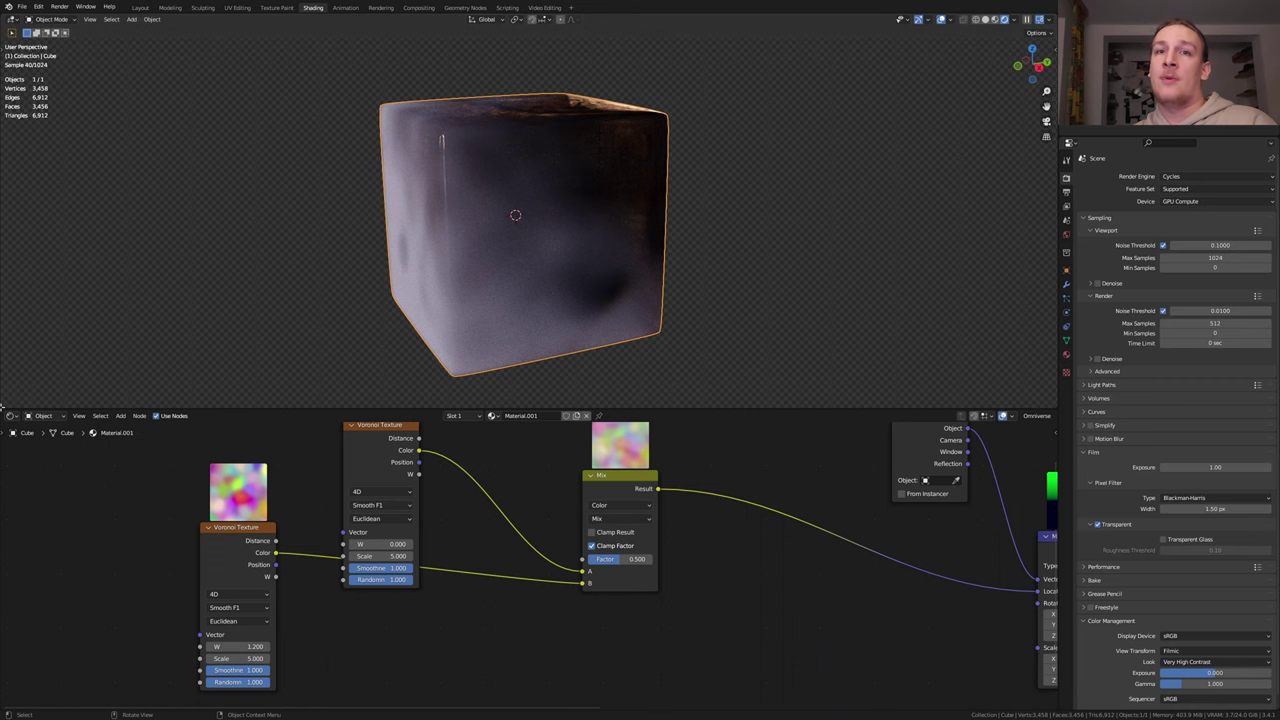
Split a new area off the 3D viewport, turn it into a Timeline, and set the end frame to 50.
left_click_drag(3, 401, 8, 244)
left_click(12, 248)
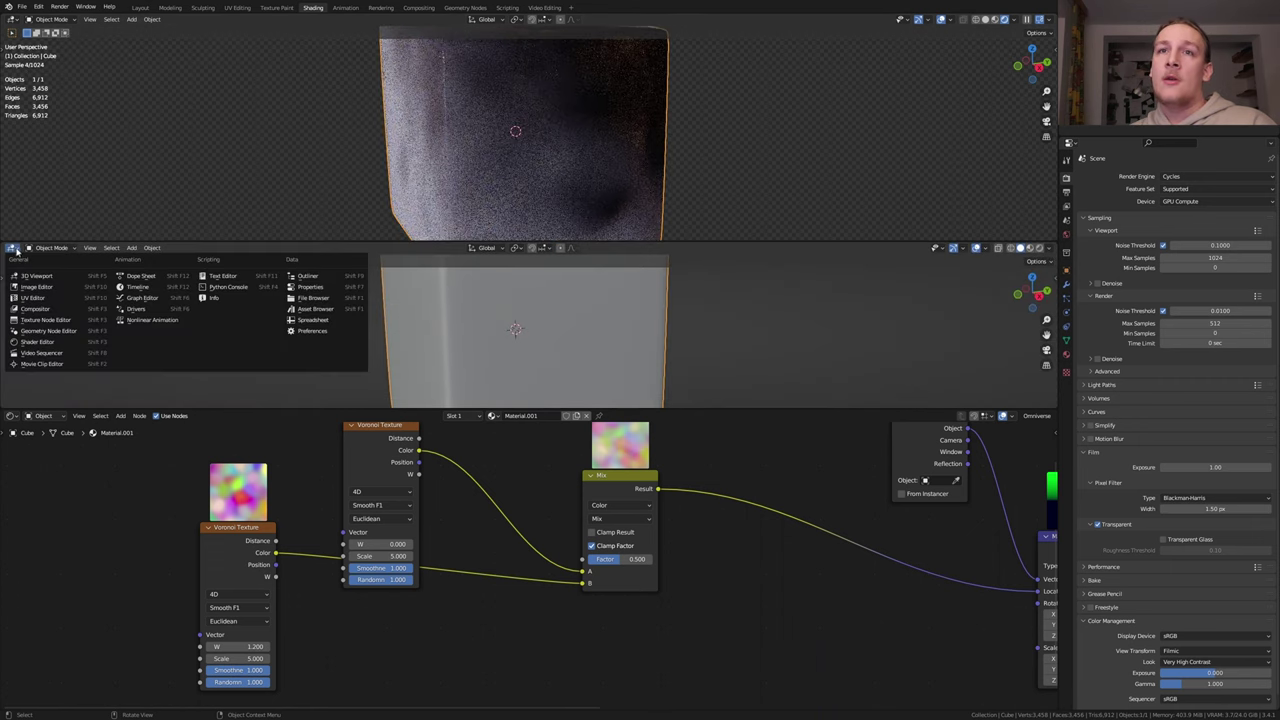
left_click(141, 288)
left_click(1036, 248)
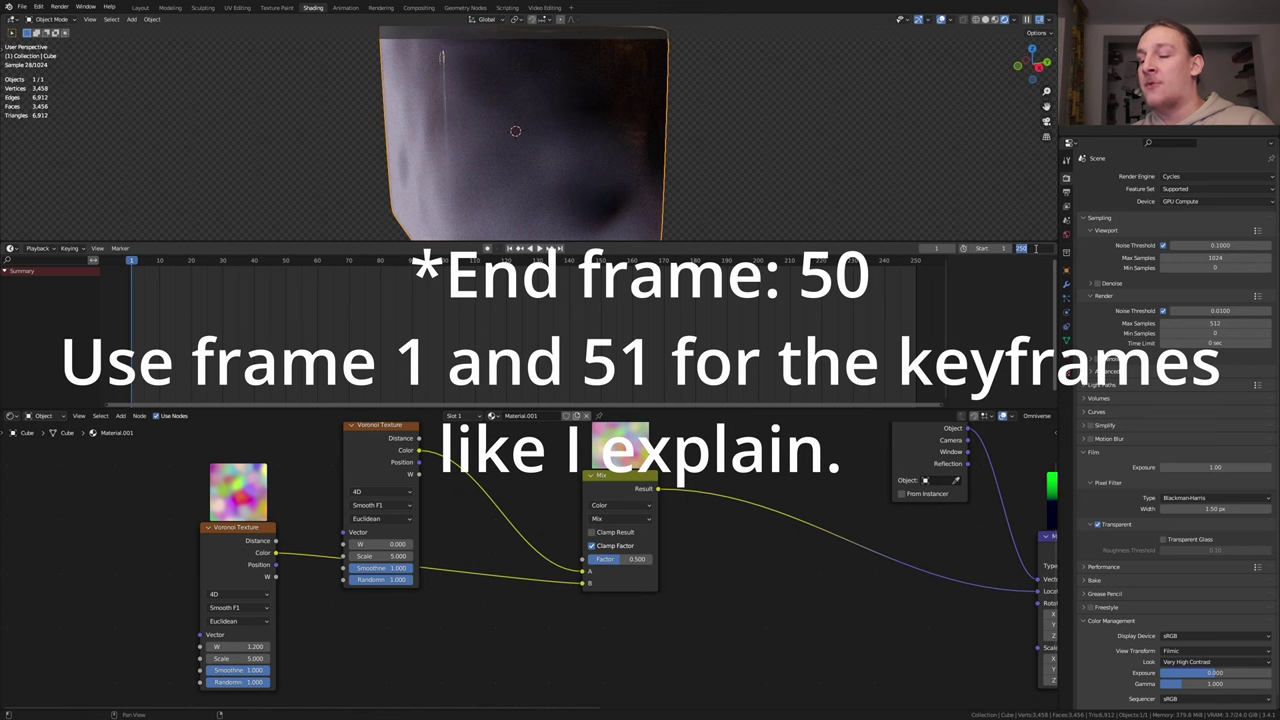
type("50")
key("Return")
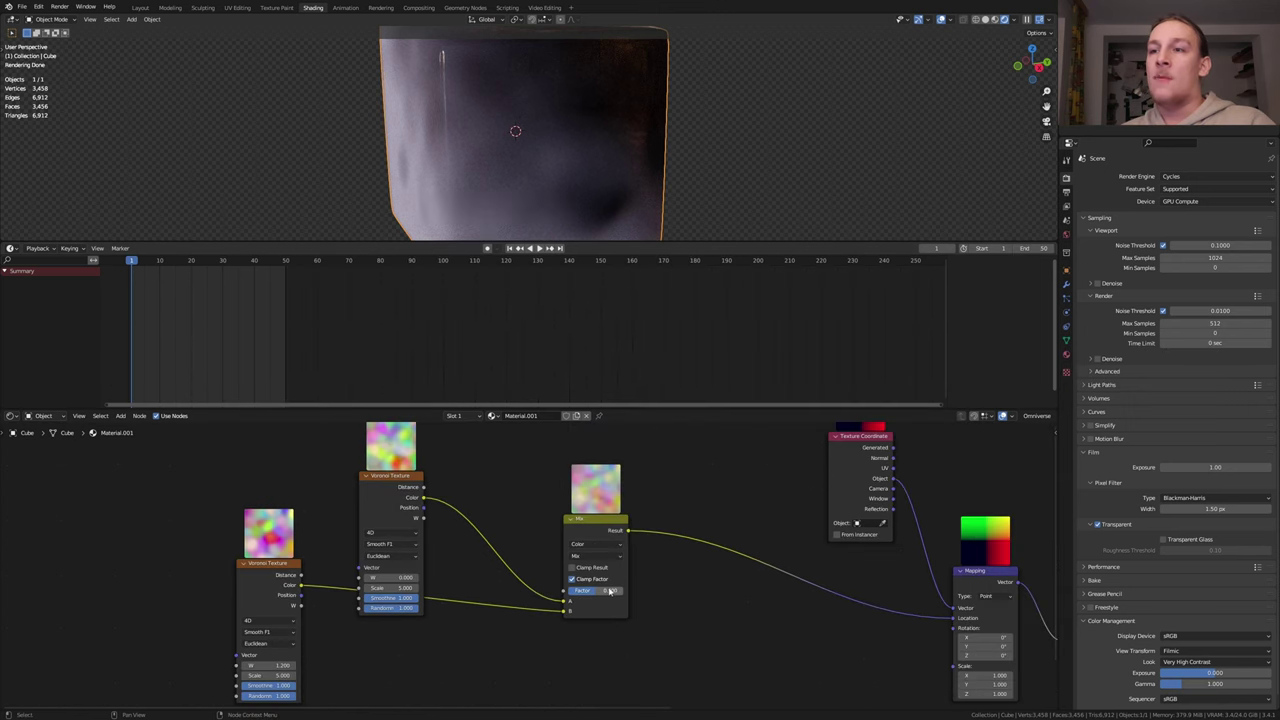
Set the Mix node's Factor to 0 and insert a keyframe for it at frame 1.
left_click_drag(609, 590, 579, 593)
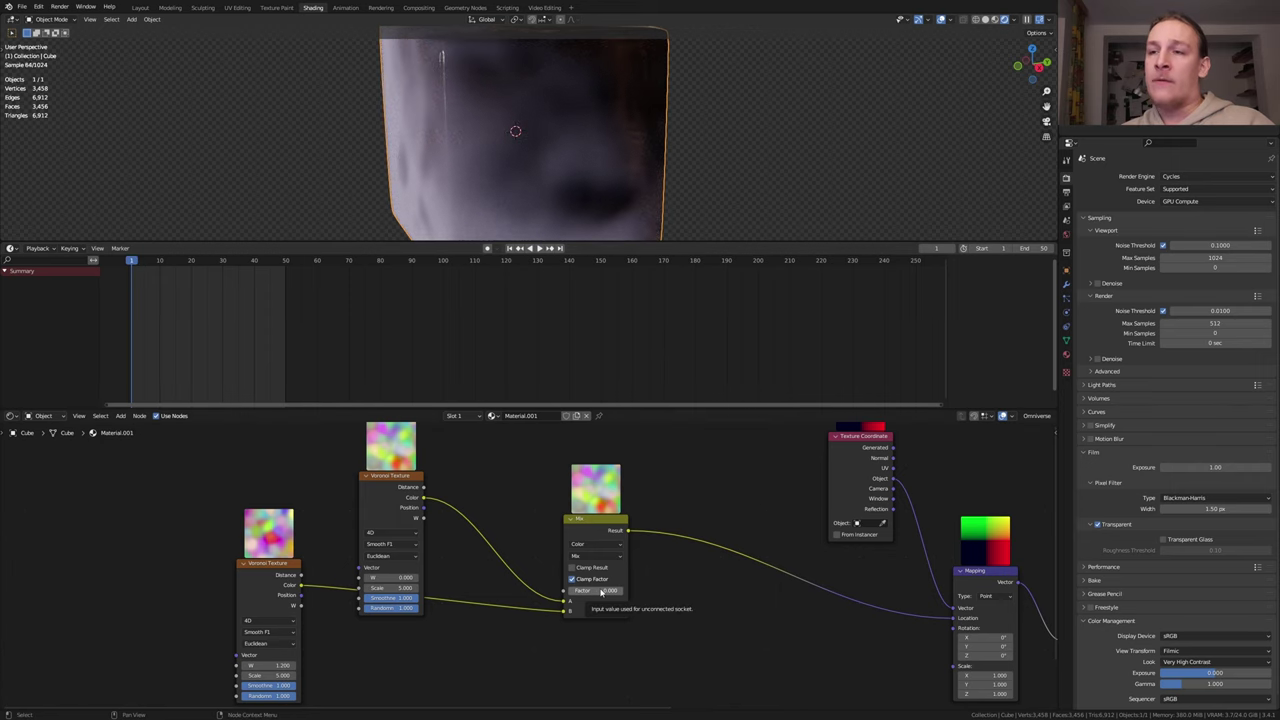
key("i")
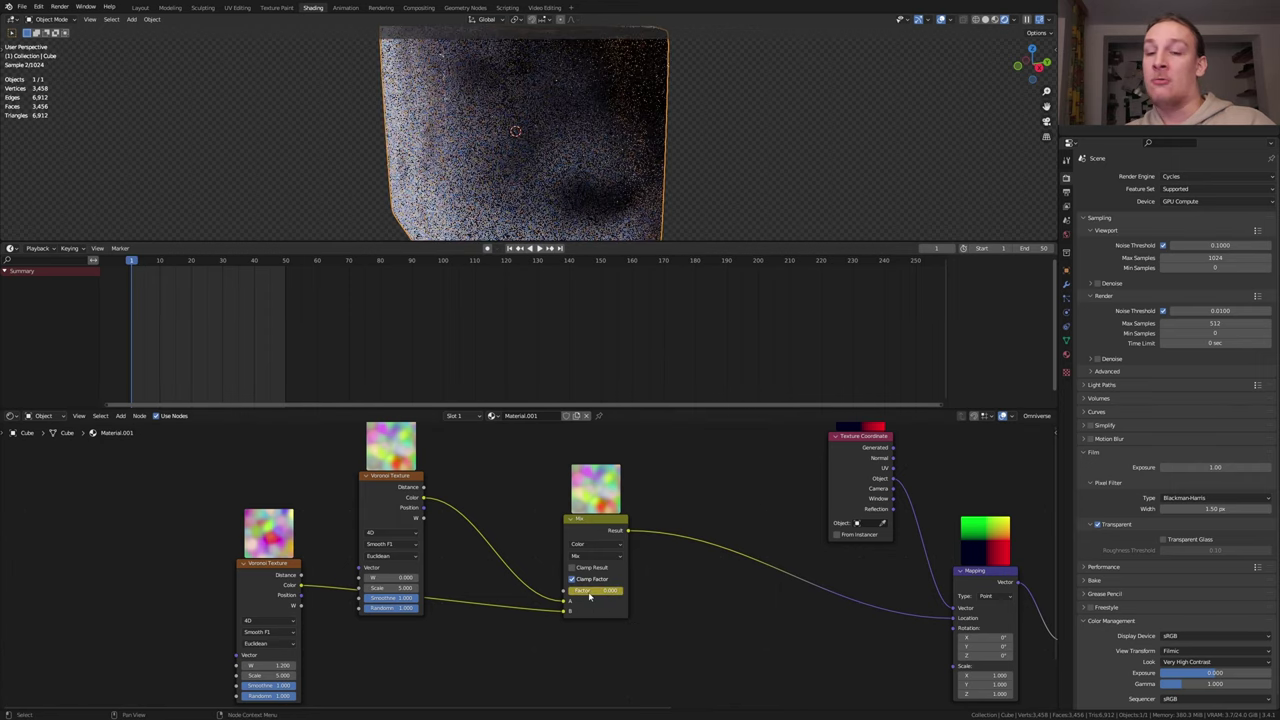
scroll(385, 545, "up", 2)
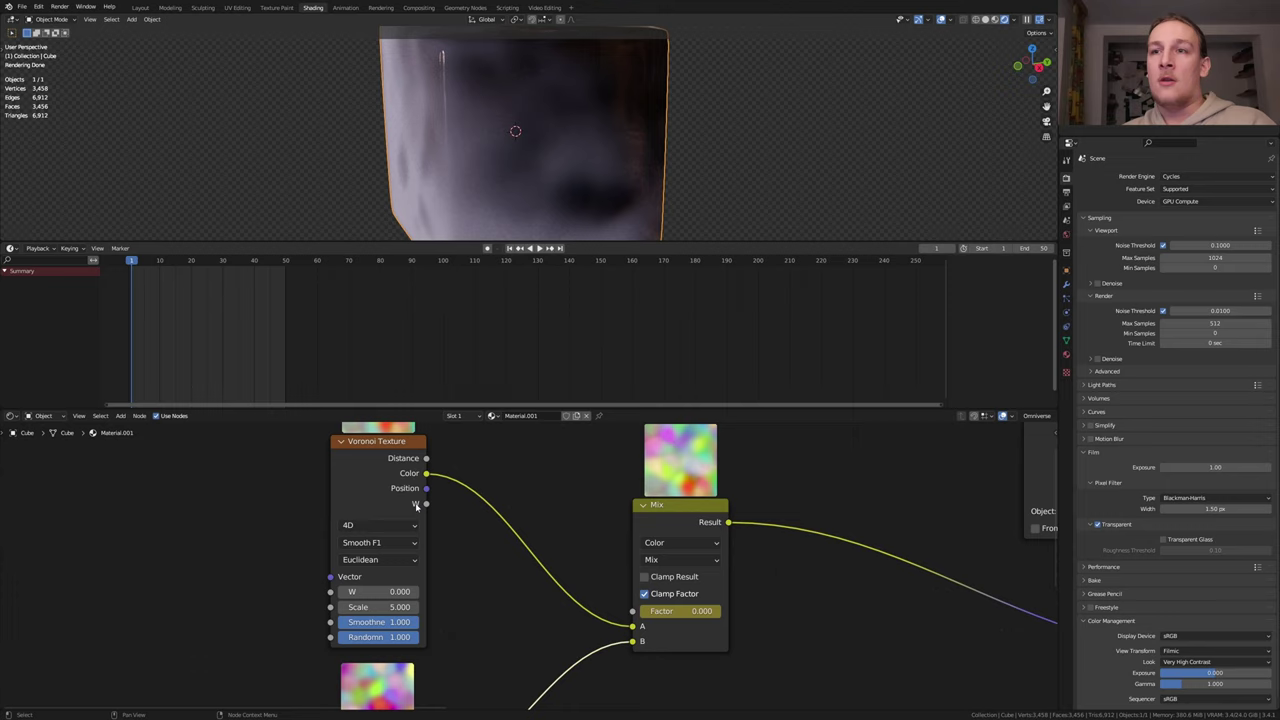
Set the upper Voronoi Texture's W to -0.5.
left_click(384, 591)
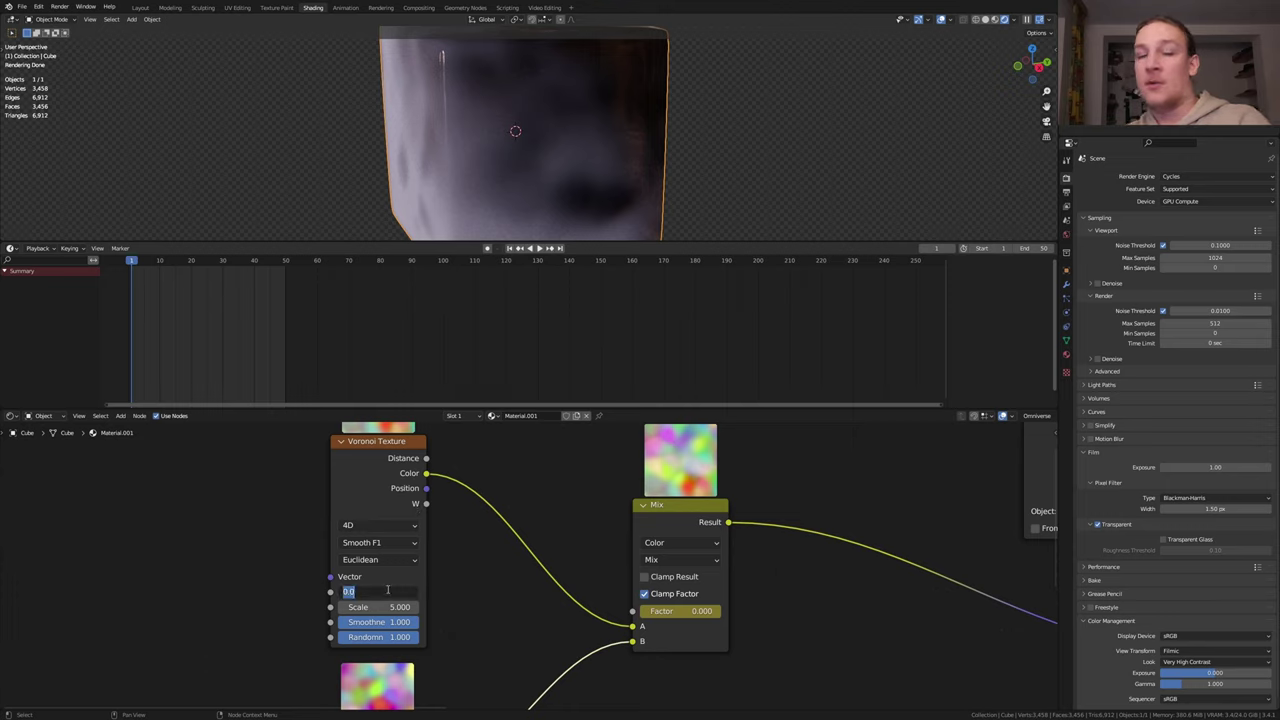
key("BackSpace")
type("-0.5")
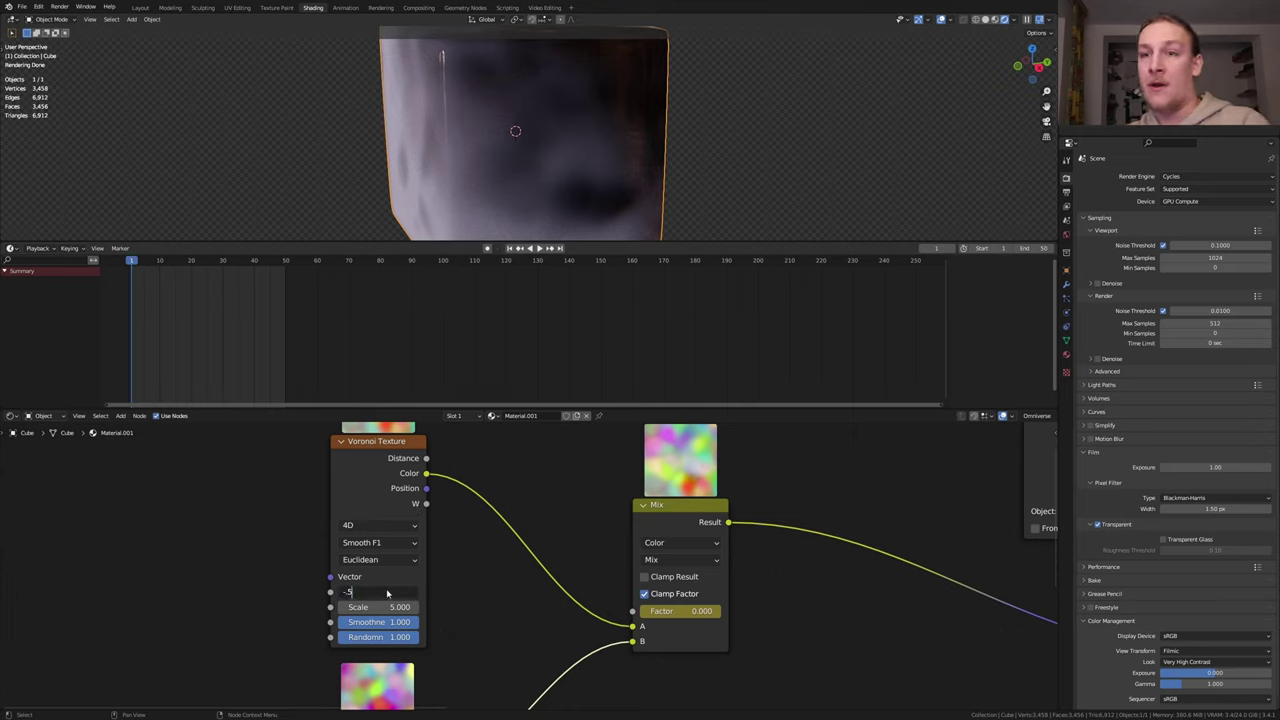
key("Return")
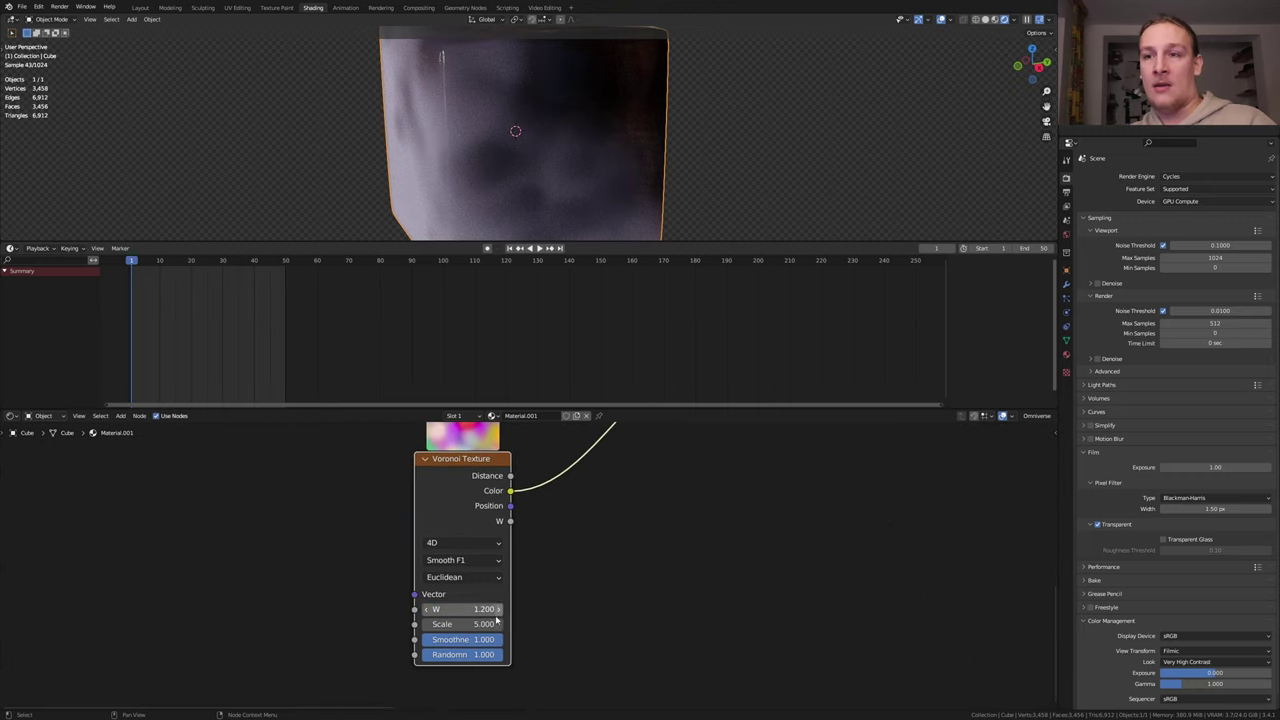
Set the lower Voronoi Texture's W to 0.5 and keyframe both Voronoi W values at frame 1.
left_click(481, 608)
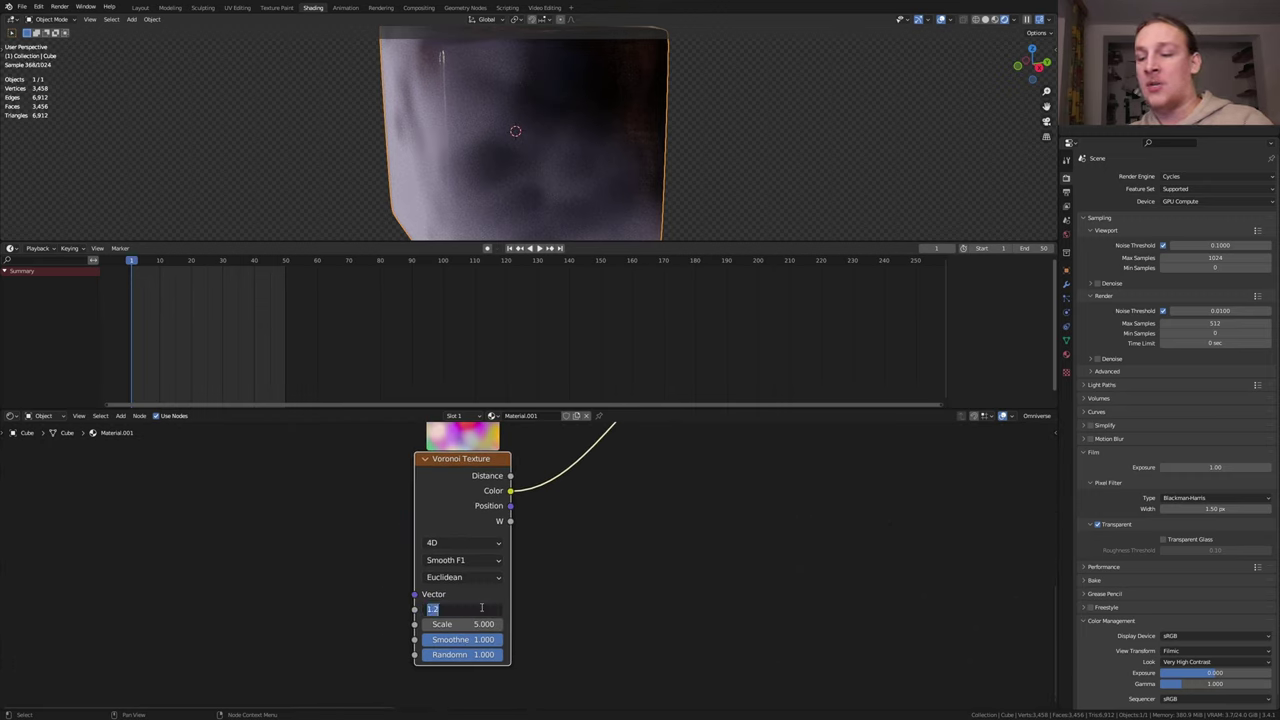
key("BackSpace")
type("5")
key("Return")
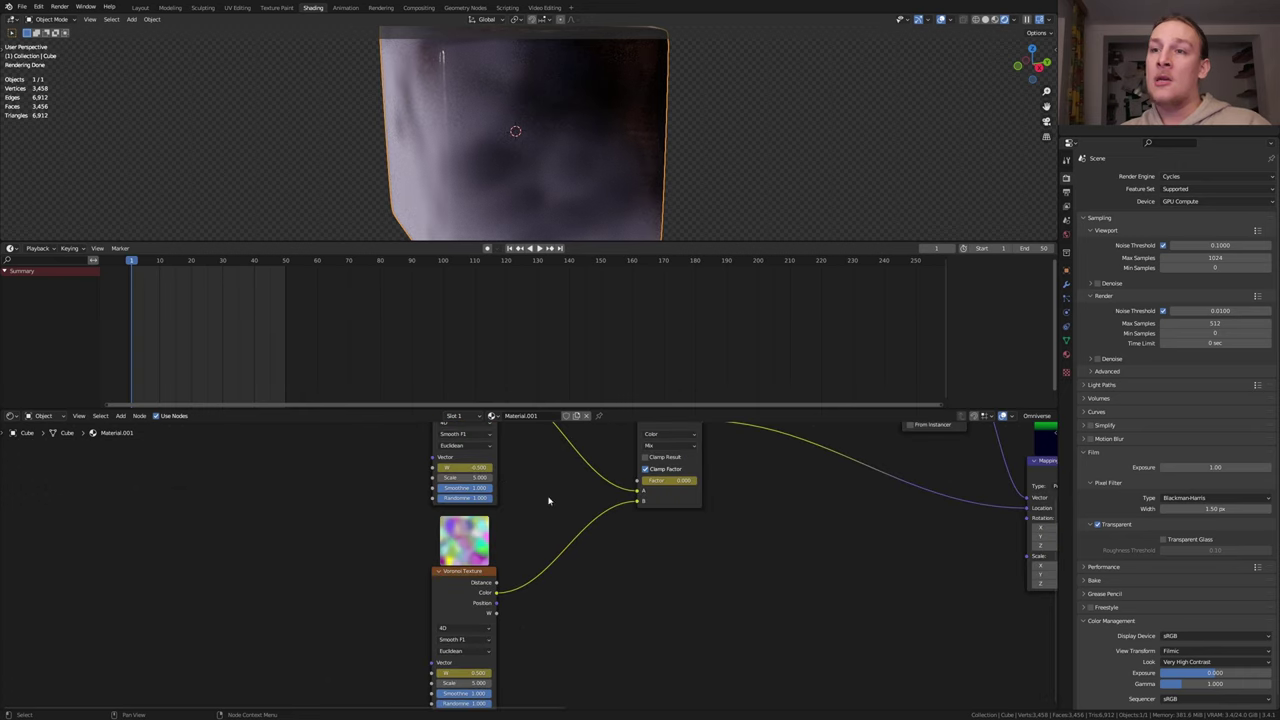
key("i")
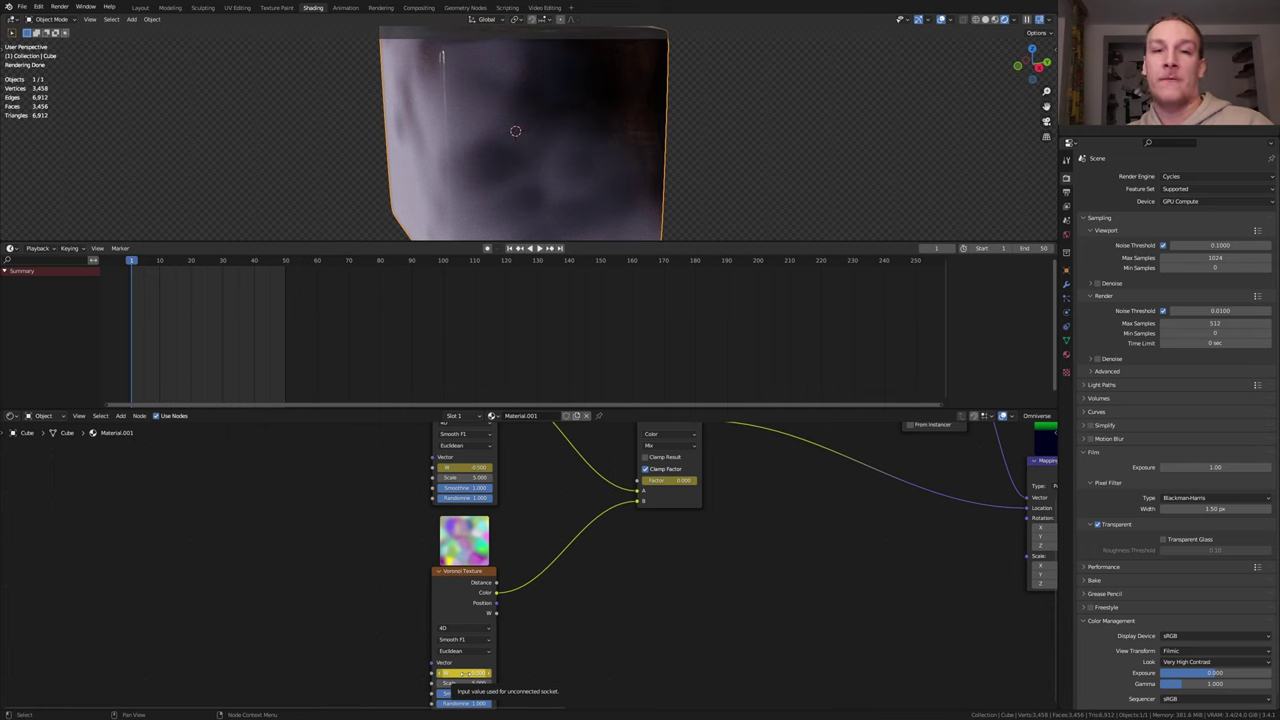
Go to frame 51 and keyframe the upper Voronoi Texture's W at 0.5.
left_click(559, 248)
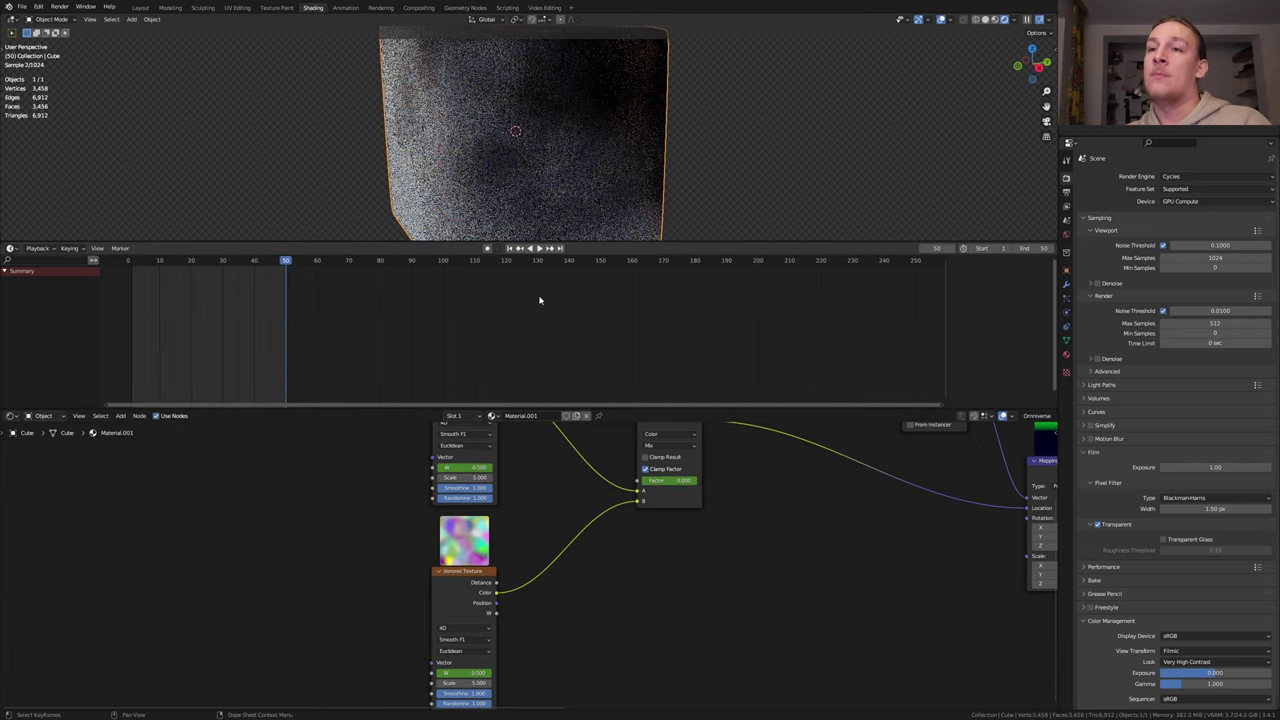
key("Right")
left_click(465, 467)
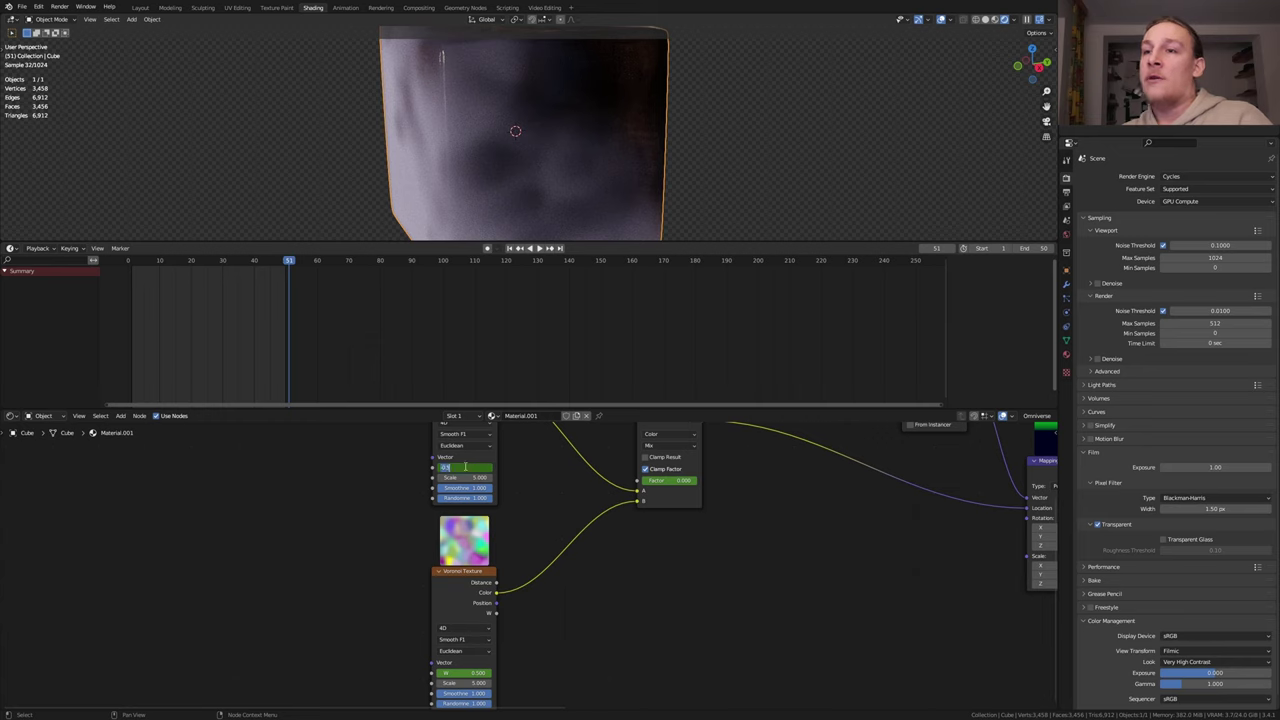
type(".5")
key("Return")
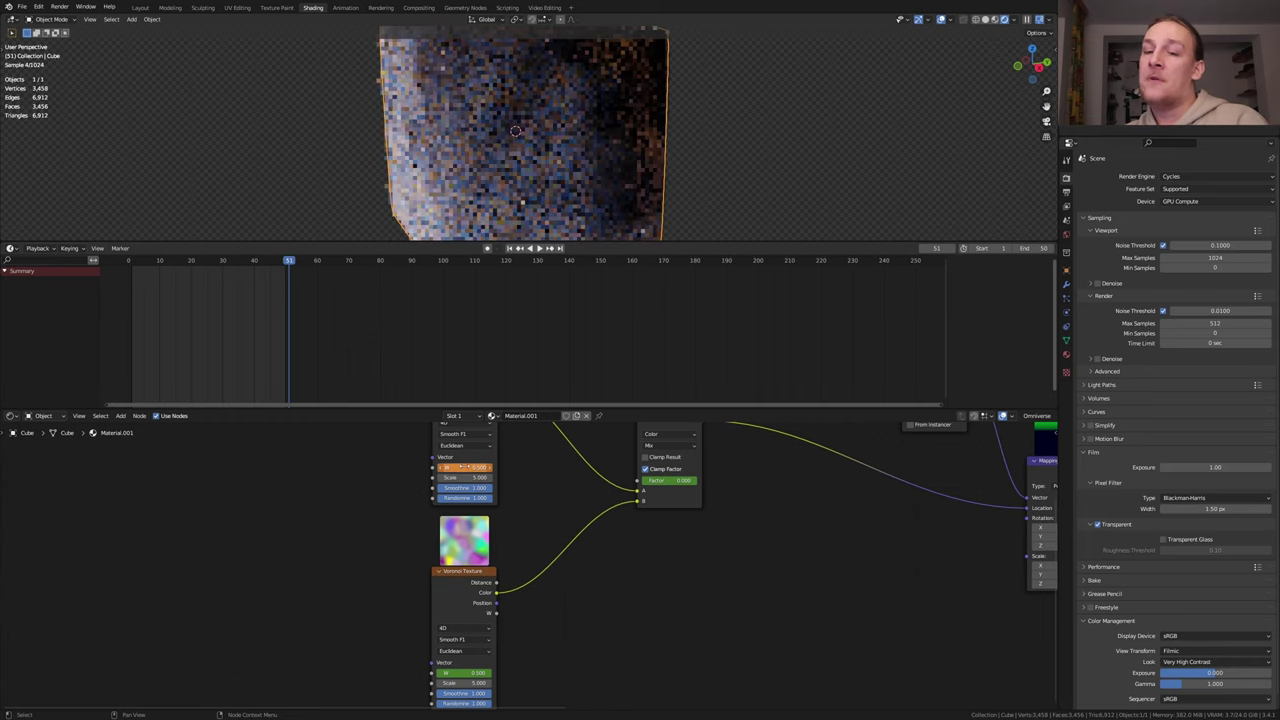
Keyframe the lower Voronoi Texture's W at -0.5 and the Mix node's Factor at 1 on frame 51.
double_click(470, 673)
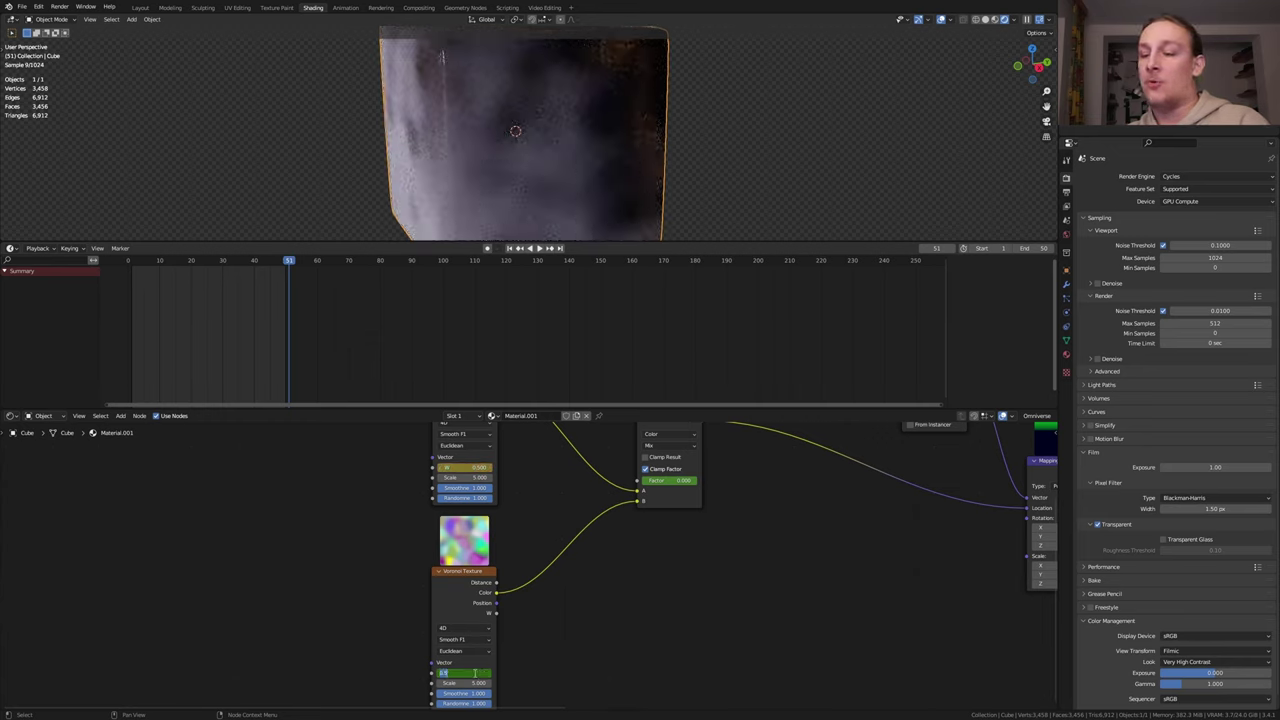
type("-.5")
key("Return")
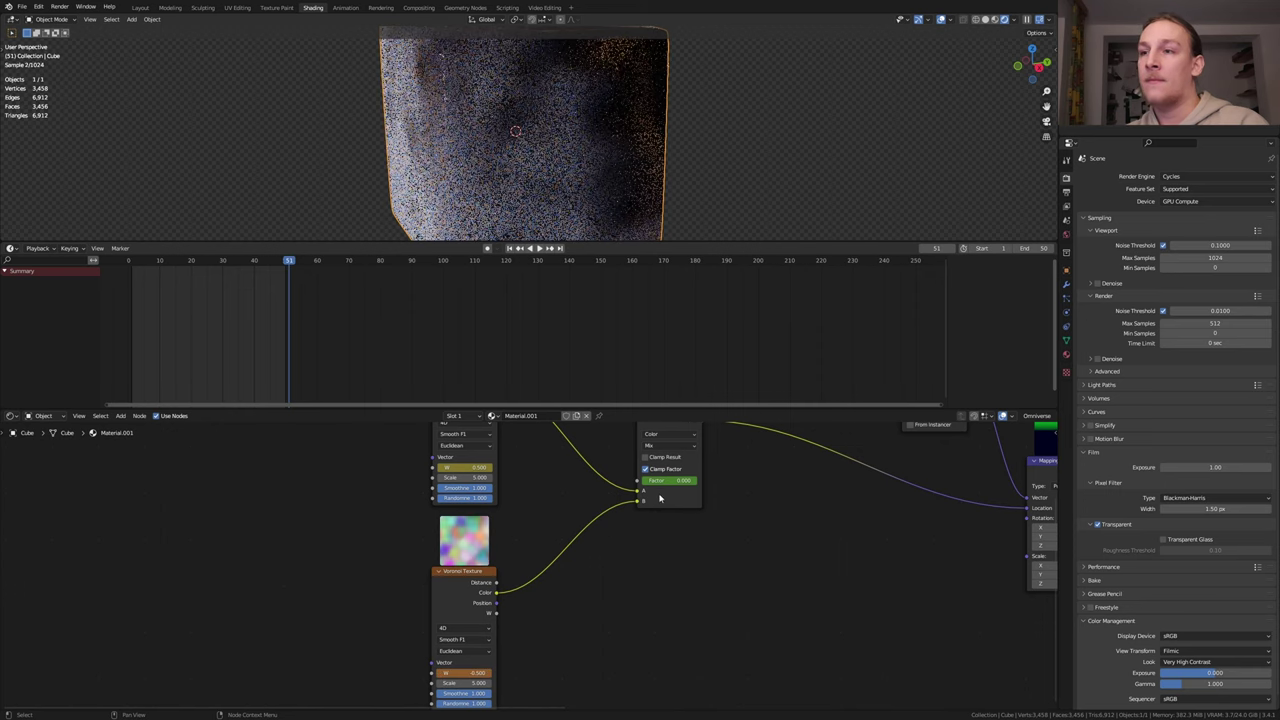
left_click_drag(662, 481, 697, 481)
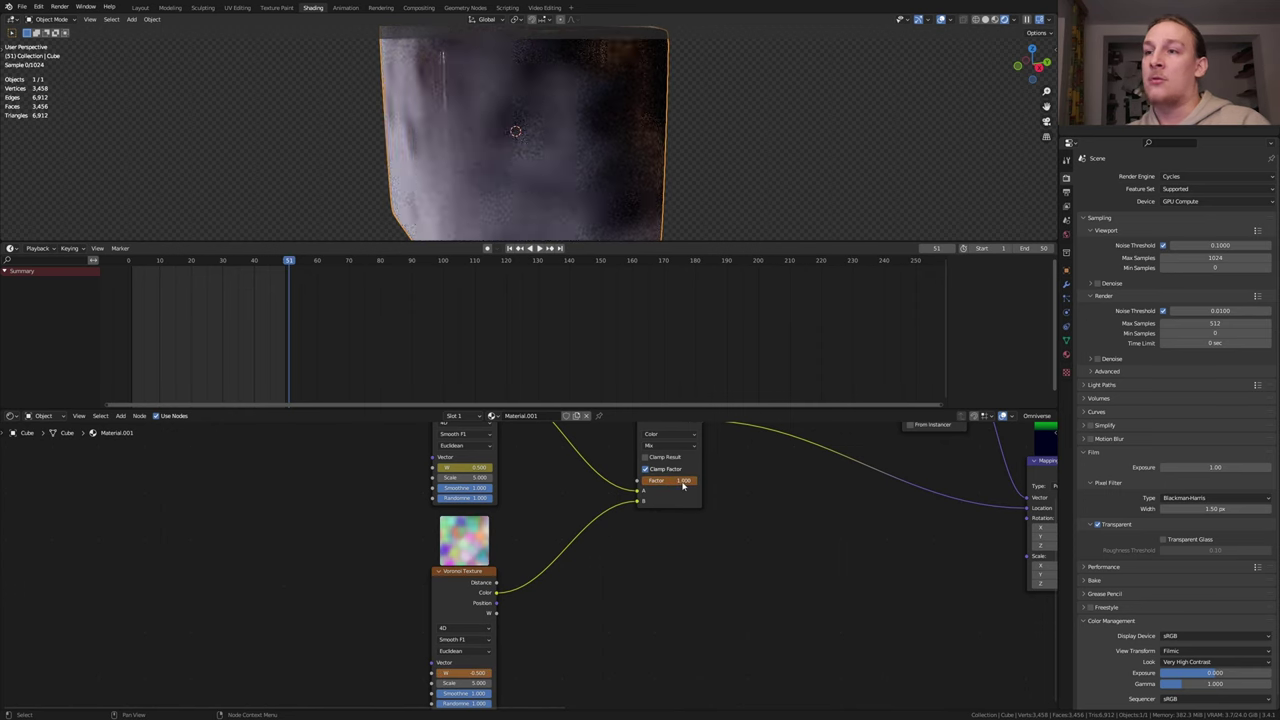
key("i")
key("i")
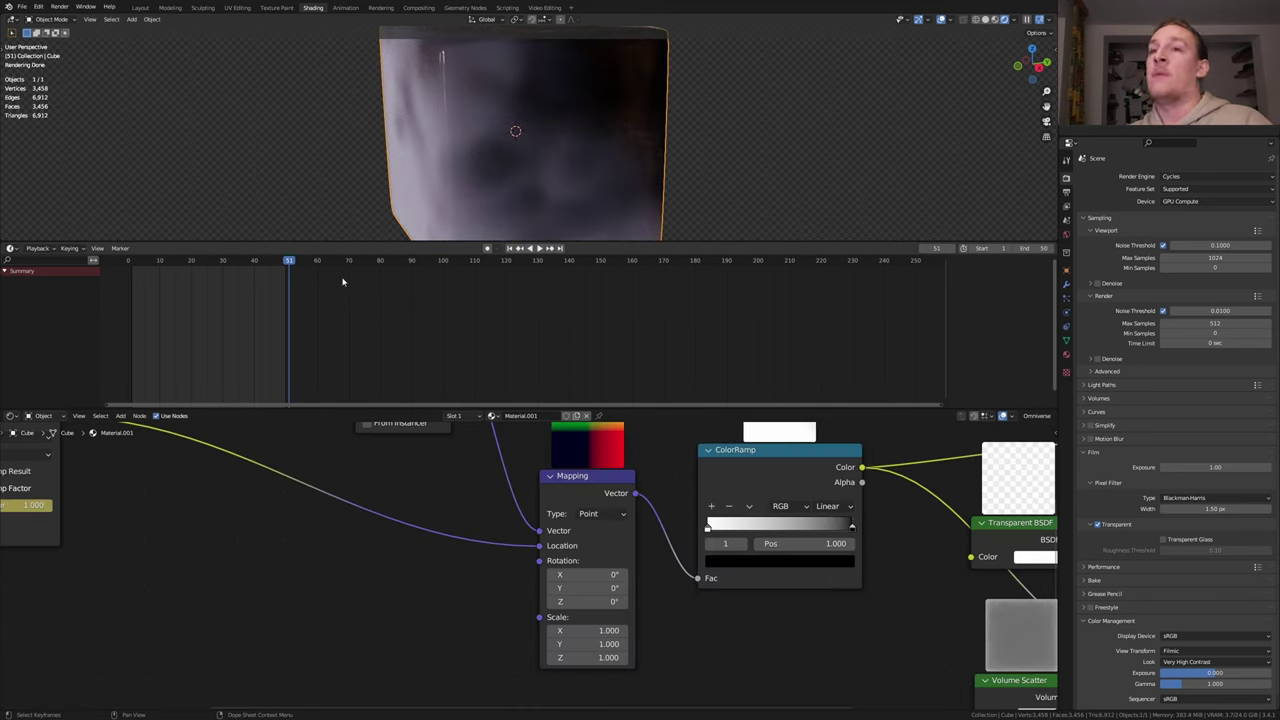
Keyframe the Mapping node's X rotation at 360° on frame 51 and at 0° on frame 1.
left_click(592, 574)
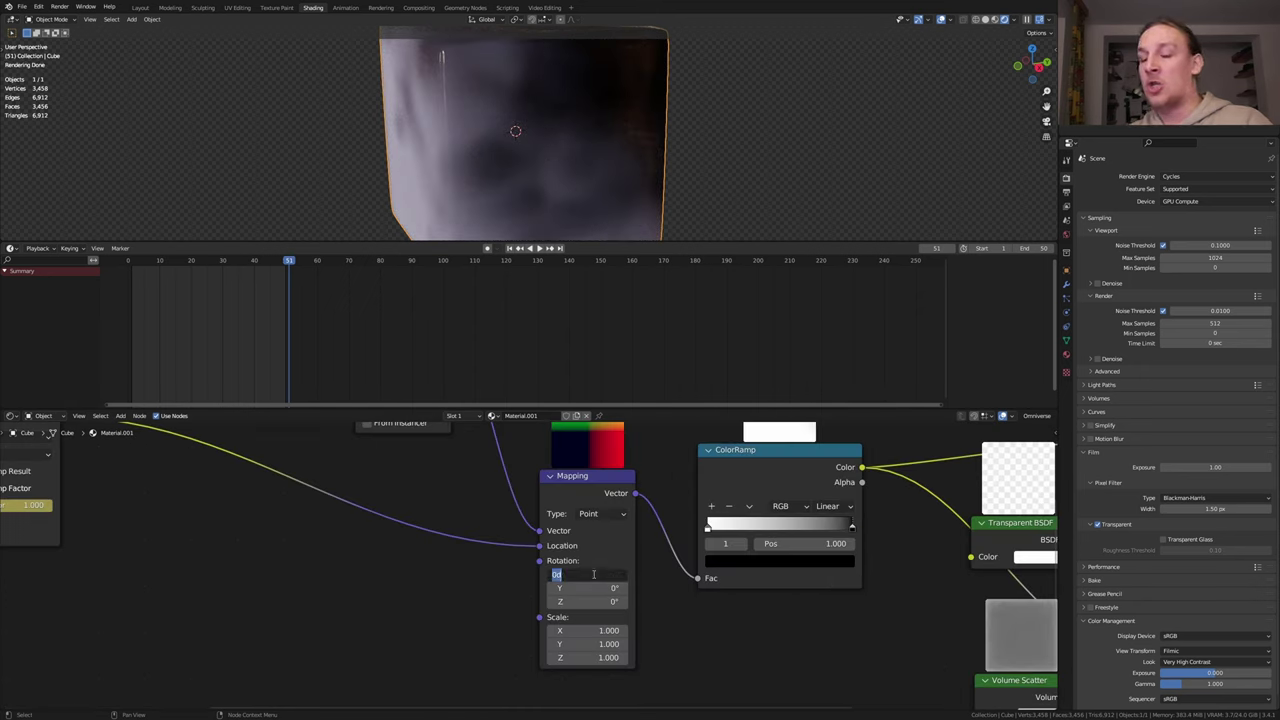
type("360")
key("Return")
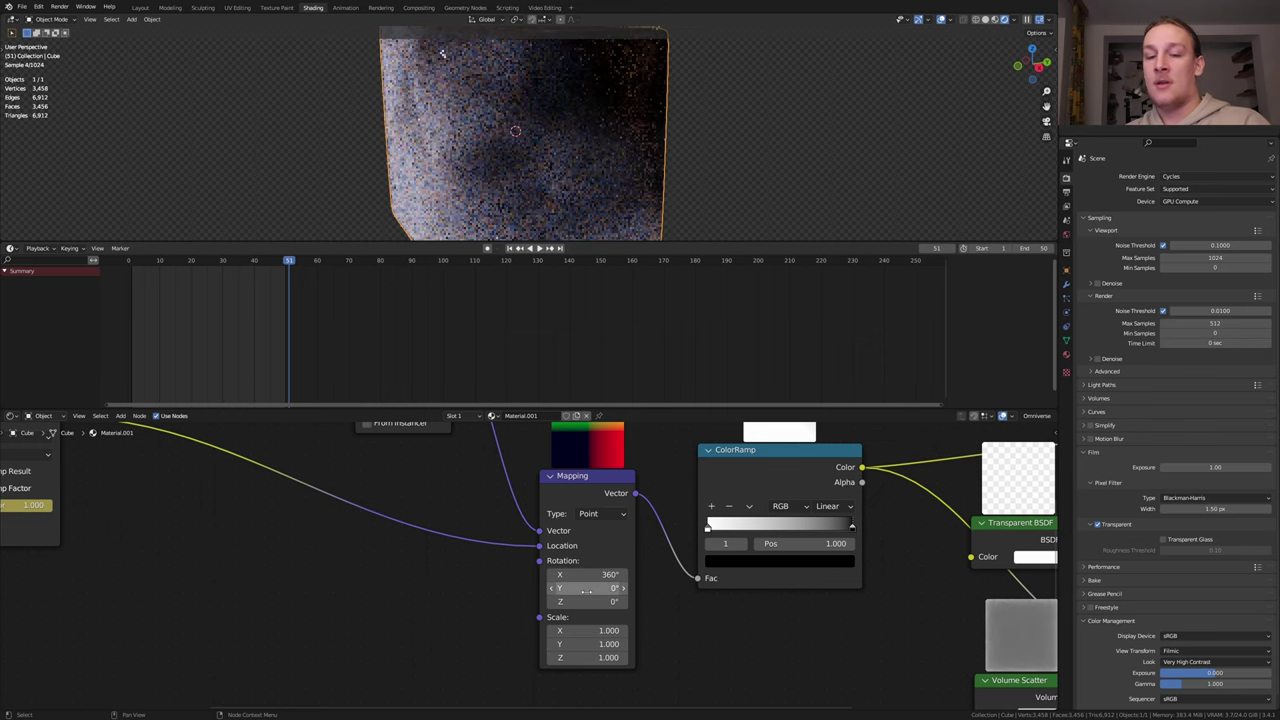
key("i")
left_click(510, 248)
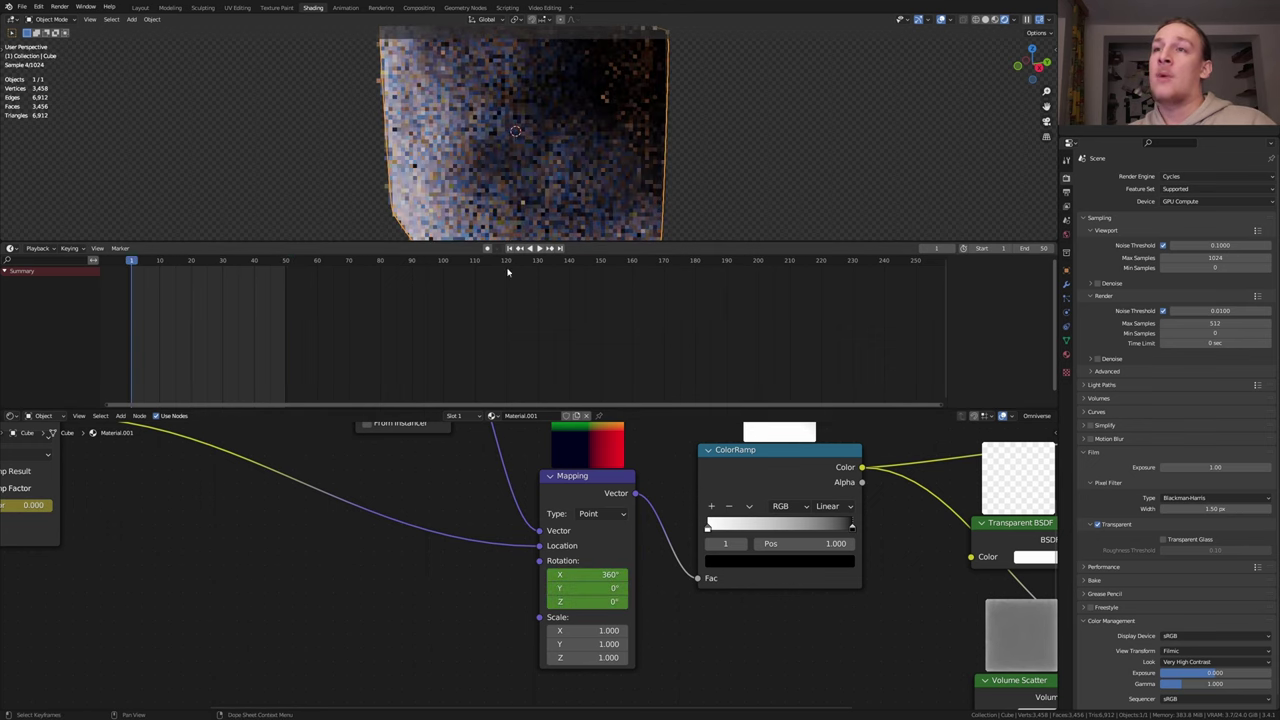
key("BackSpace")
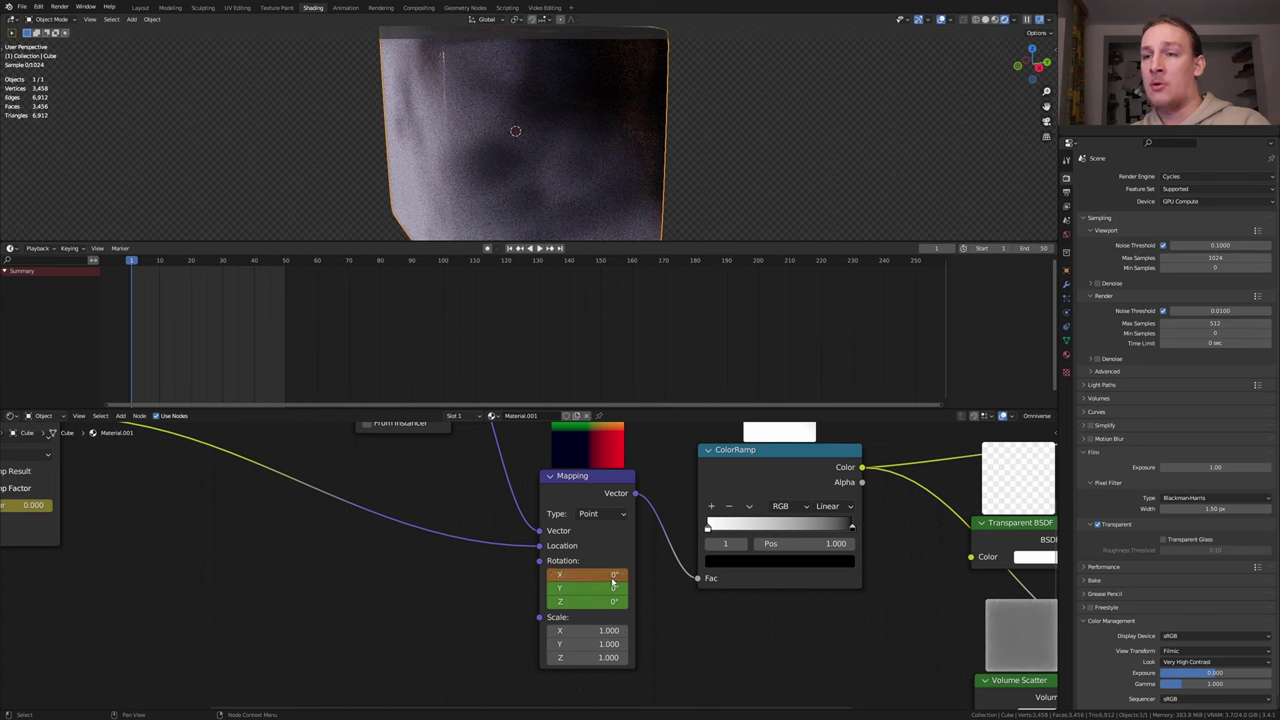
key("i")
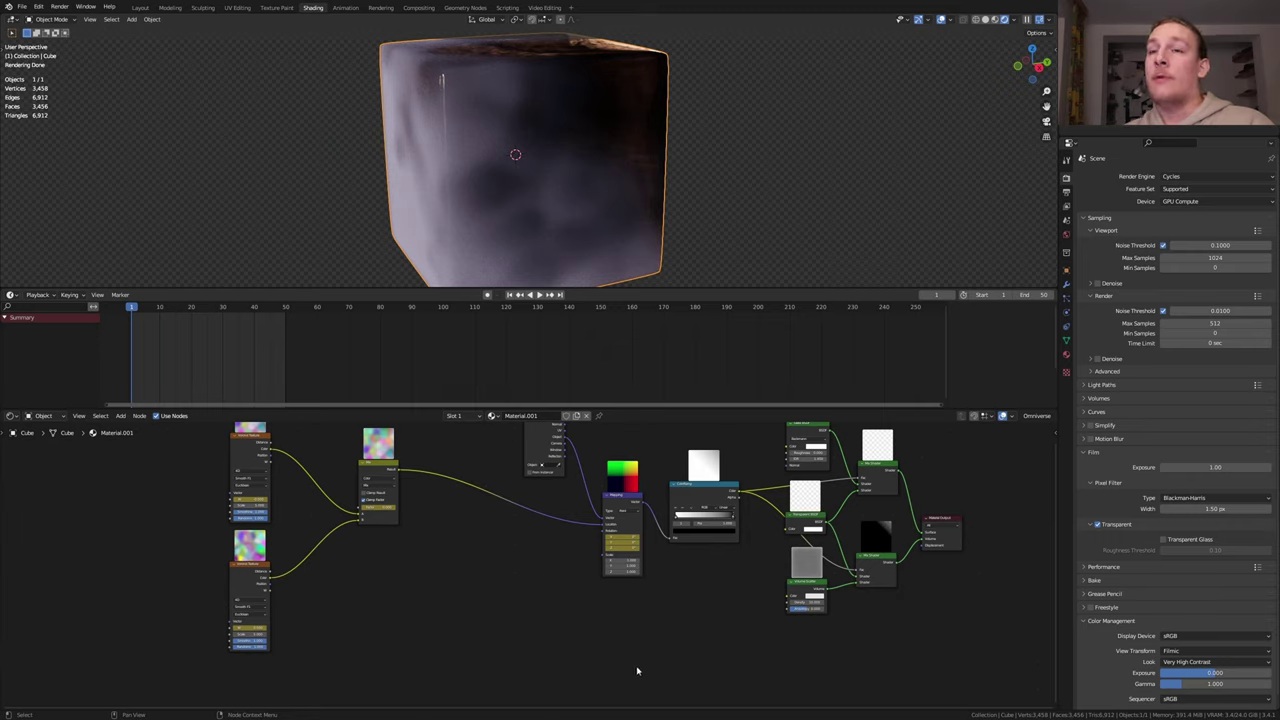
Select the animated nodes and set their keyframes to Linear interpolation.
left_click_drag(636, 670, 224, 468)
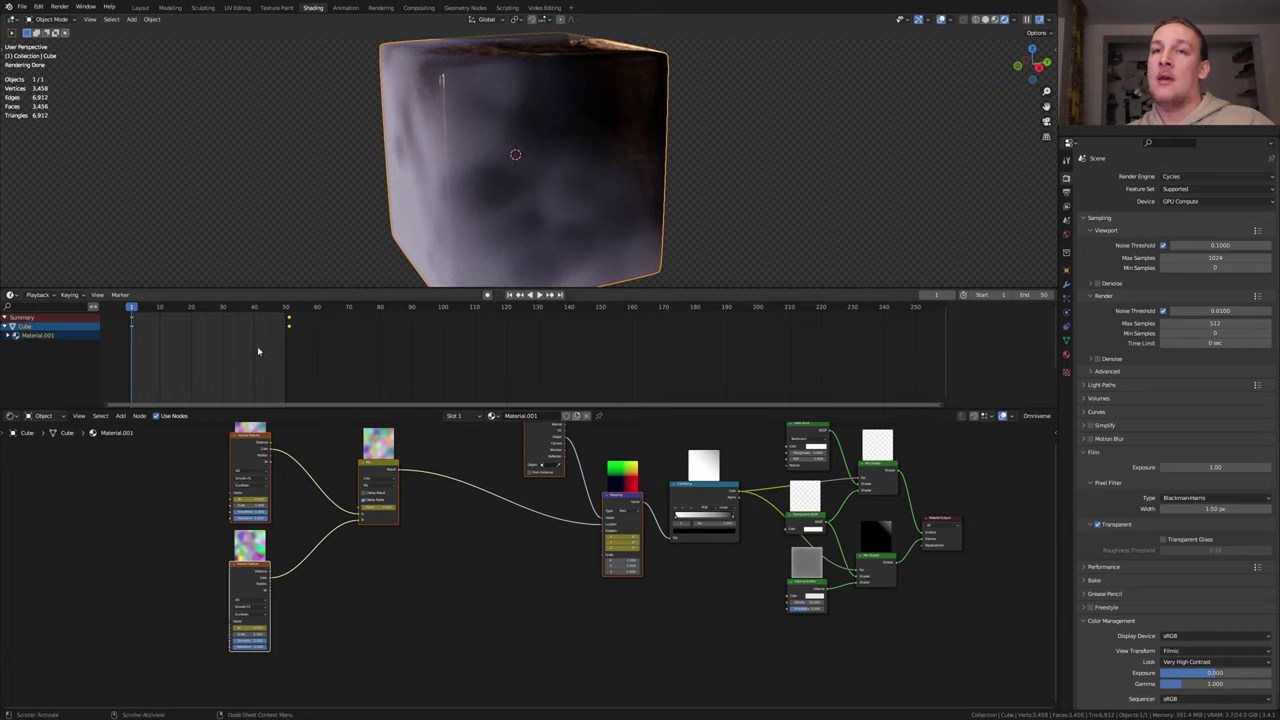
key("t")
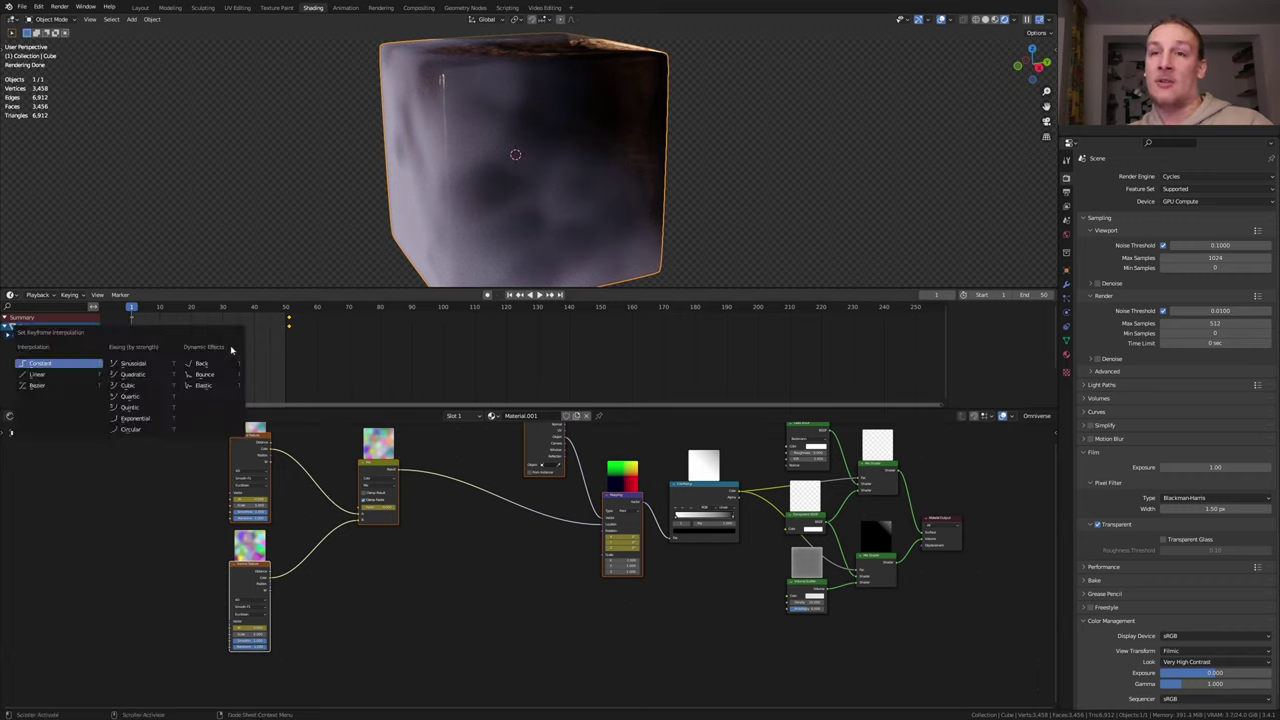
left_click(52, 375)
left_click(719, 589)
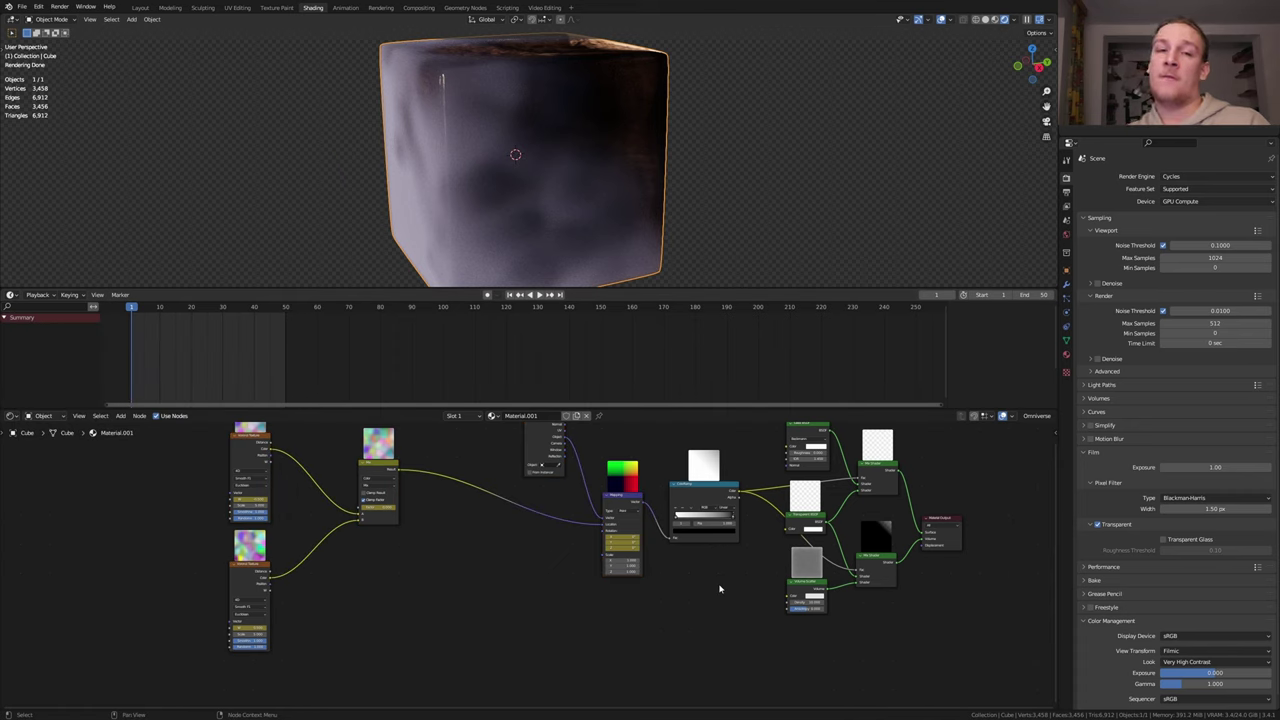
Duplicate the ColorRamp, place the copy between the Mix and Mapping nodes, and connect its Color to the Mapping node's Scale.
scroll(718, 588, "up", 4)
left_click(788, 486)
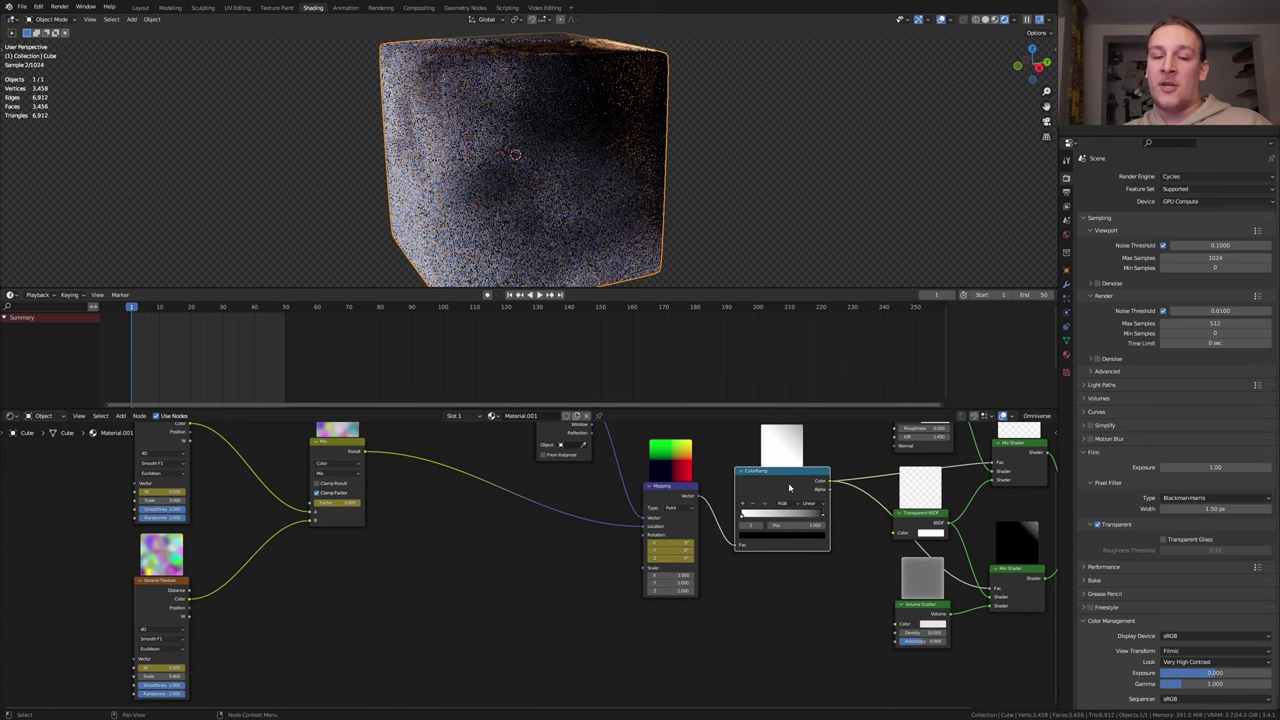
key("shift+d")
left_click(495, 563)
scroll(540, 580, "up", 2)
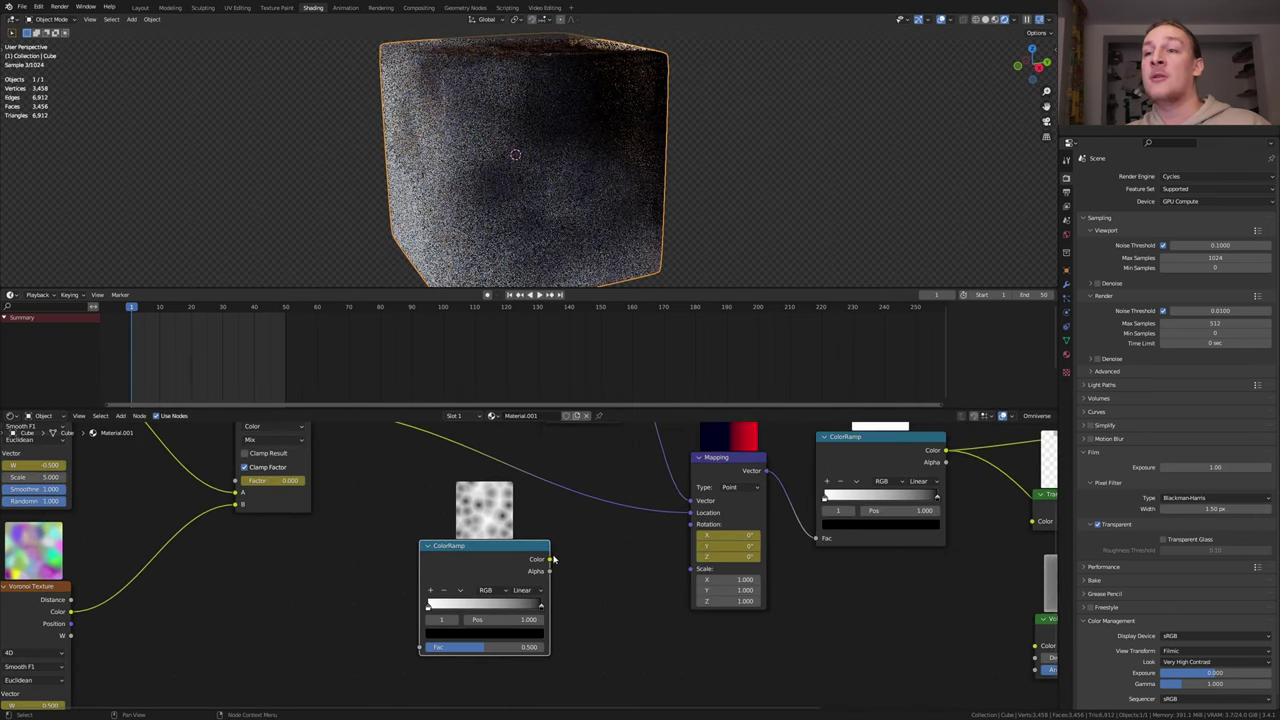
left_click_drag(549, 559, 689, 570)
scroll(504, 604, "down", 2)
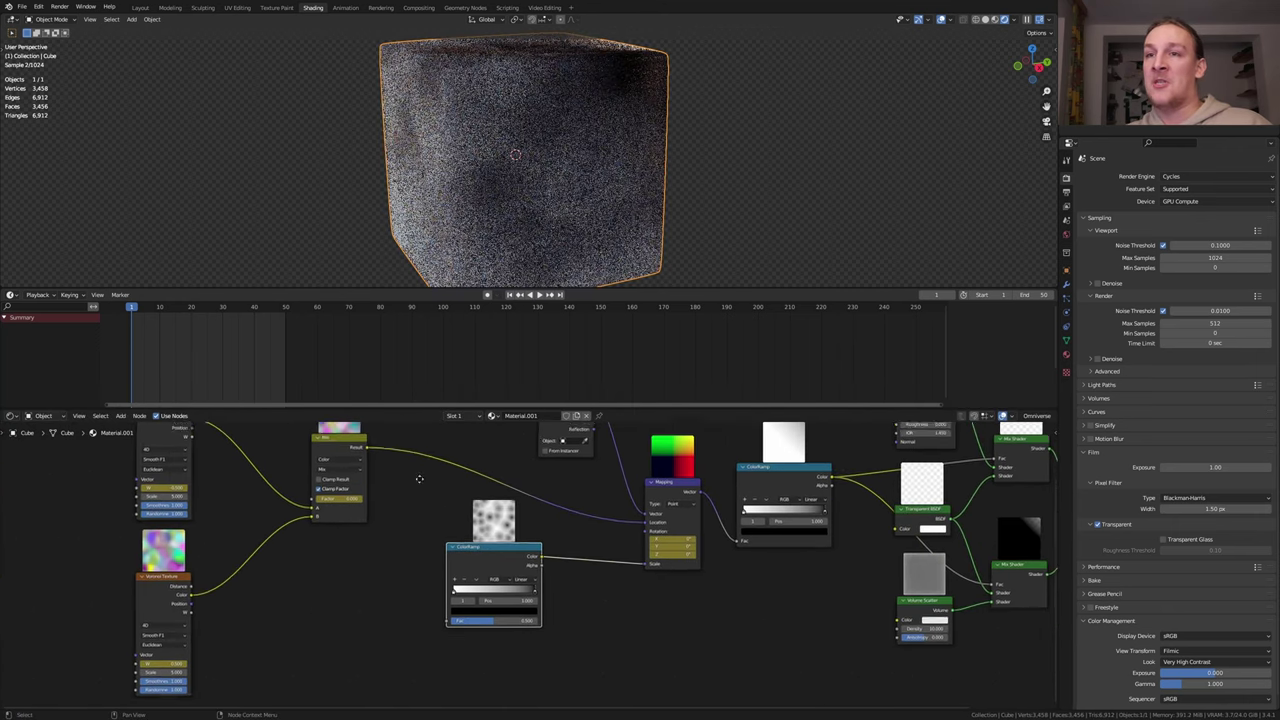
Connect the Mix node's Result to the duplicate ColorRamp's Fac and move its white stop to position 0.860.
left_click_drag(362, 461, 517, 621)
scroll(528, 589, "up", 3)
scroll(500, 618, "up", 2)
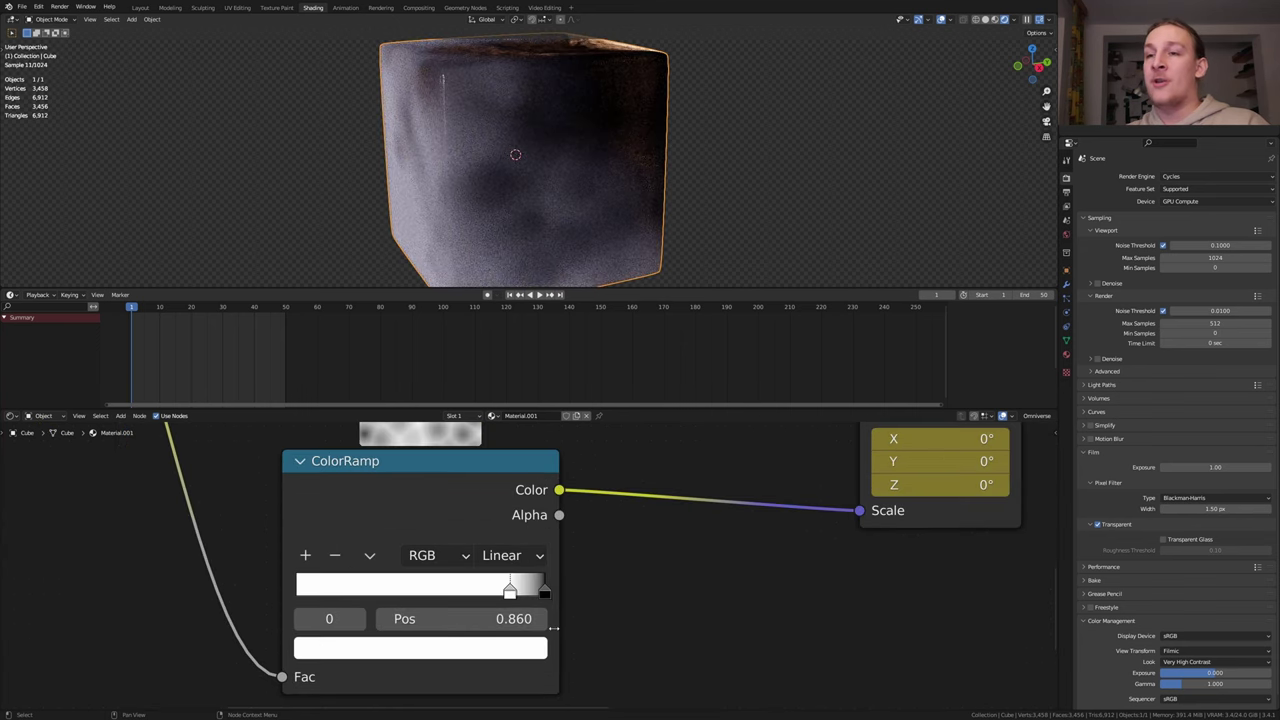
Duplicate the ColorRamp fed by the Mapping node, keeping its input link, and place the copy below the original.
scroll(500, 600, "down", 5)
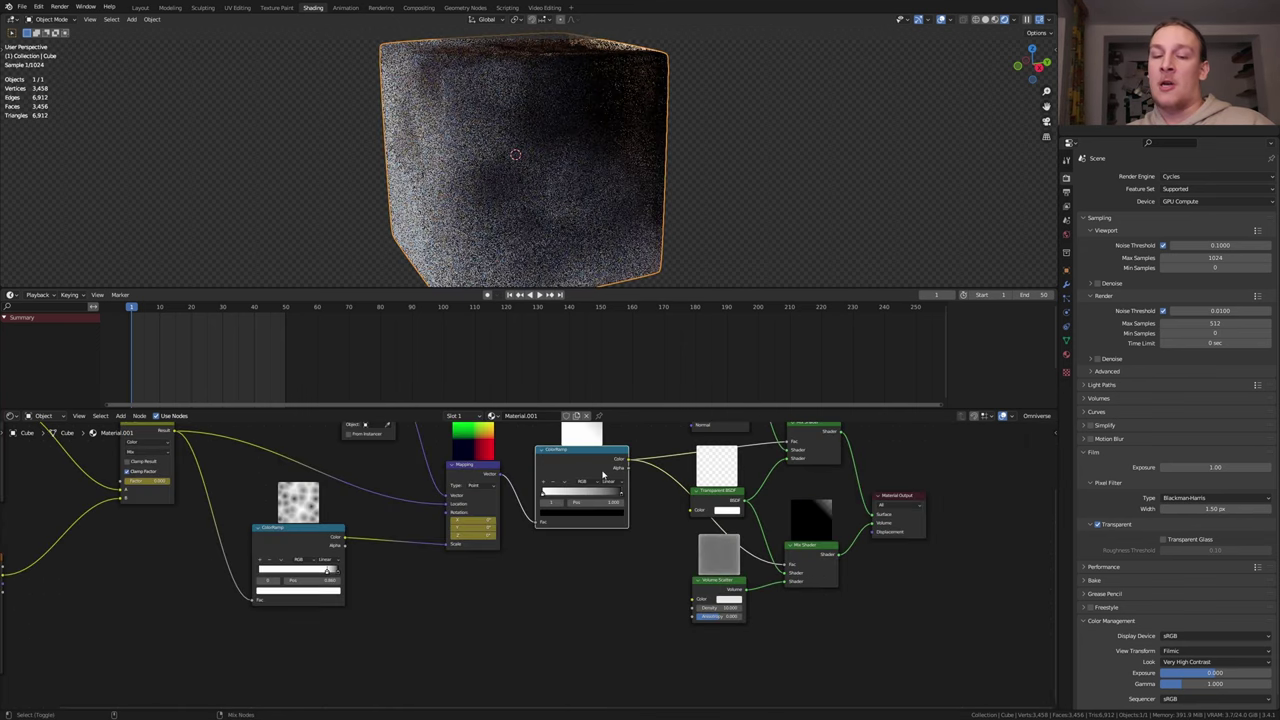
key("ctrl+shift+d")
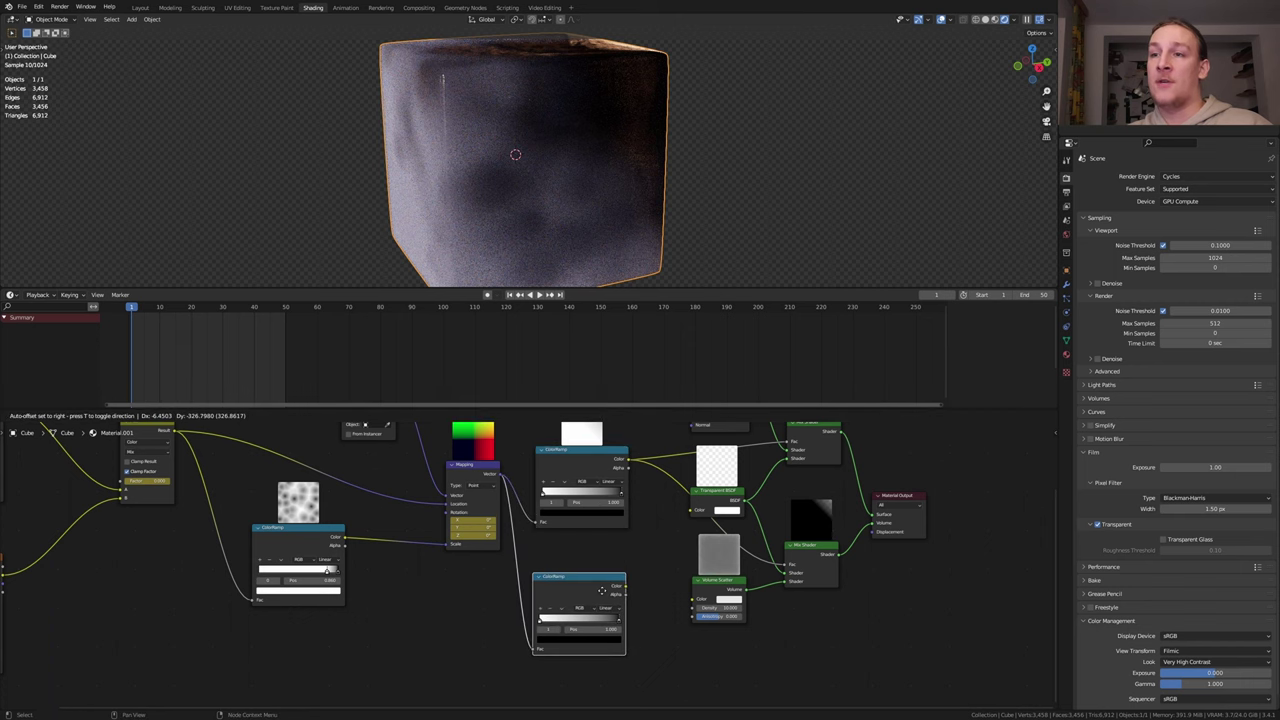
left_click(534, 571)
Make Volume Scatter the Material Output's only input, through Volume, and connect the new lower ColorRamp's Color to Volume Scatter's Color.
middle_click_drag(726, 592, 888, 461, "ctrl")
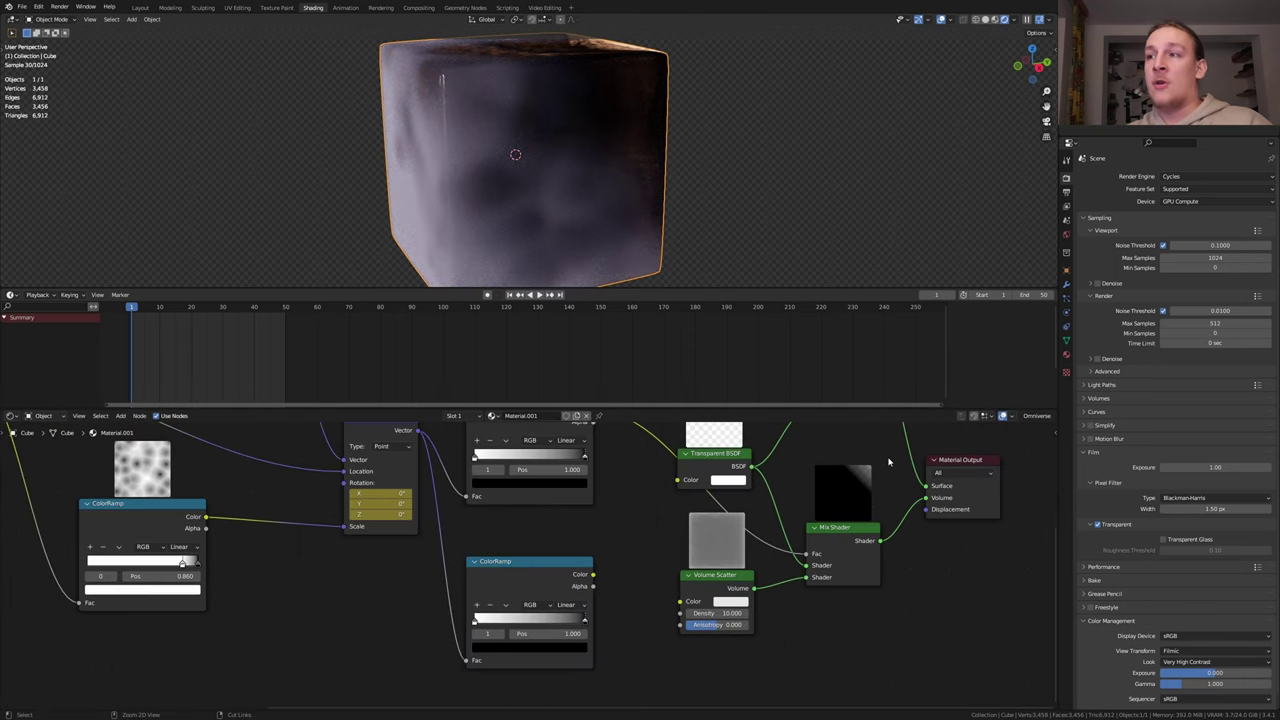
right_click_drag(931, 442, 943, 438, "ctrl")
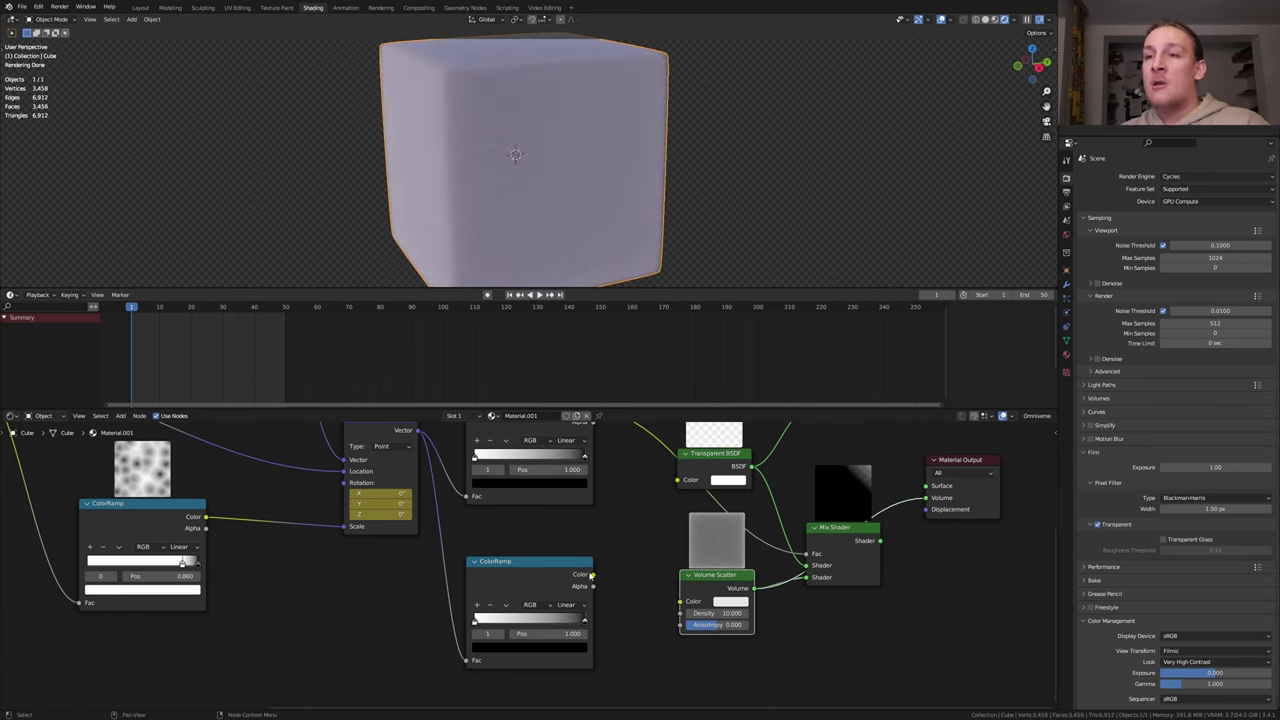
left_click_drag(593, 574, 680, 601)
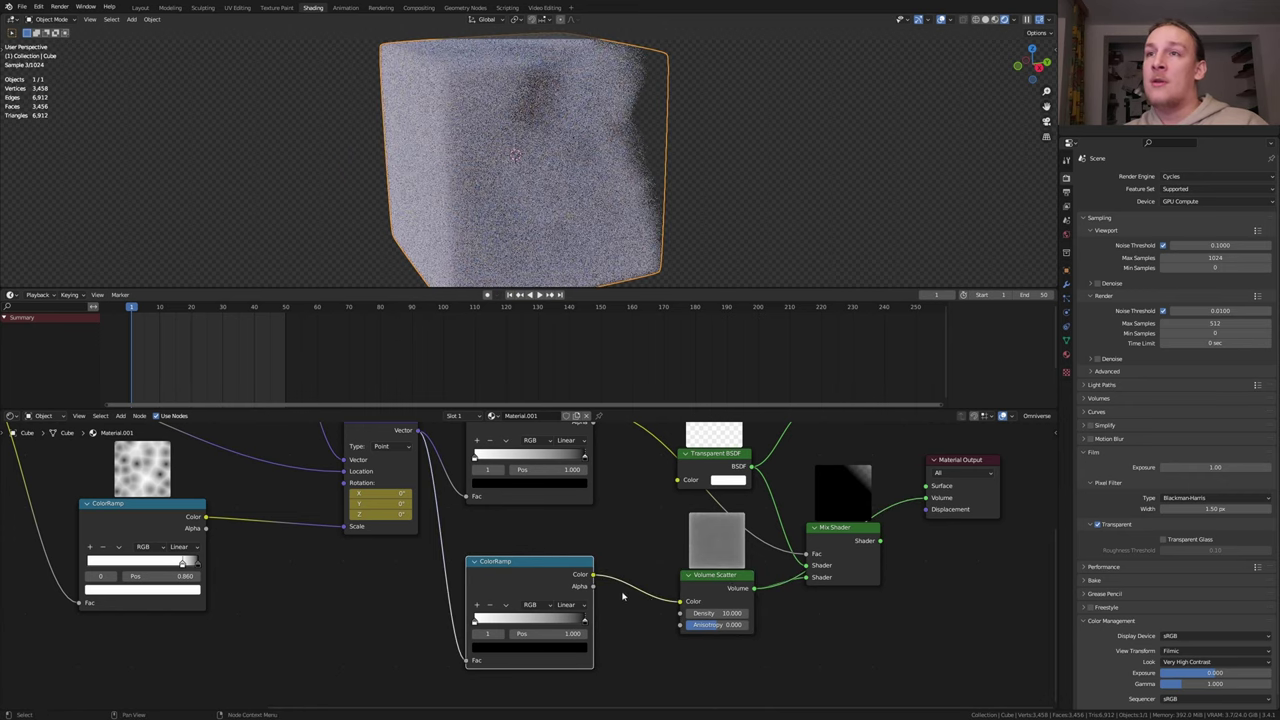
Flip the ColorRamp feeding Volume Scatter so it runs from black to white, with its black stop at position 0.
scroll(512, 645, "up", 2)
left_click(506, 598)
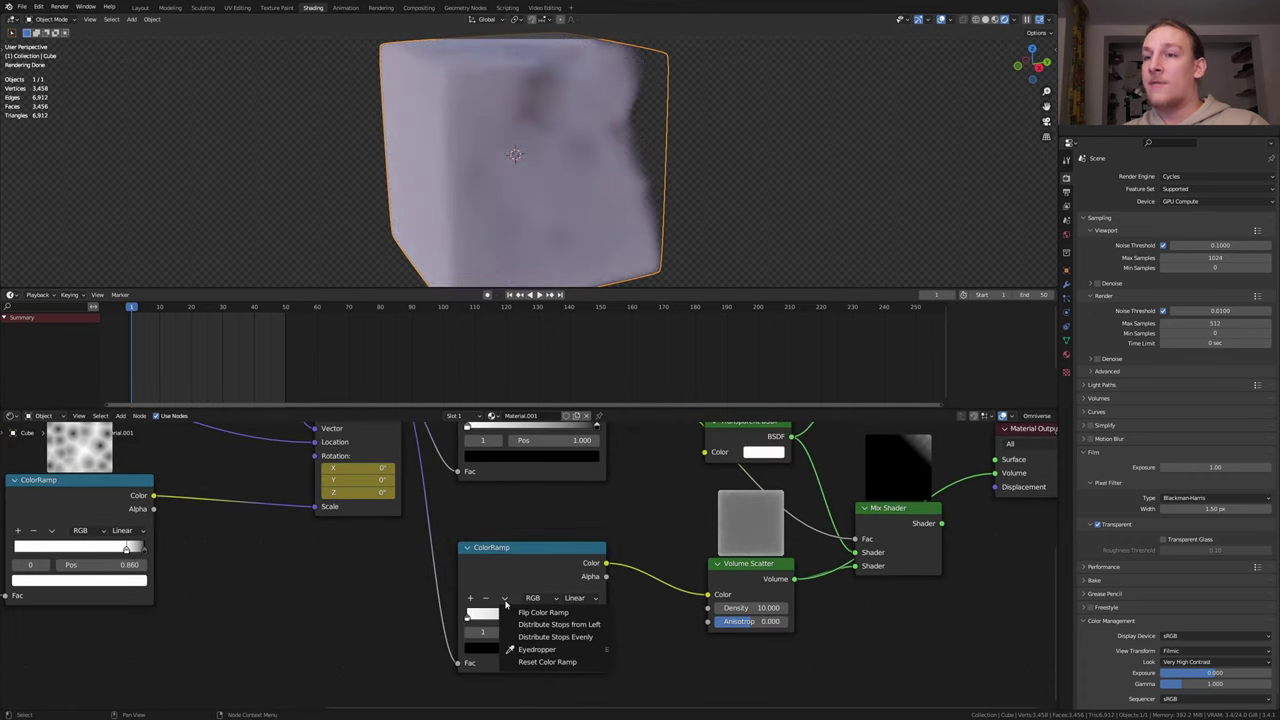
left_click(516, 609)
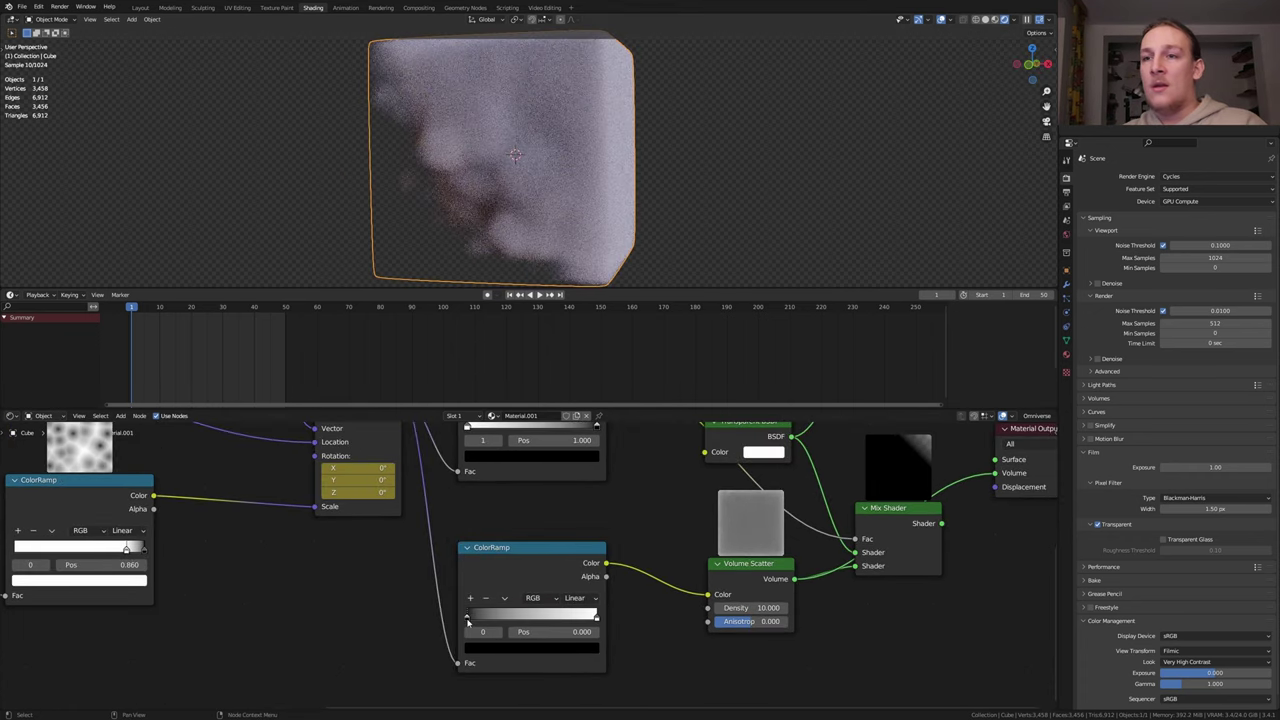
left_click_drag(470, 618, 432, 634)
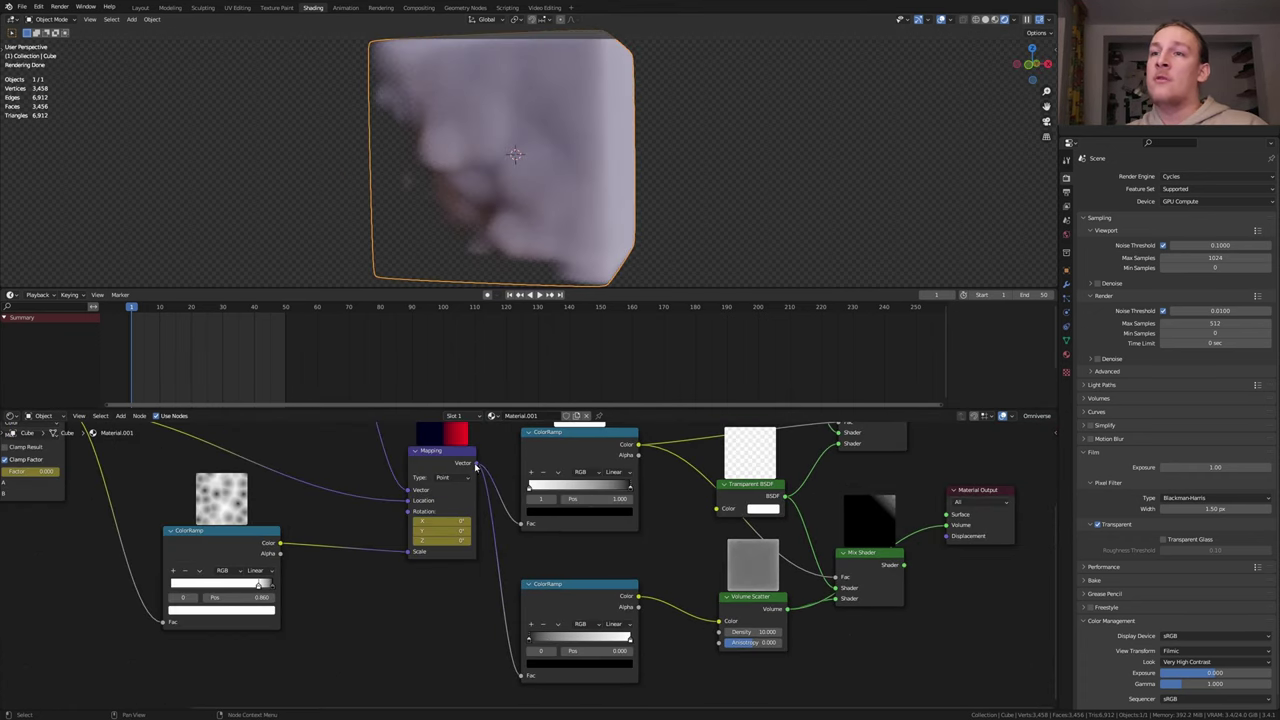
Try the Mapping node's Vector directly as Volume Scatter's Color and undo the connection.
left_click_drag(476, 464, 719, 621)
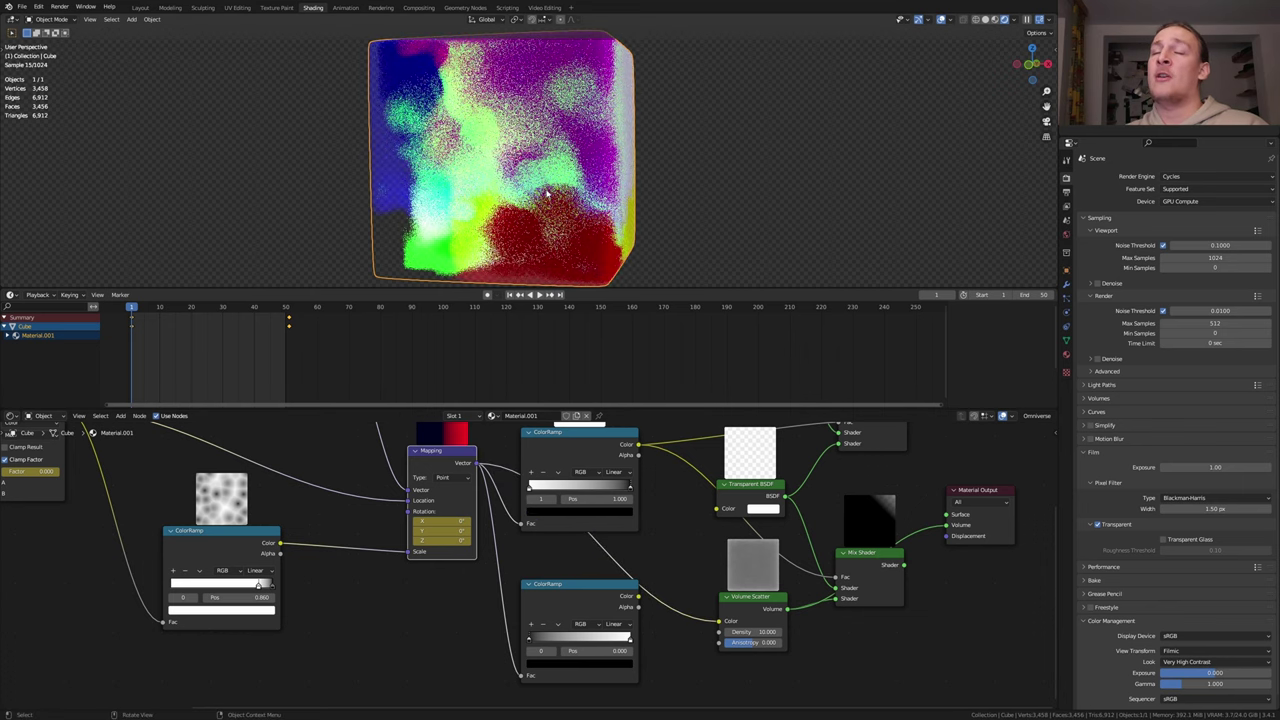
key("ctrl+z")
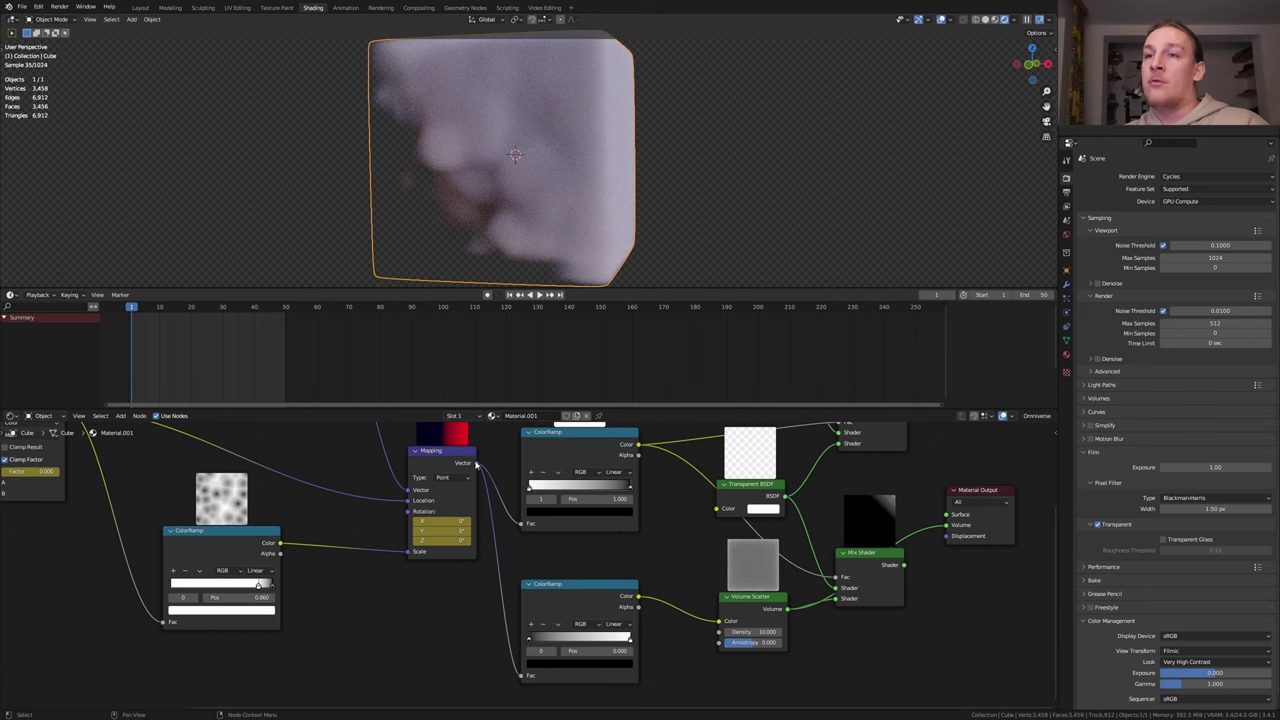
Connect the two Mix Shaders to the Material Output's Surface and Volume, and save the file.
left_click_drag(476, 464, 724, 622)
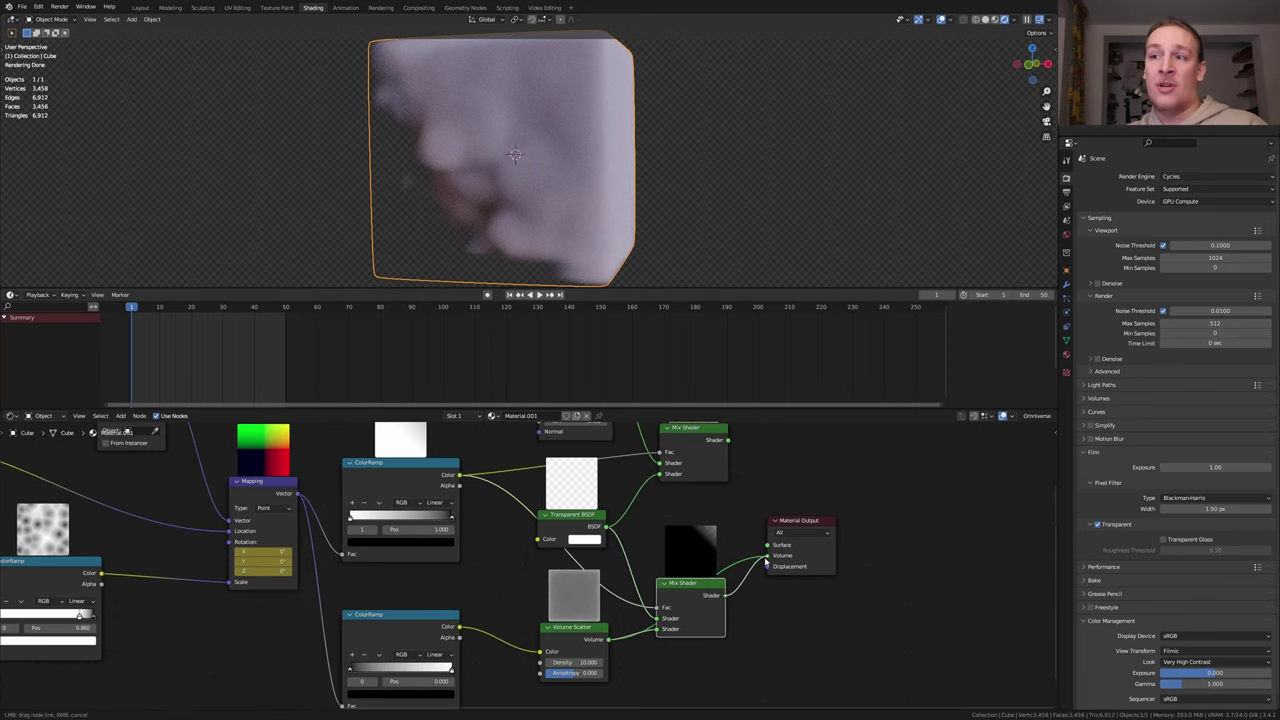
key("ctrl+s")
Add a Displacement node below the lower Mix Shader and connect it to the Material Output's Displacement.
key("shift+a")
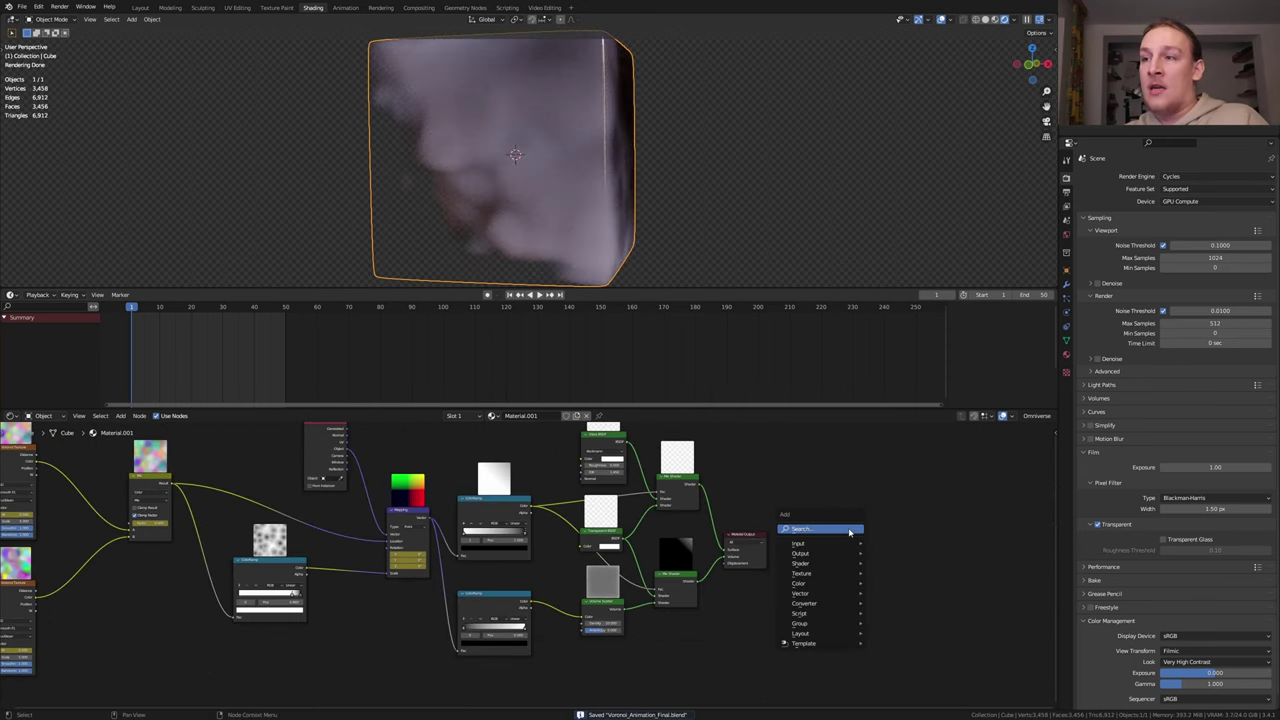
type("d")
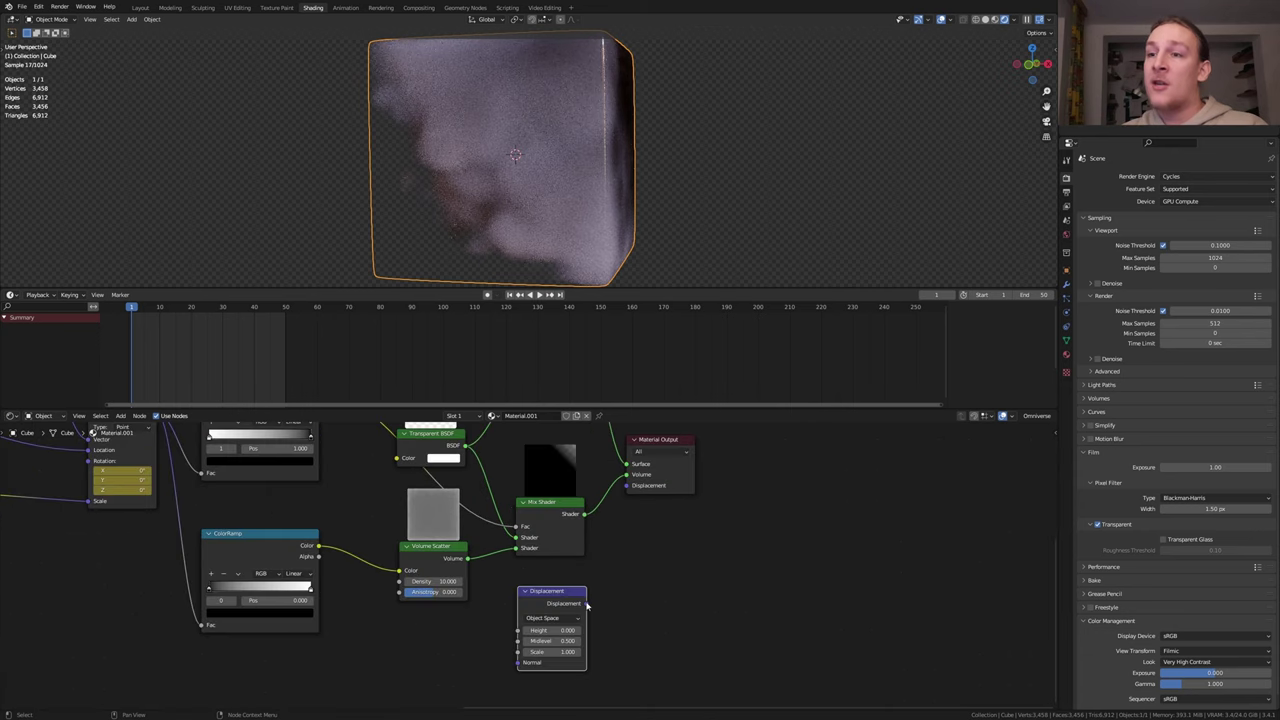
left_click_drag(585, 603, 627, 486)
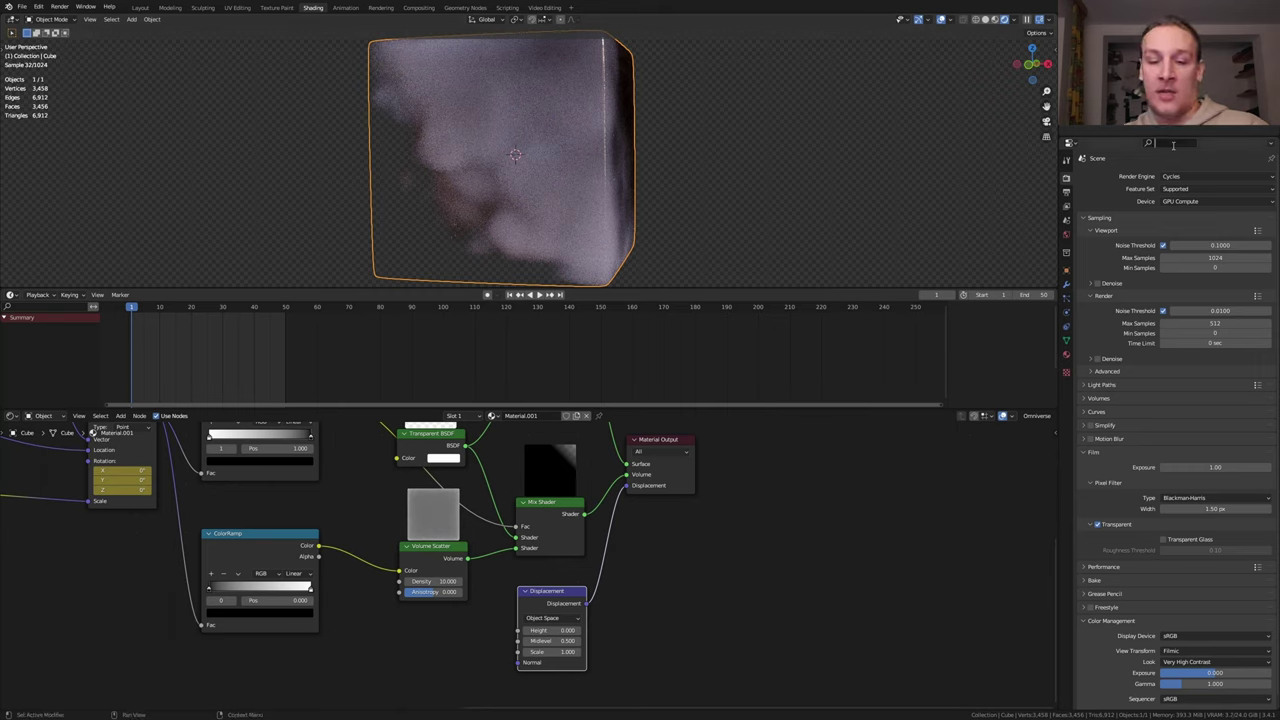
Find the displacement method in the cube's material settings and set it to Displacement and Bump.
type("dis")
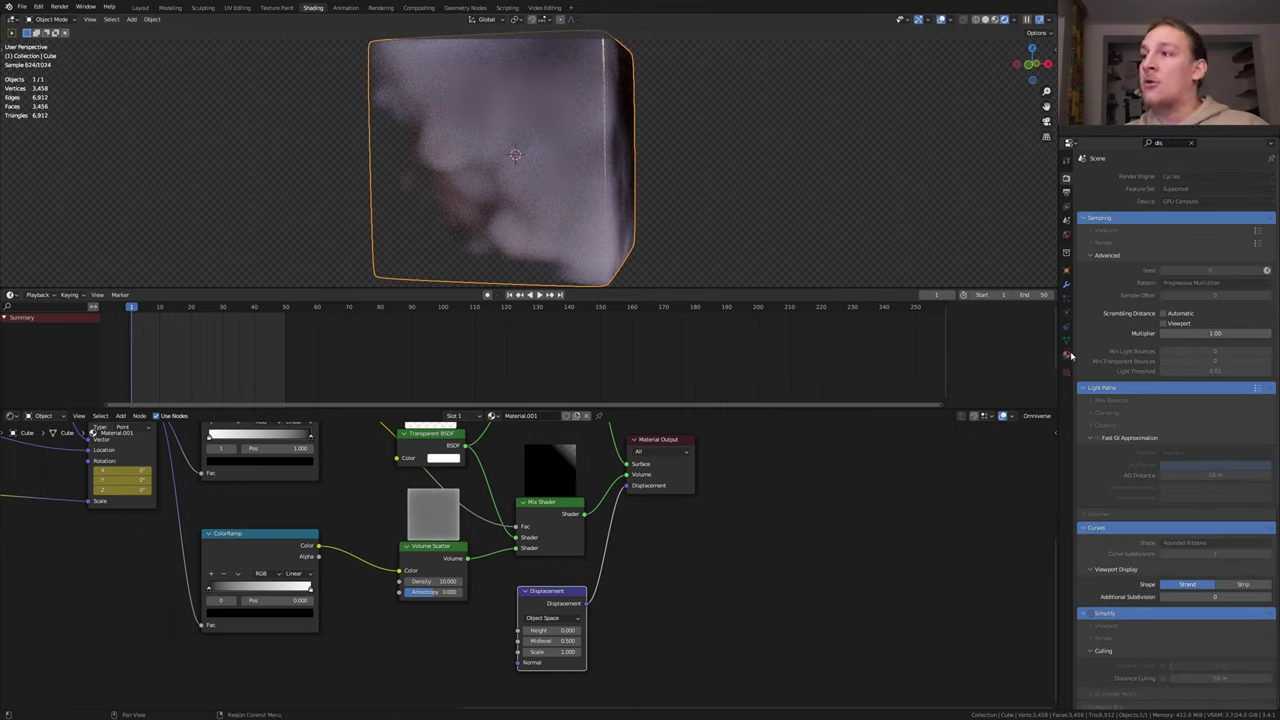
left_click(1067, 355)
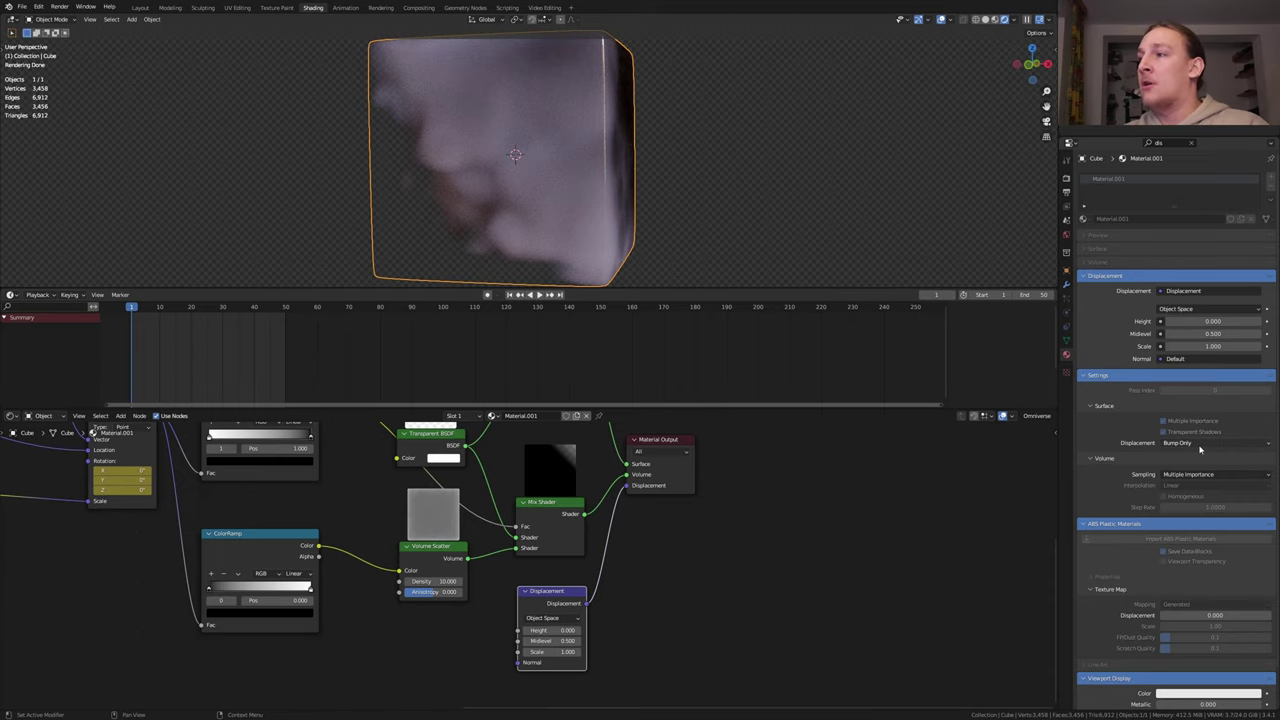
left_click(1189, 446)
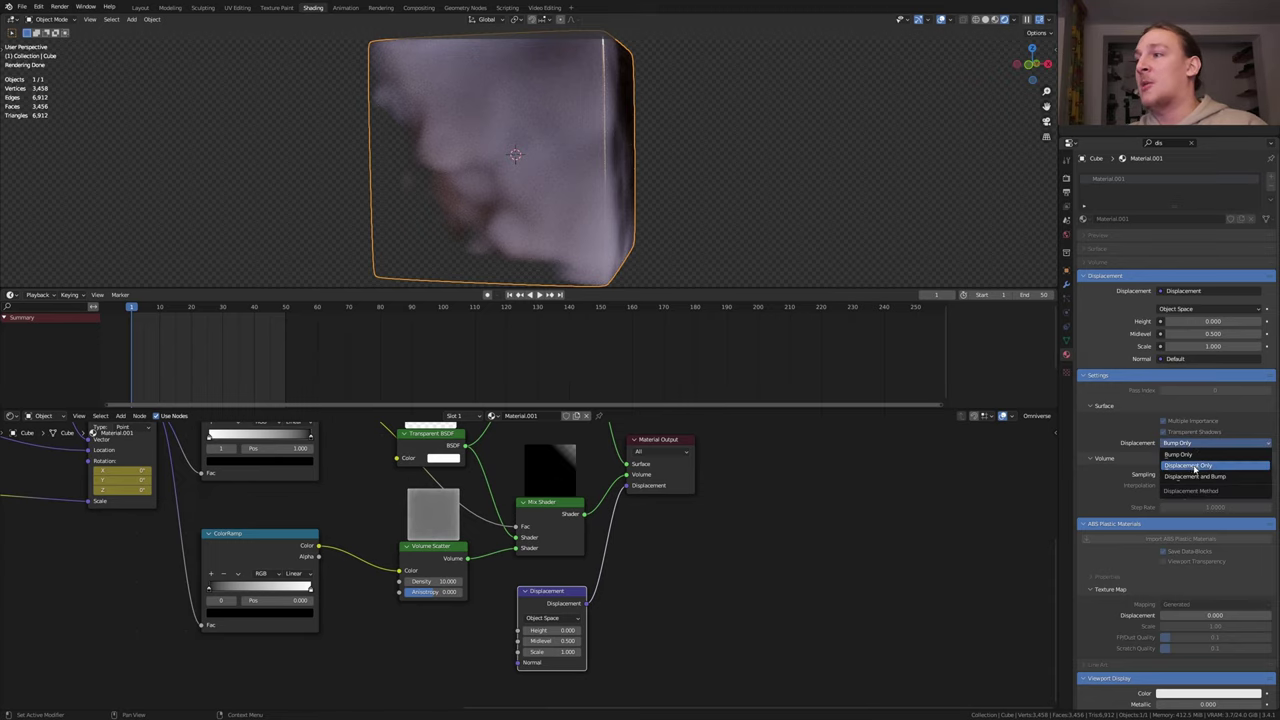
left_click(1204, 479)
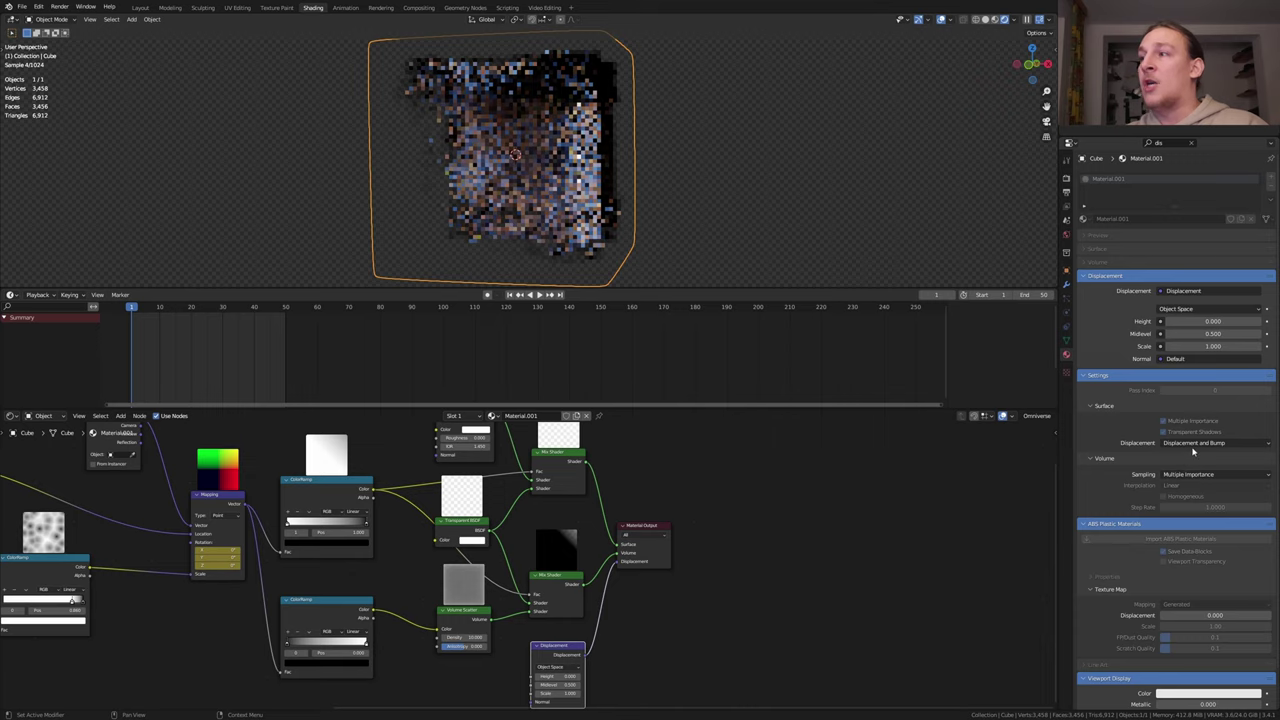
left_click(1189, 445)
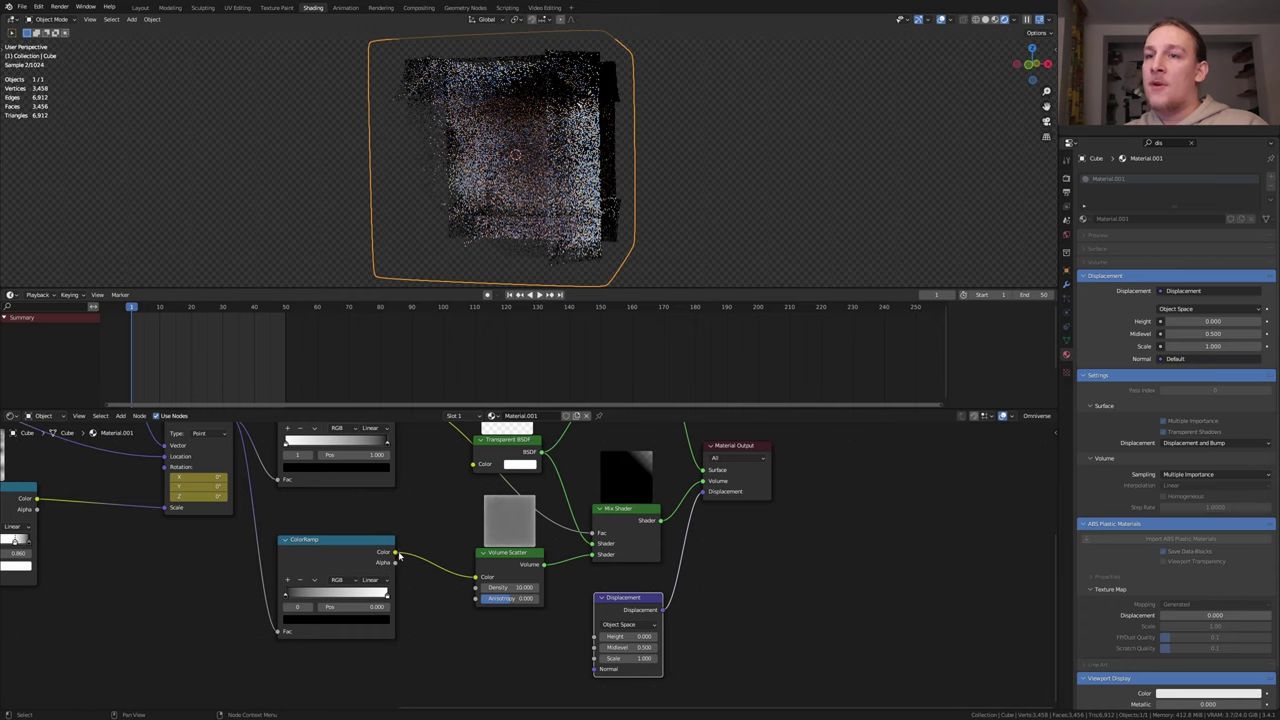
Drive the Displacement node's Scale with the lower ColorRamp's Color and set its Midlevel to 0.1 and Height to 0.7.
left_click_drag(395, 553, 630, 650)
left_click(630, 647)
type(".1")
key("Return")
left_click(629, 636)
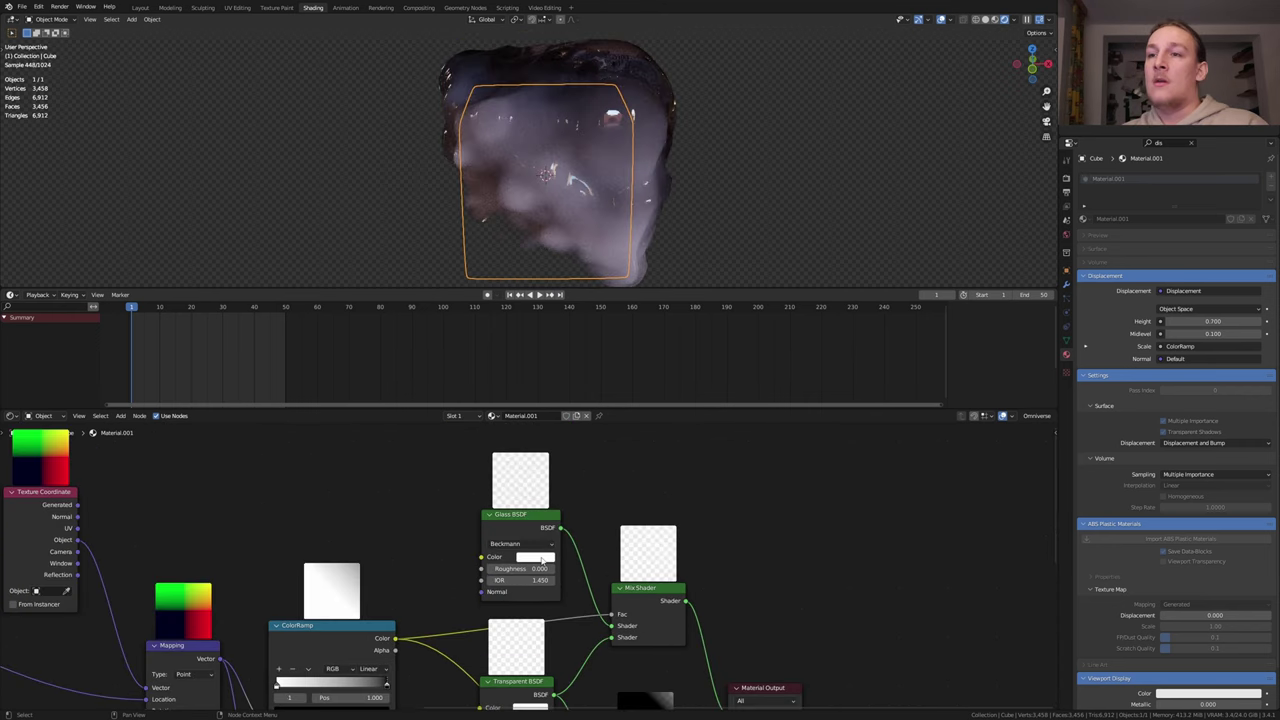
Change the Glass BSDF's color to red.
left_click(540, 556)
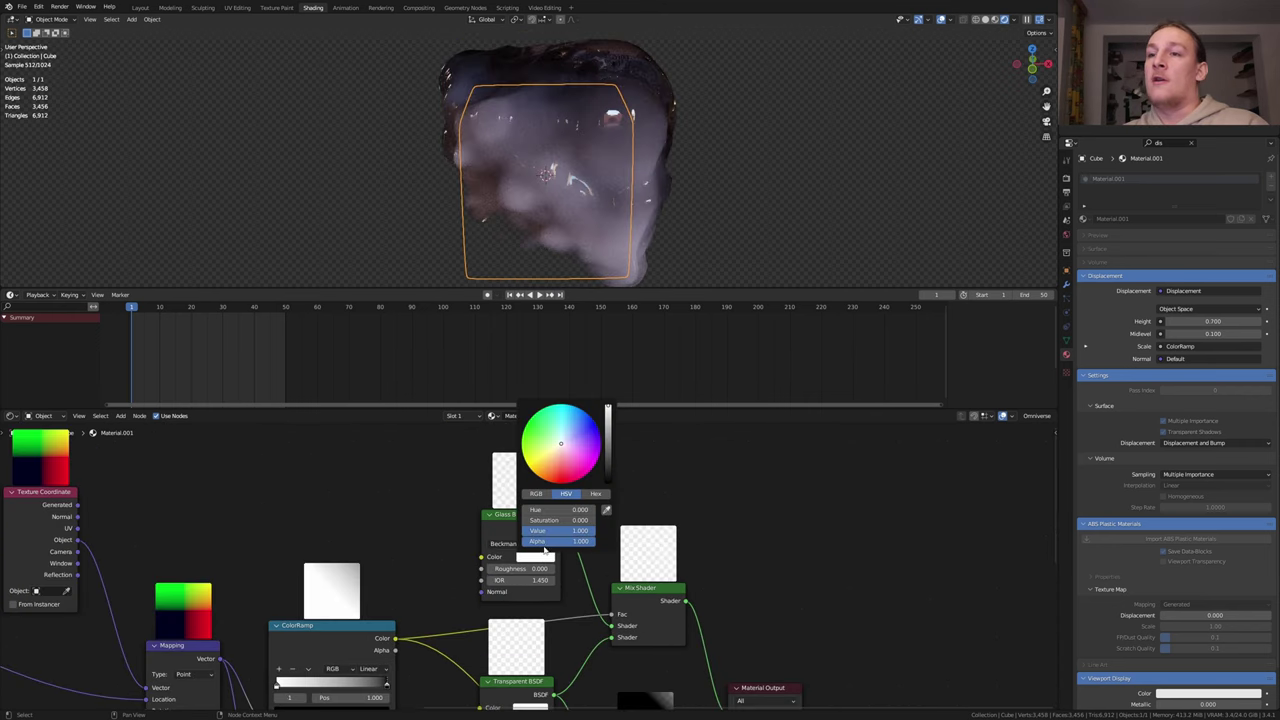
left_click_drag(554, 456, 559, 481)
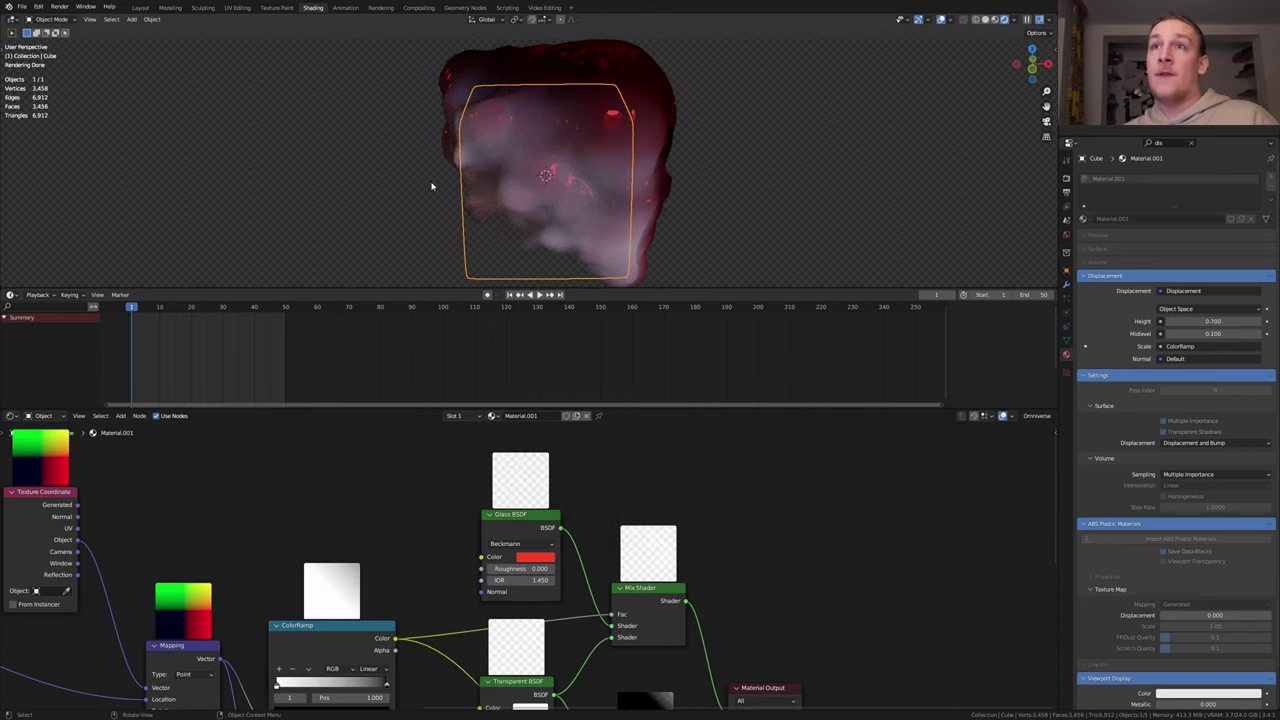
In the compositing node tree, insert a Glare node between Denoise and Composite.
left_click(412, 7)
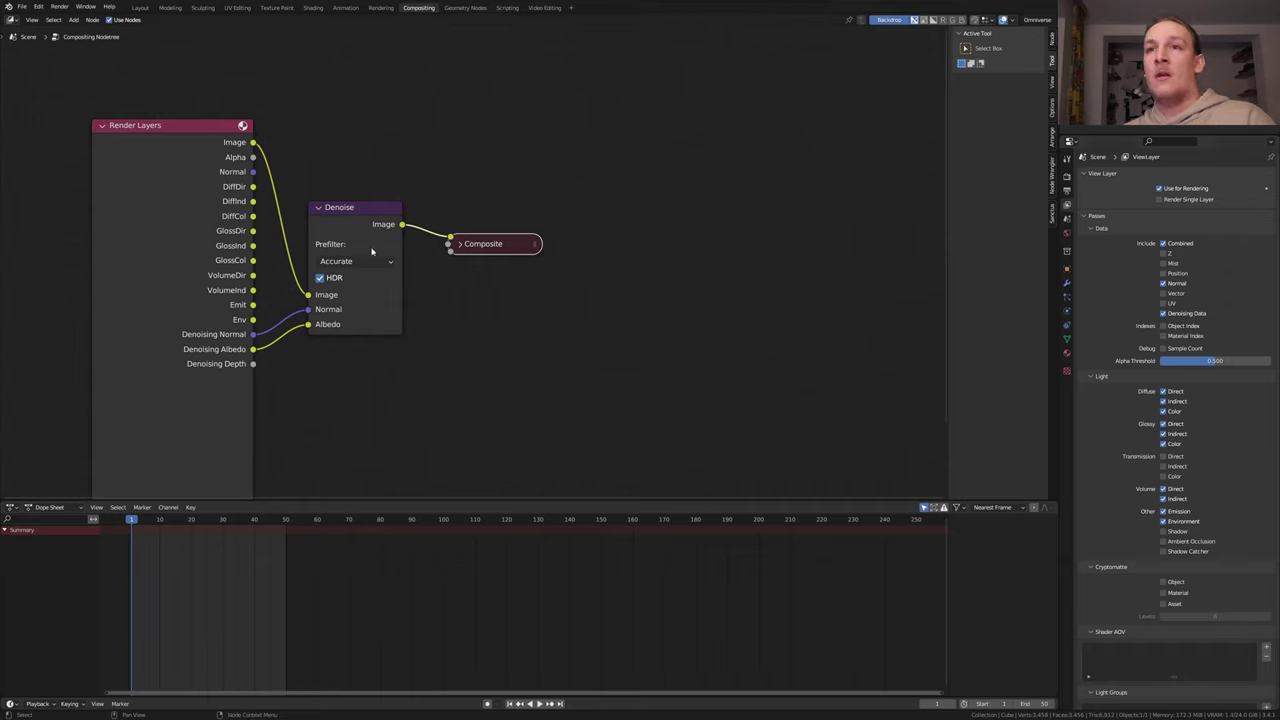
middle_click_drag(375, 255, 349, 314)
key("shift+a")
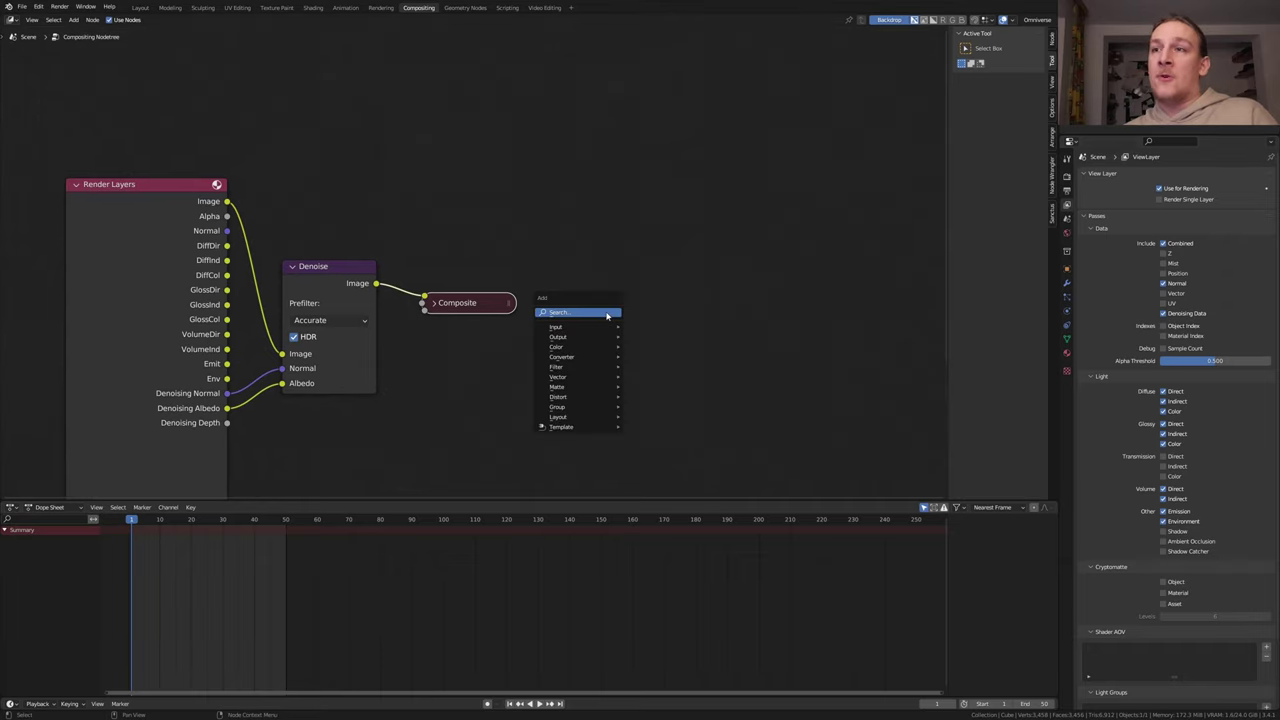
left_click(606, 315)
type("g")
Set the Glare node to Fog Glow with High quality and a Size of 9.
left_click(491, 276)
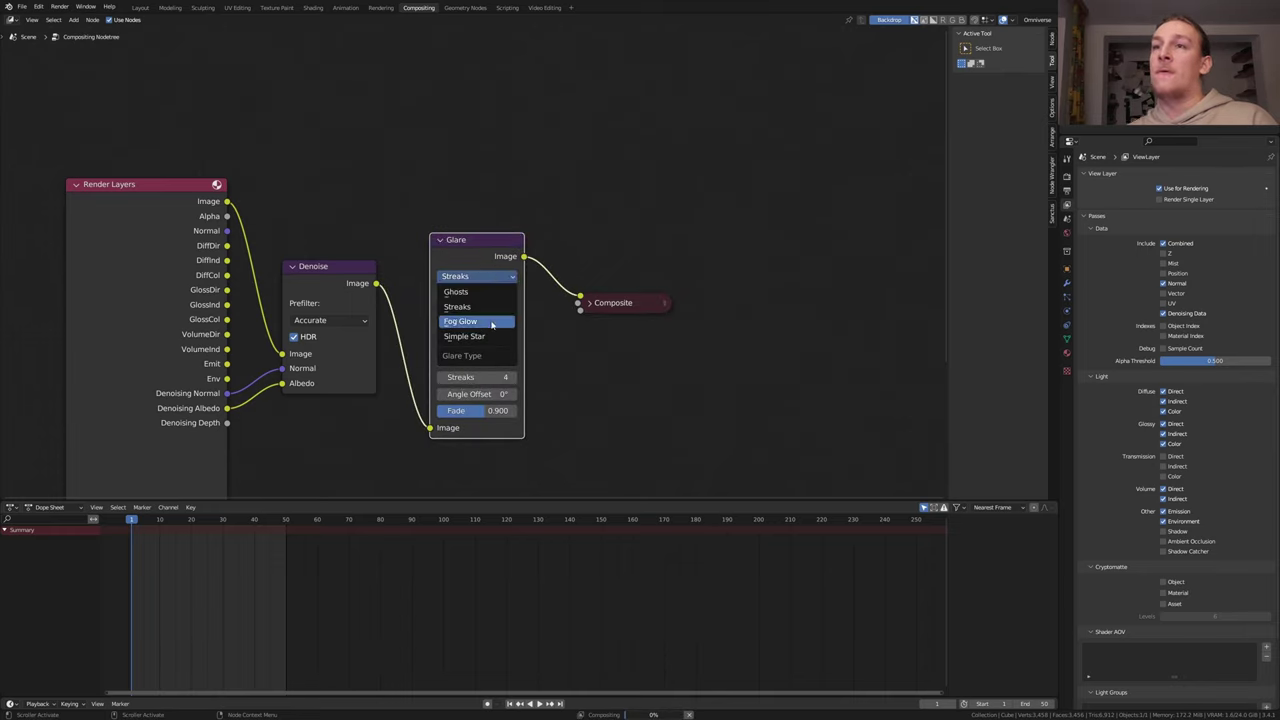
left_click(491, 322)
left_click(497, 293)
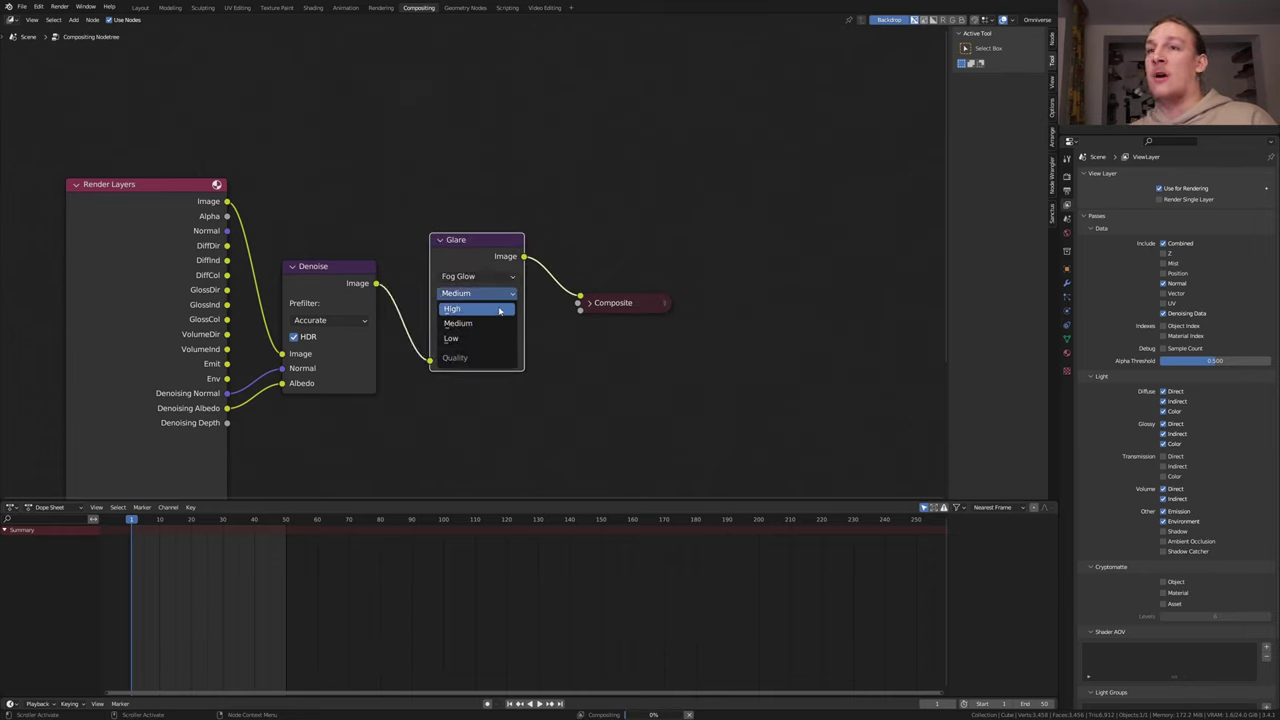
left_click(500, 310)
left_click(512, 344)
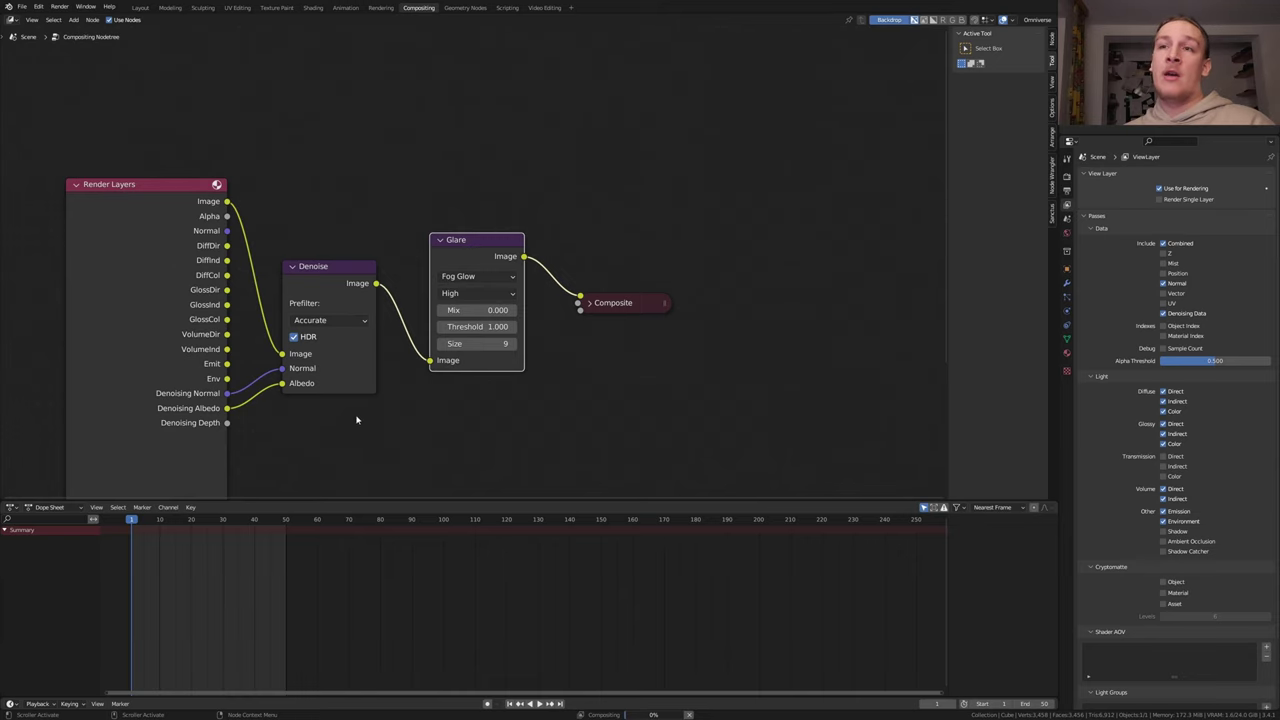
Return to the layout workspace and add an area light to the scene.
left_click(140, 8)
key("shift+a")
mouse_move(580, 528)
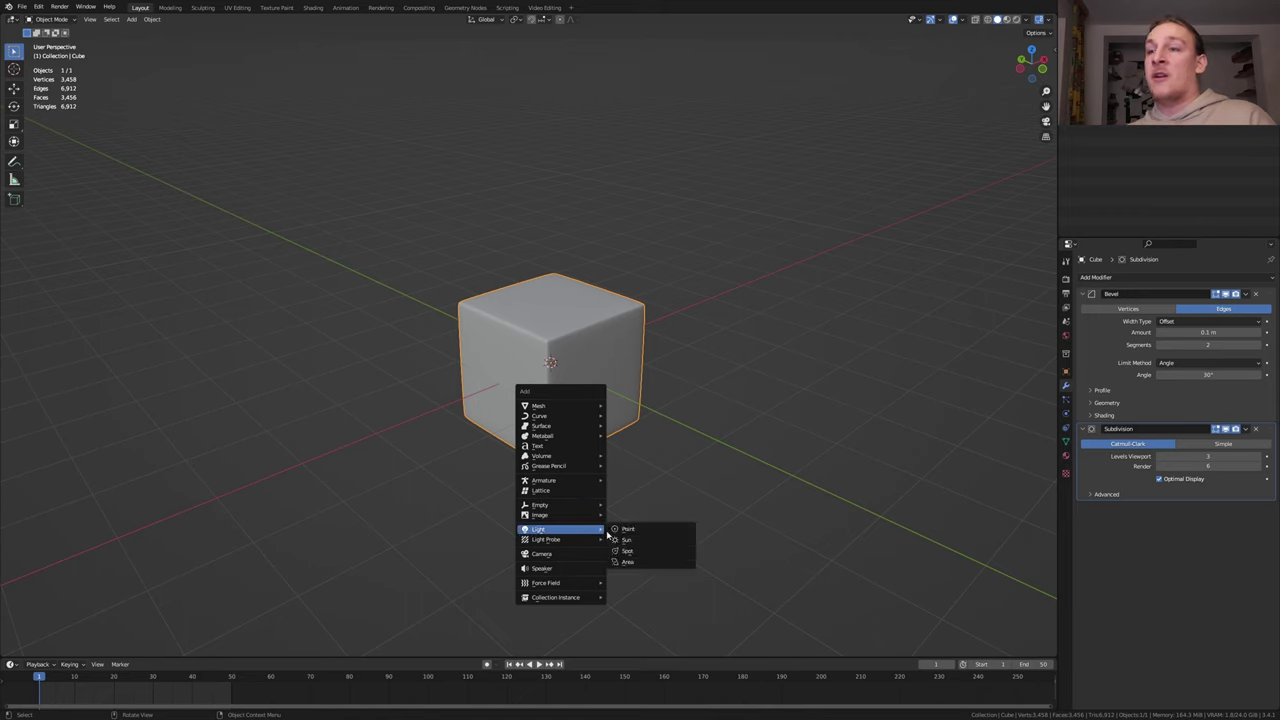
left_click(627, 562)
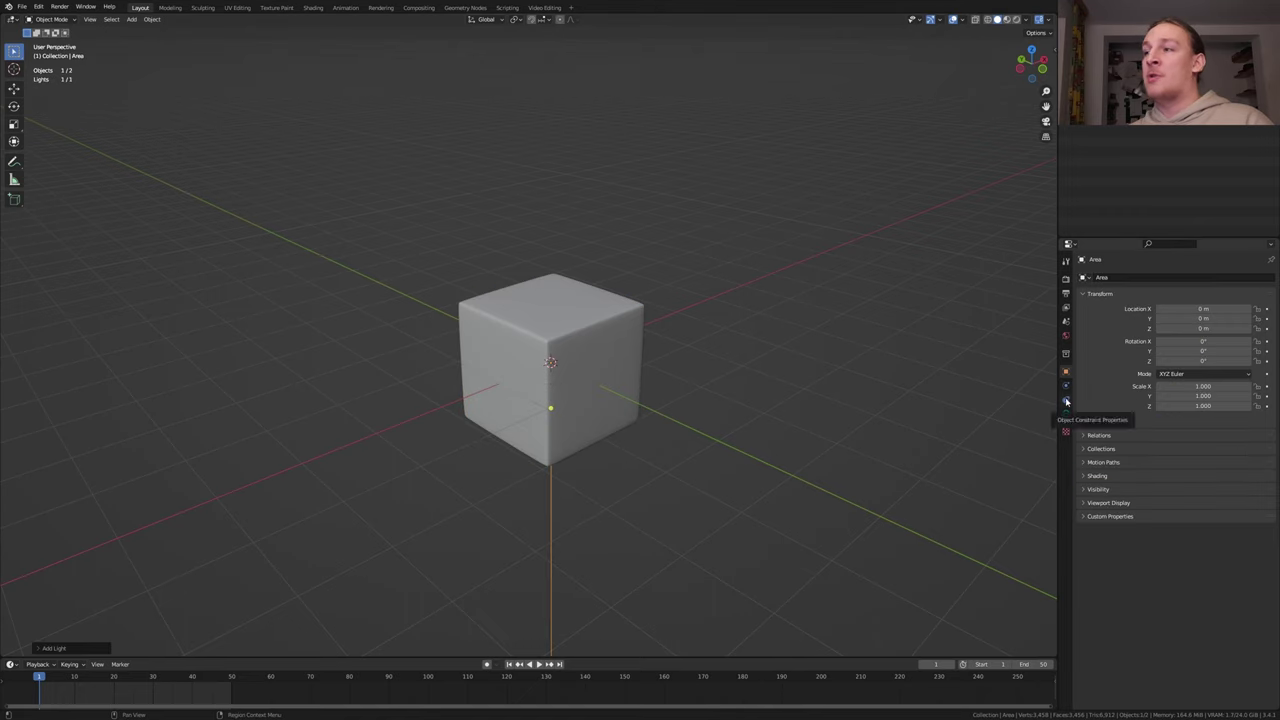
Give the area light a Track To constraint that targets the Cube.
left_click(1066, 401)
left_click(1122, 277)
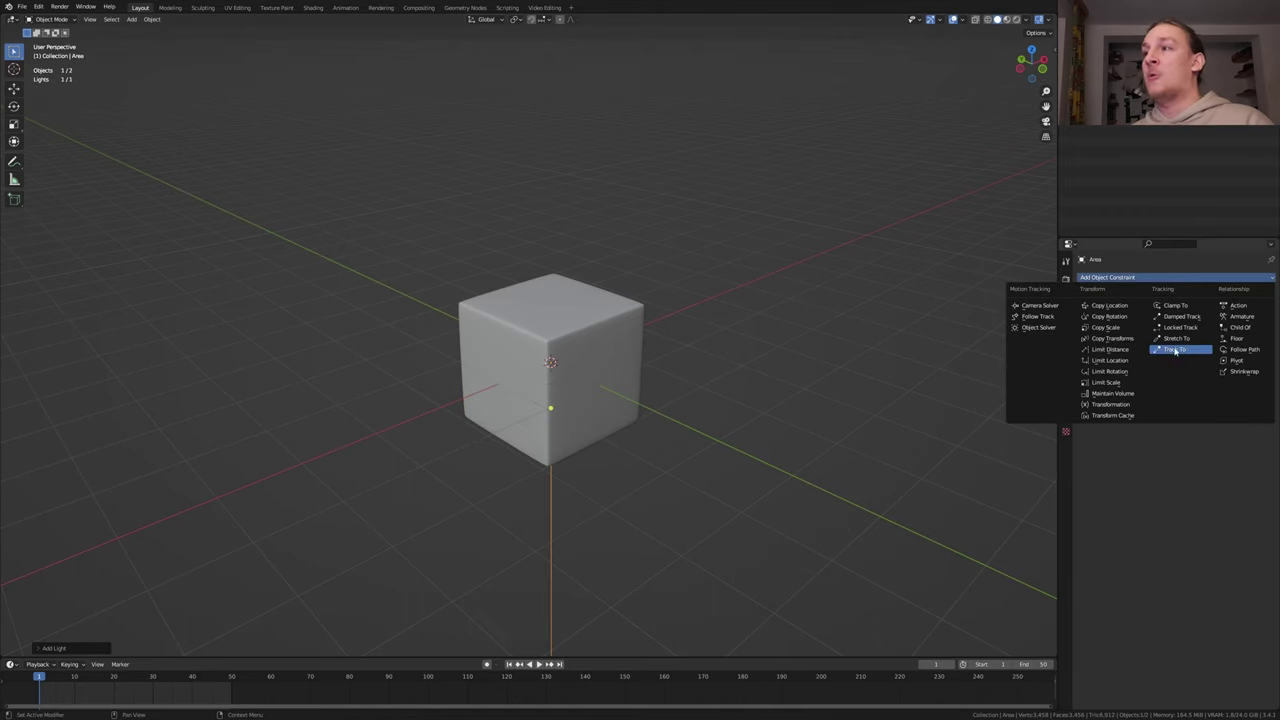
left_click(1176, 350)
left_click(1200, 309)
left_click(1193, 335)
Move the area light up and away from the cube, above and to one side of it.
key("g")
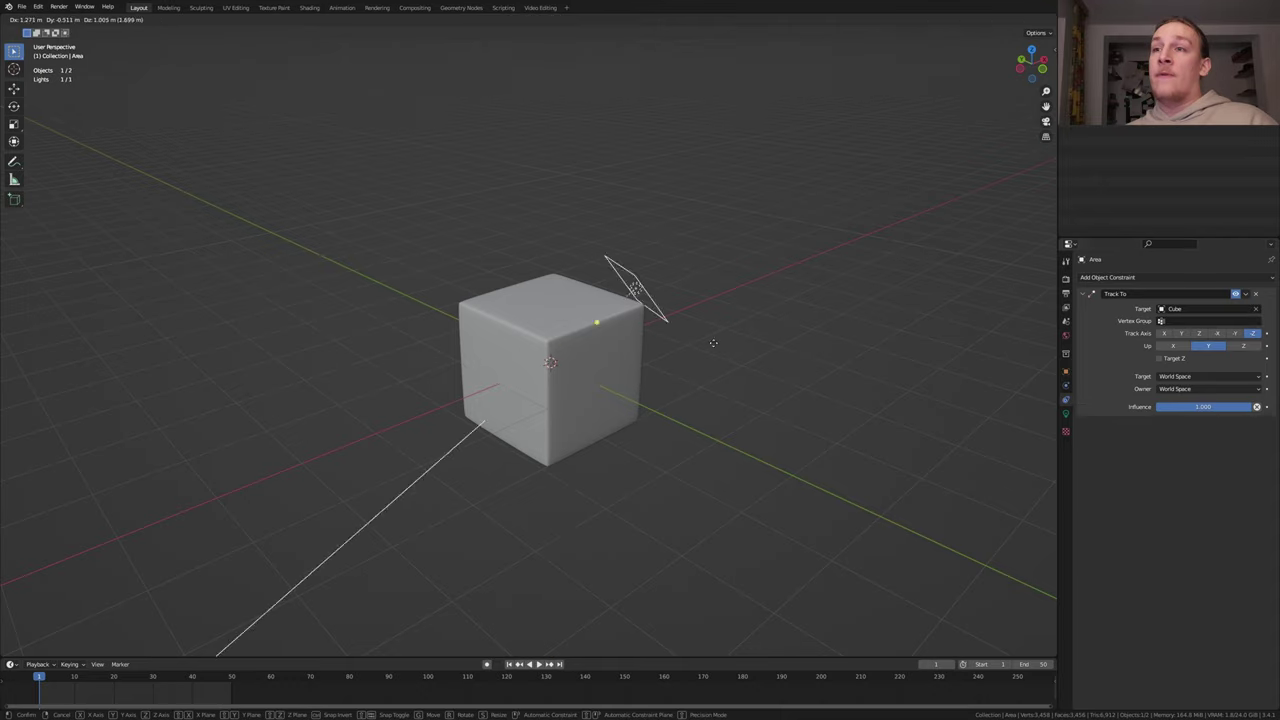
left_click(616, 124)
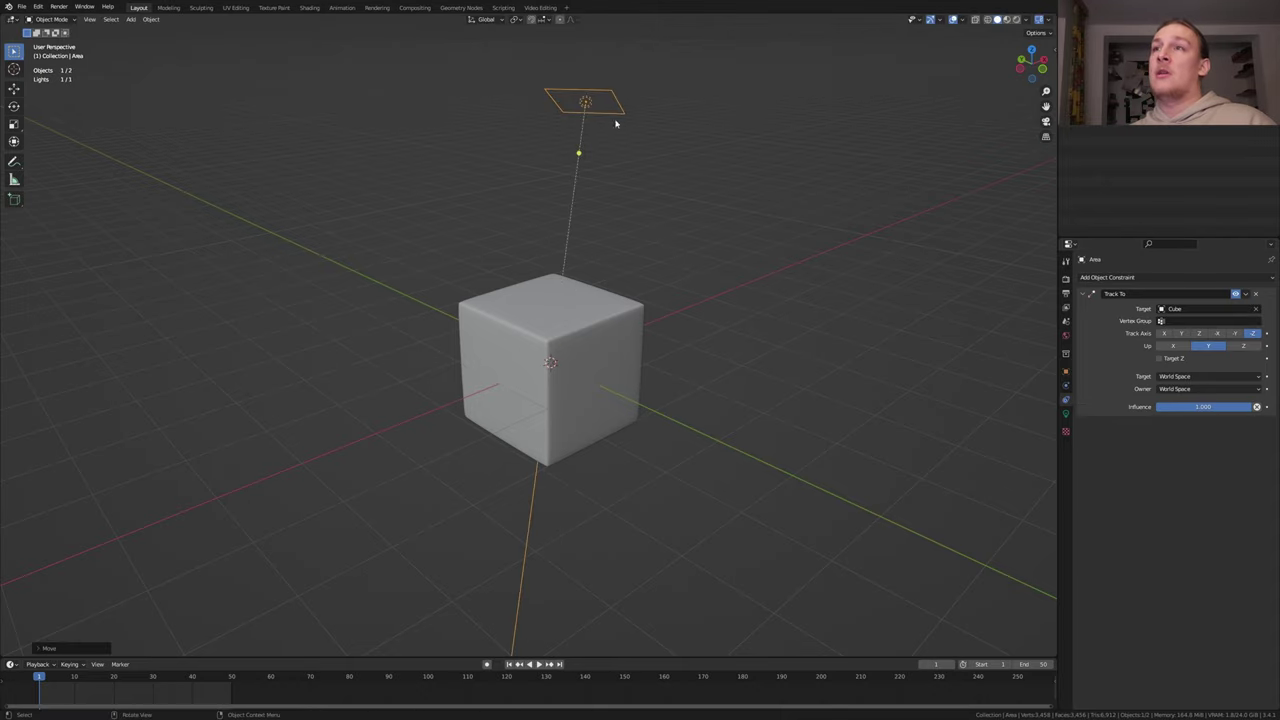
middle_click_drag(587, 193, 628, 324)
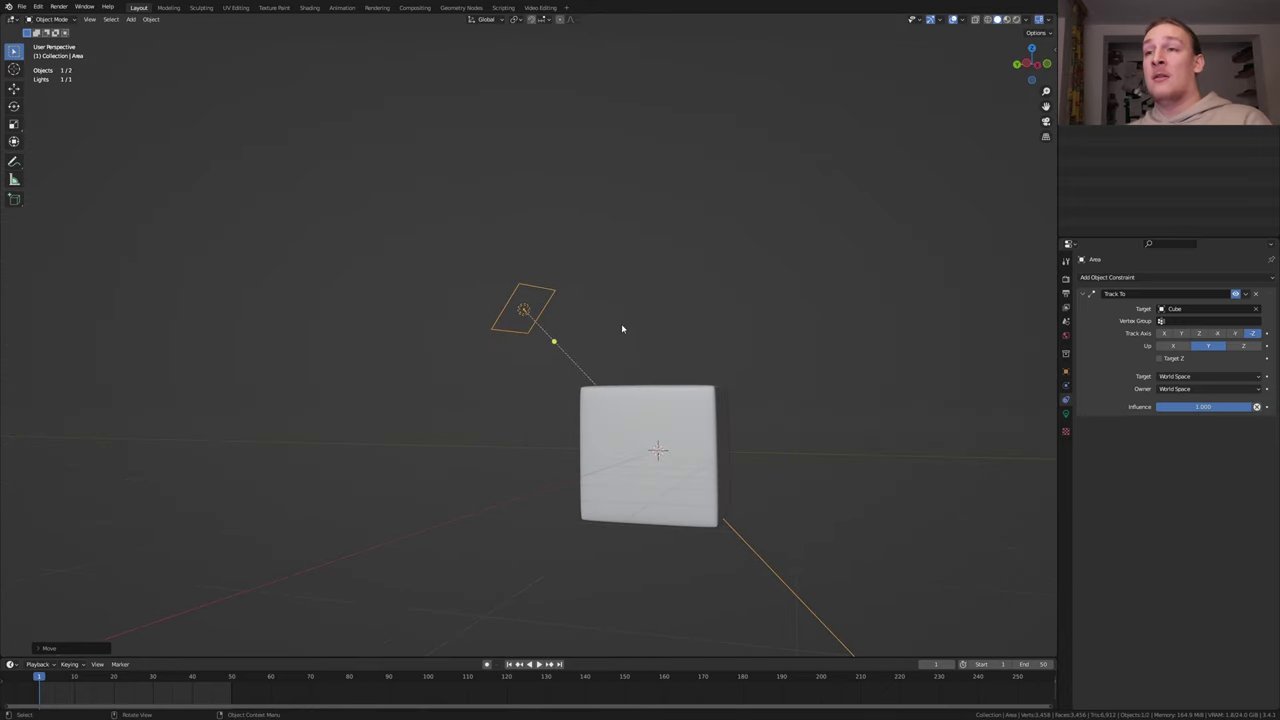
Change the area light's color to a pale cyan.
key("KP_7")
left_click(1066, 413)
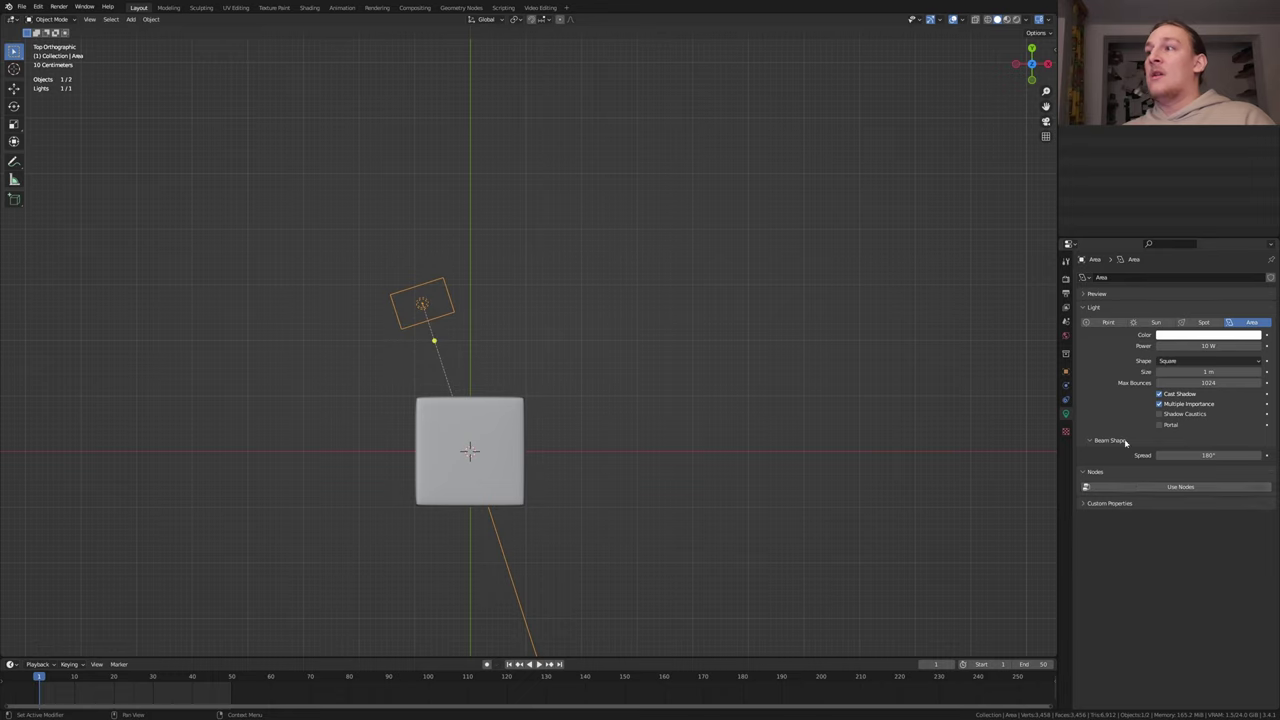
left_click(1185, 337)
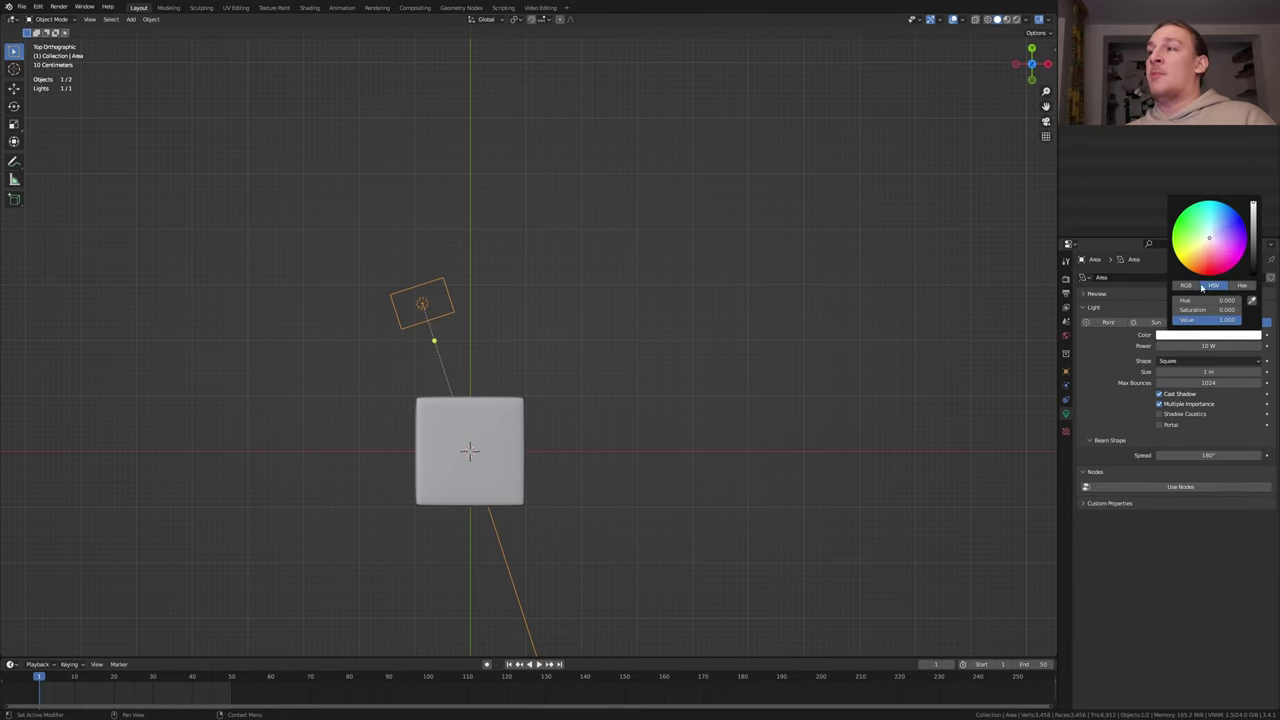
left_click(1212, 233)
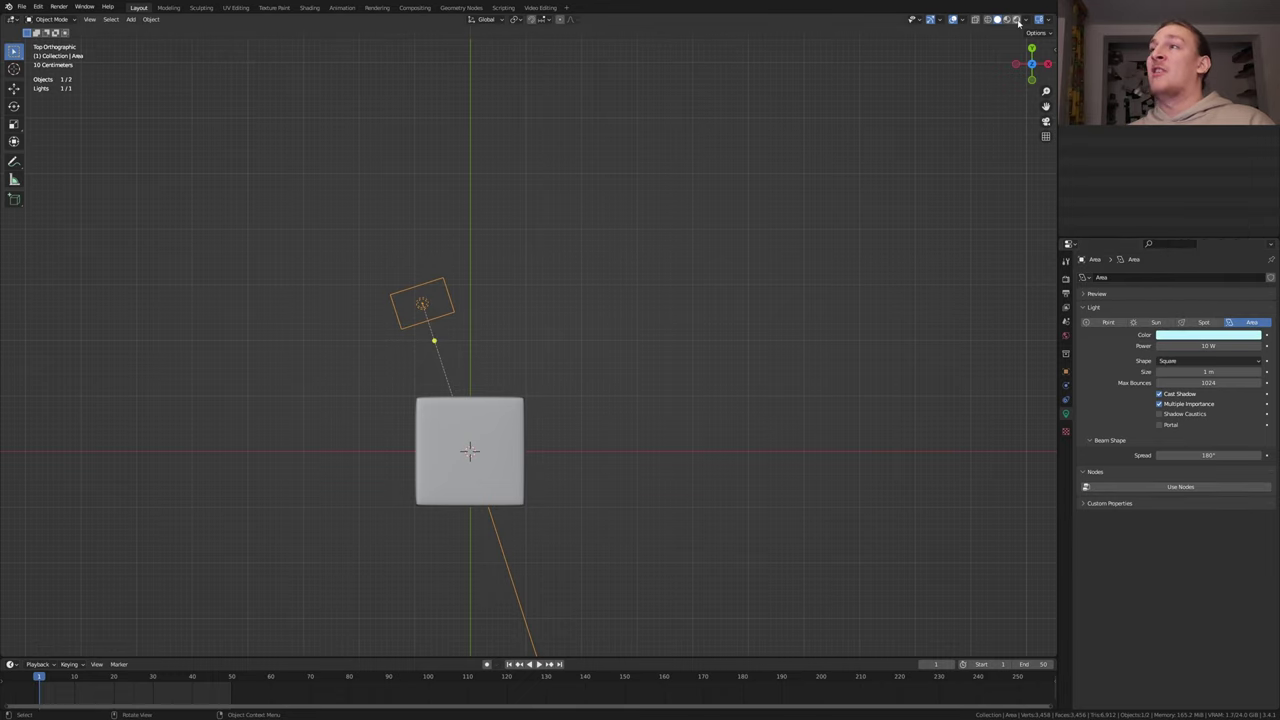
Show the rendered preview and set the area light's power to 1000 W and its size to 10 m.
left_click(1216, 346)
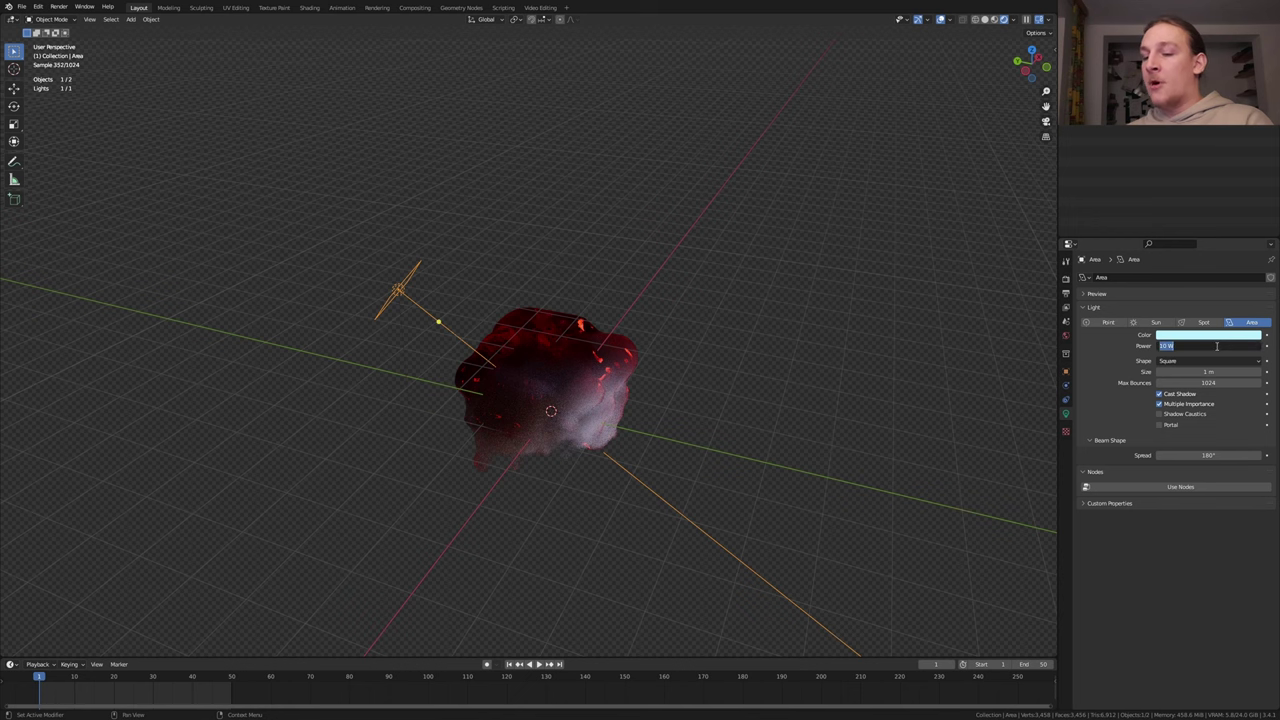
type("10")
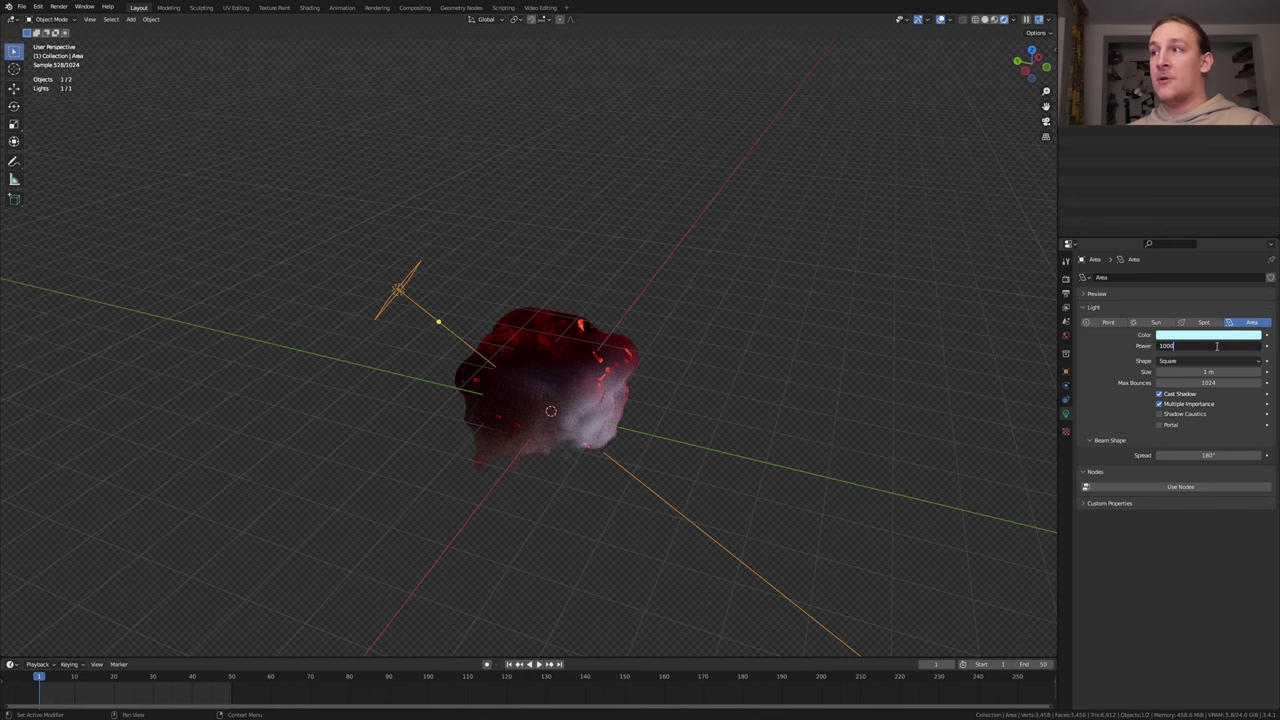
key("Return")
left_click(1217, 371)
type("10")
key("Return")
Duplicate the area light to the opposite side of the cube and set the copy's power to 2500 W and size to 20 m.
key("shift+d")
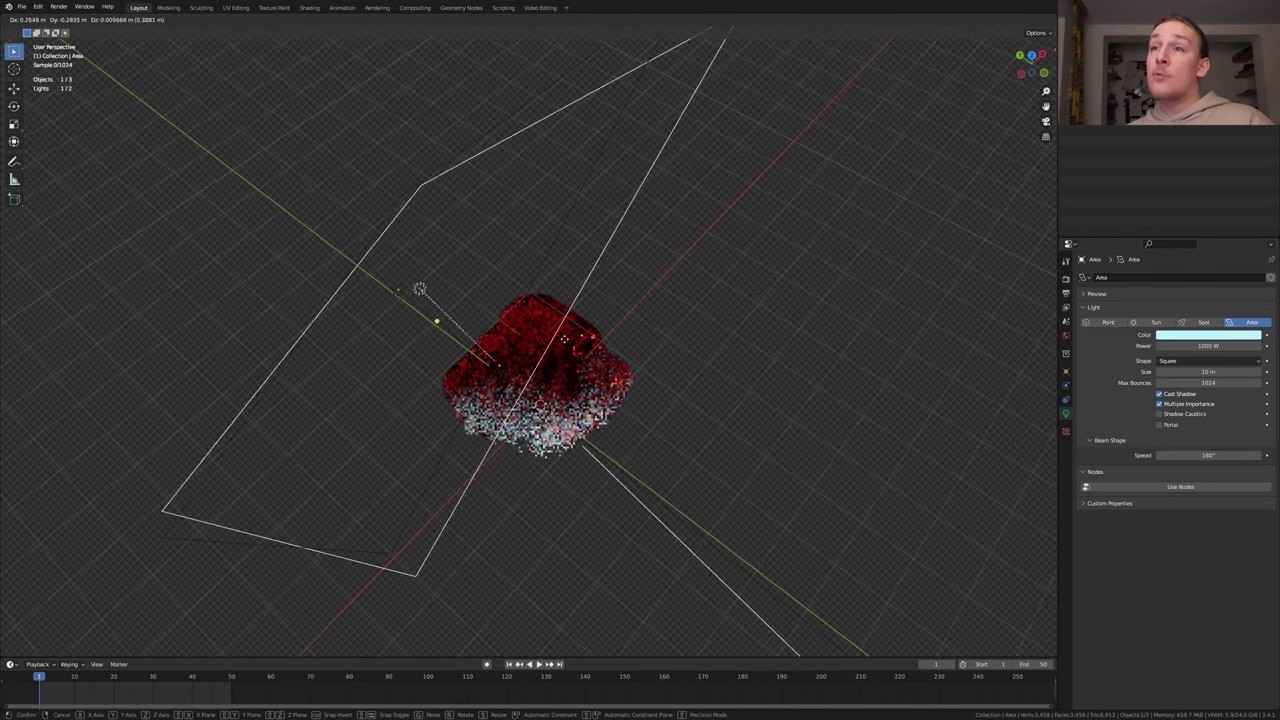
left_click(935, 427)
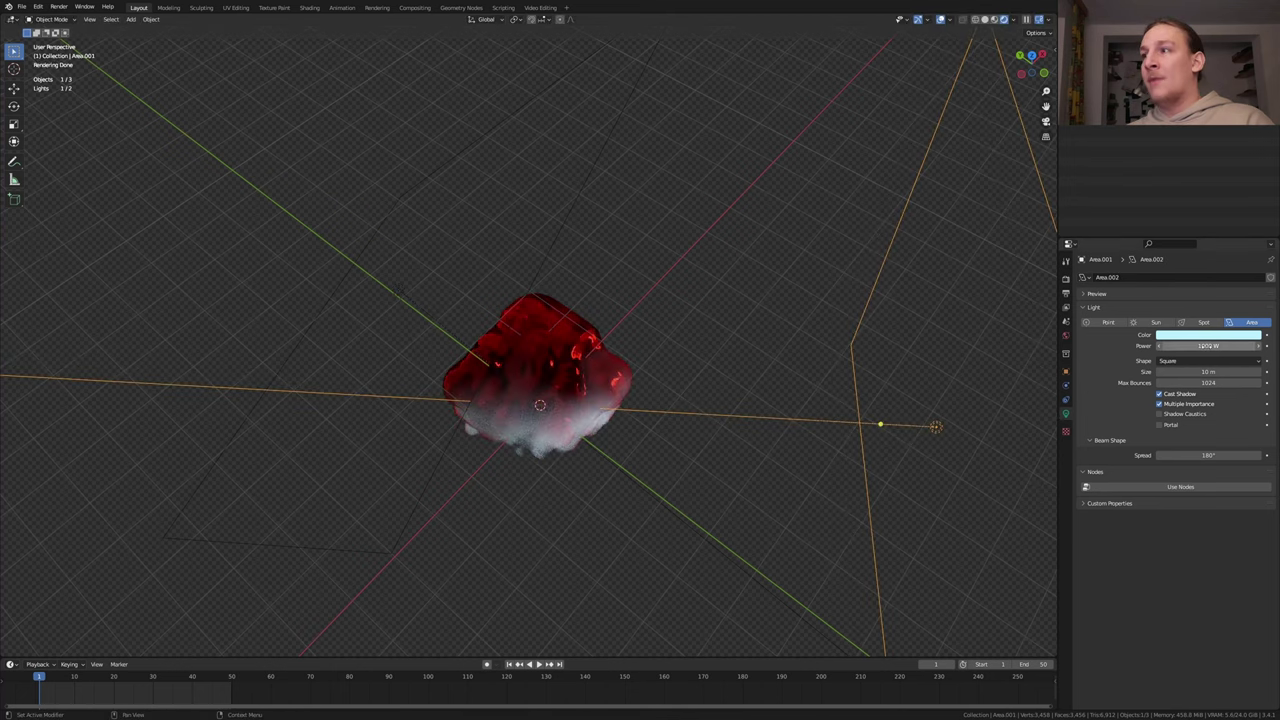
left_click(1207, 346)
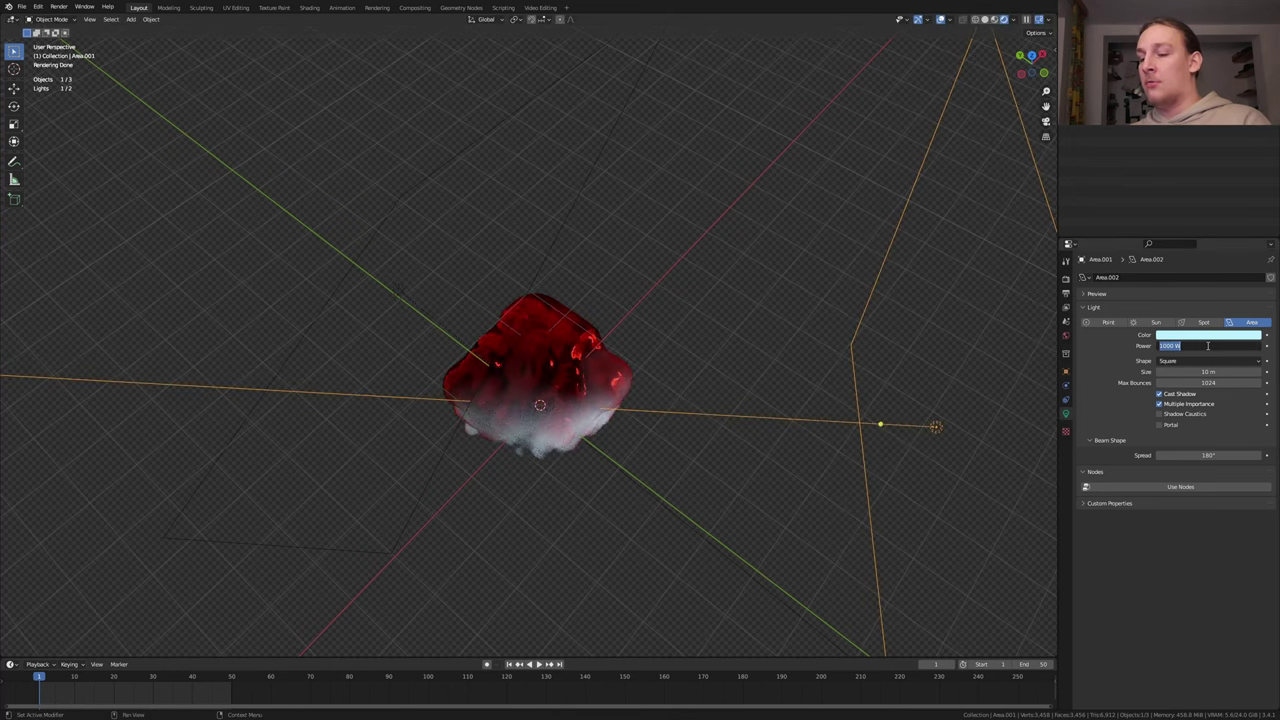
type("2500")
key("Return")
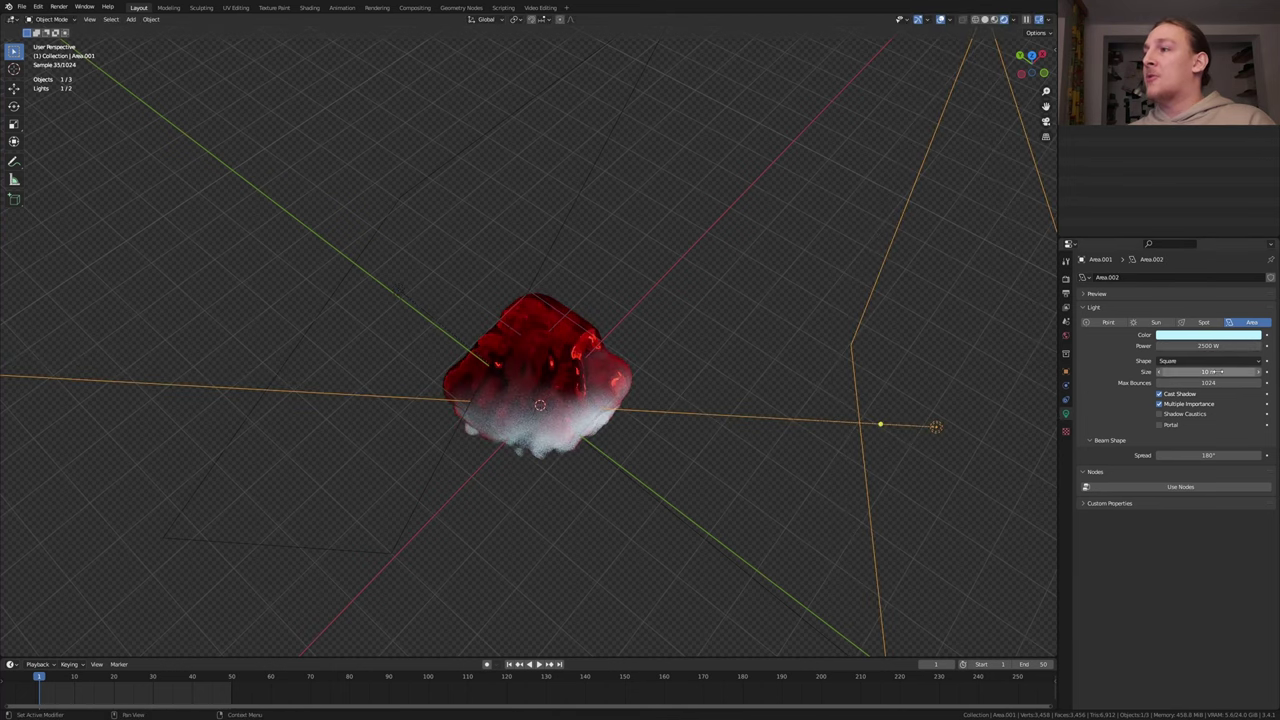
left_click(1218, 372)
type("20")
key("Return")
Add a camera to the scene and select the cube.
middle_click_drag(548, 500, 554, 434)
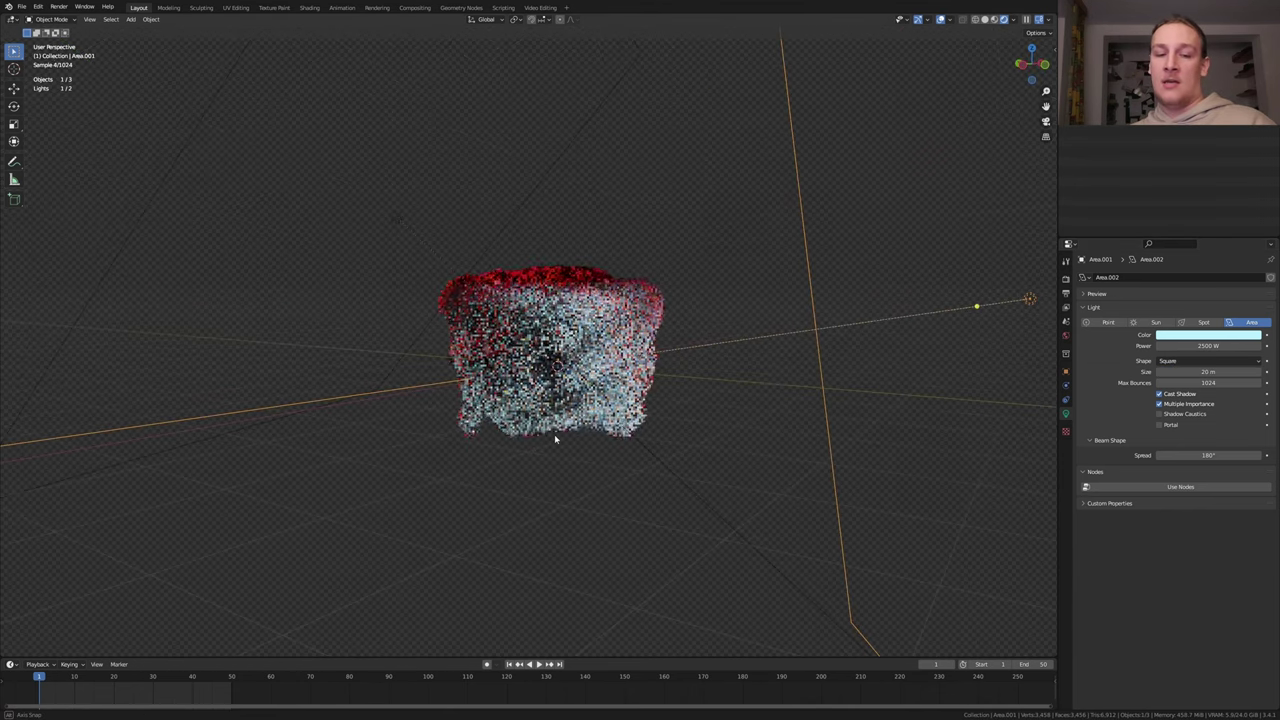
key("shift+a")
left_click(552, 460)
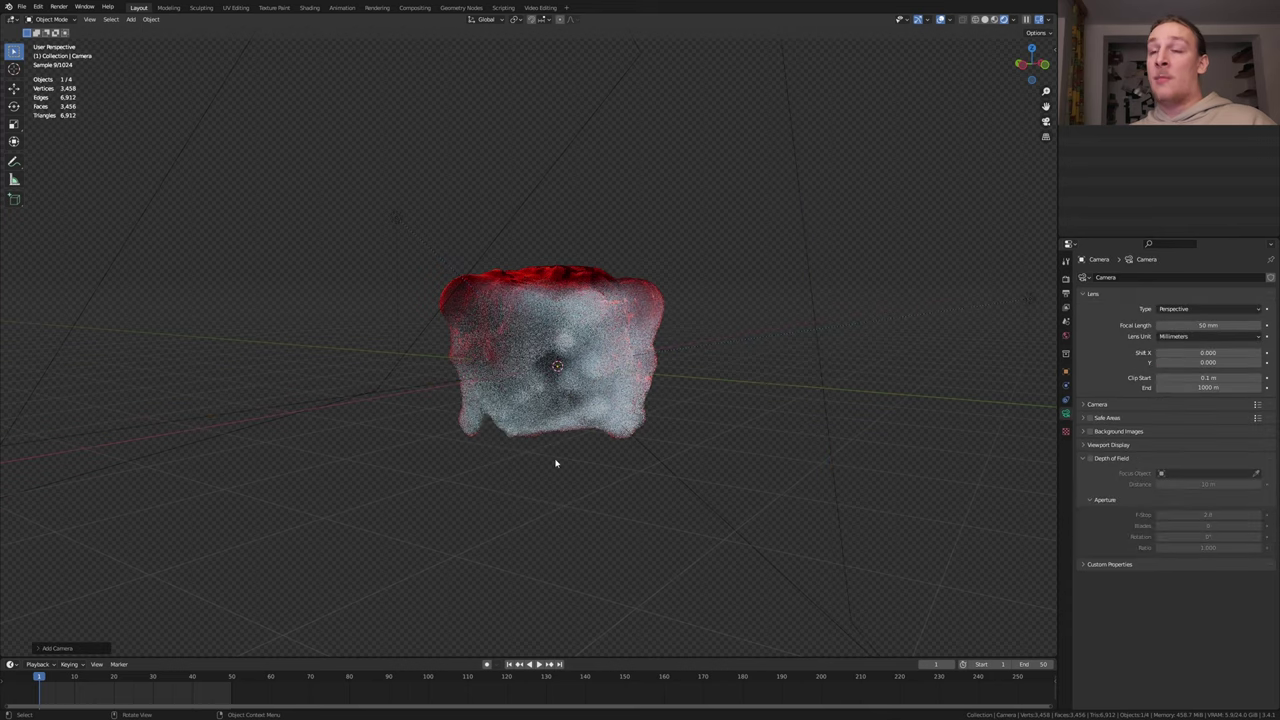
left_click(566, 330)
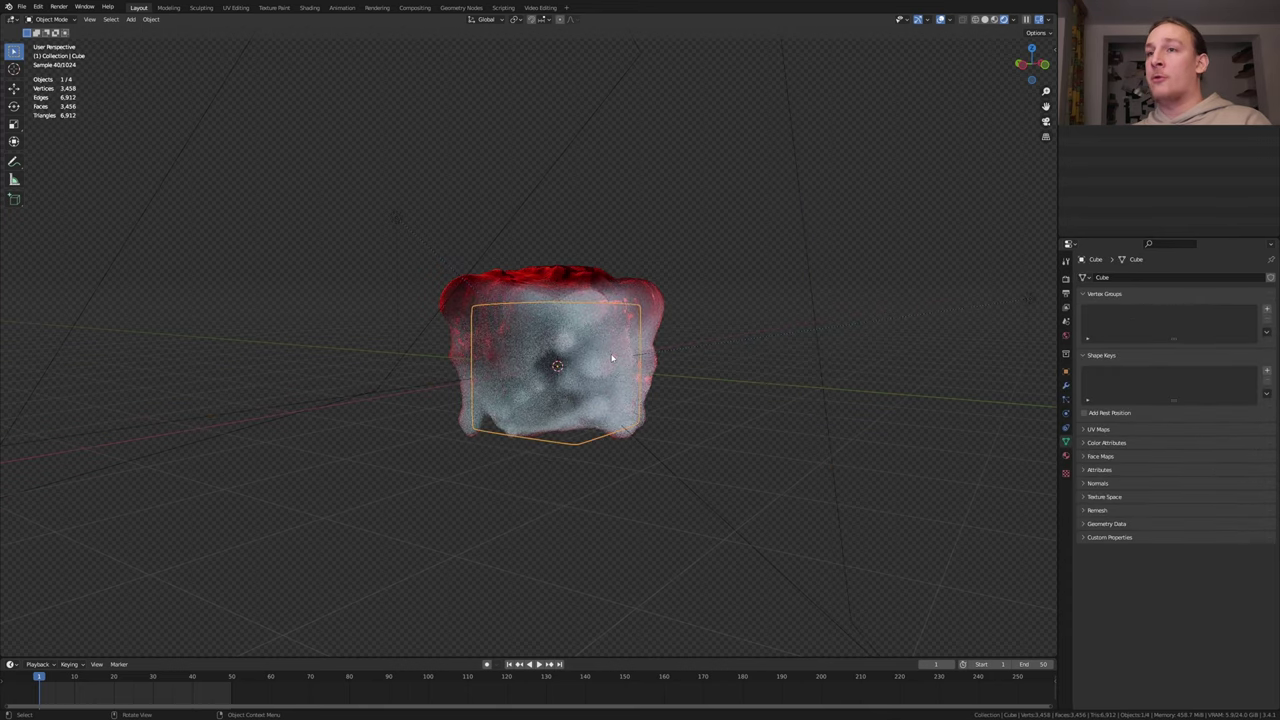
Look through the camera and move it back along its local Z axis until the whole cube fits in the frame.
key("KP_0")
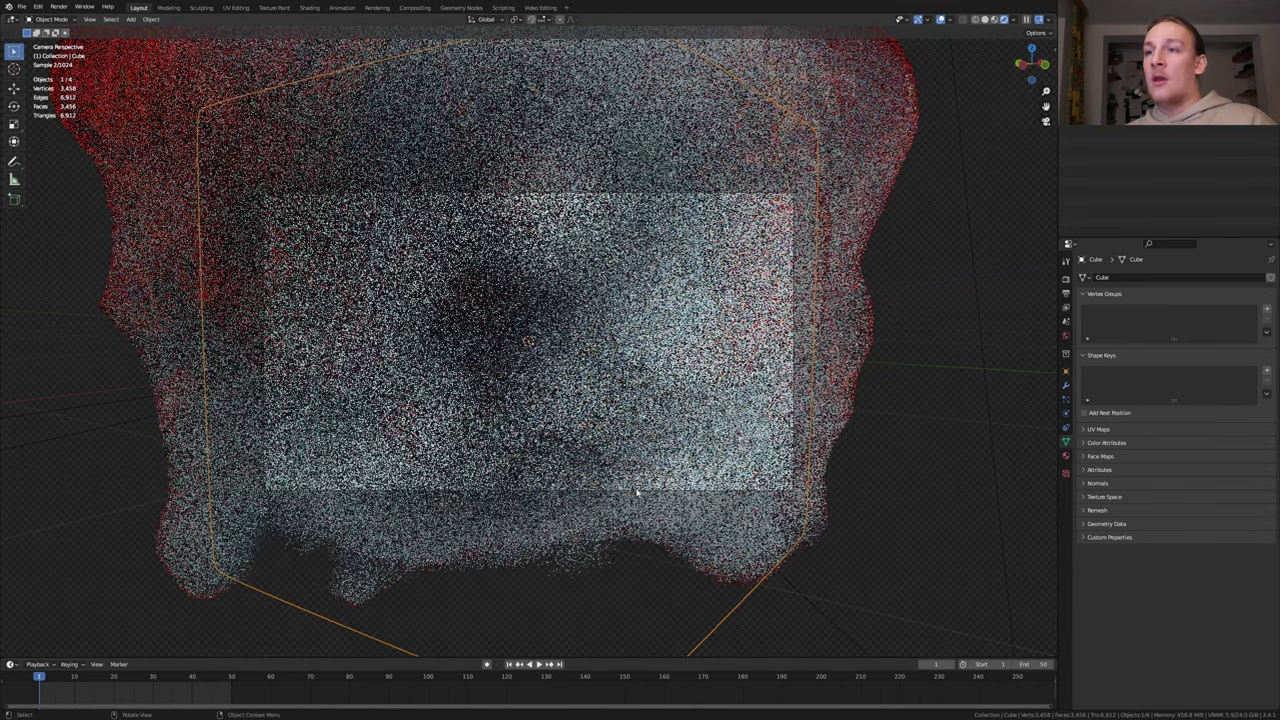
left_click(643, 470)
key("g")
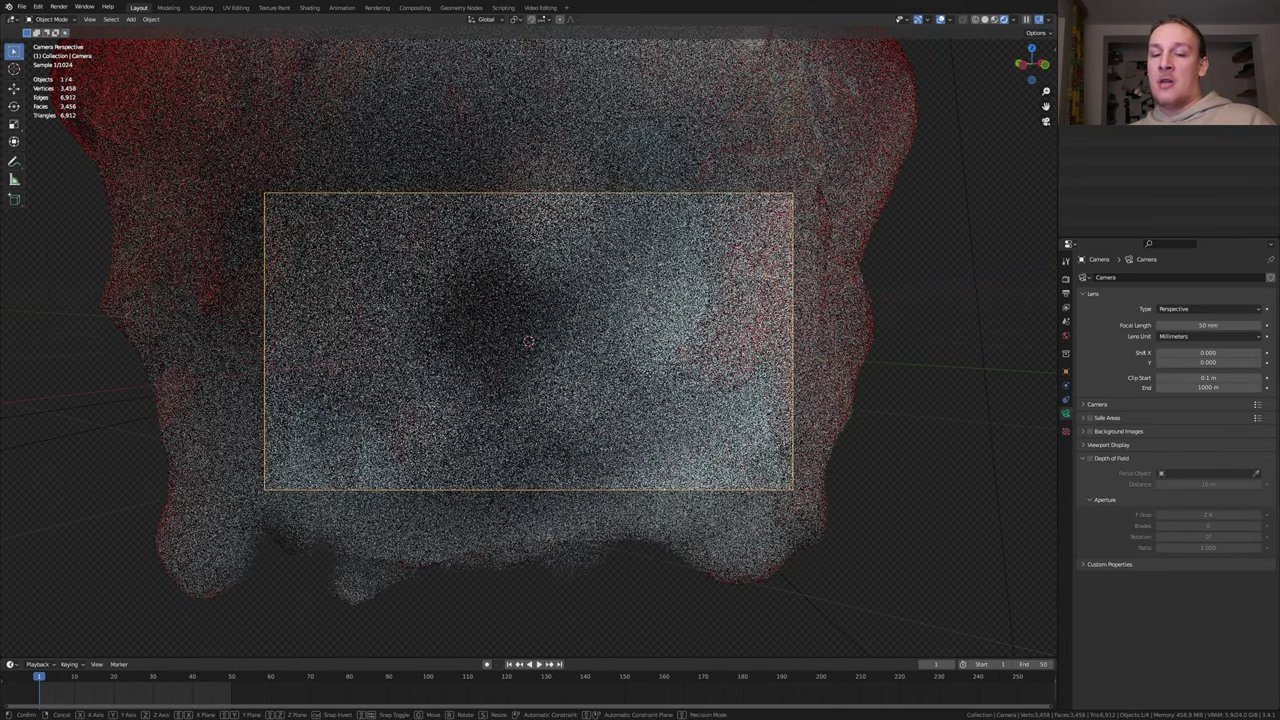
key("z")
key("z")
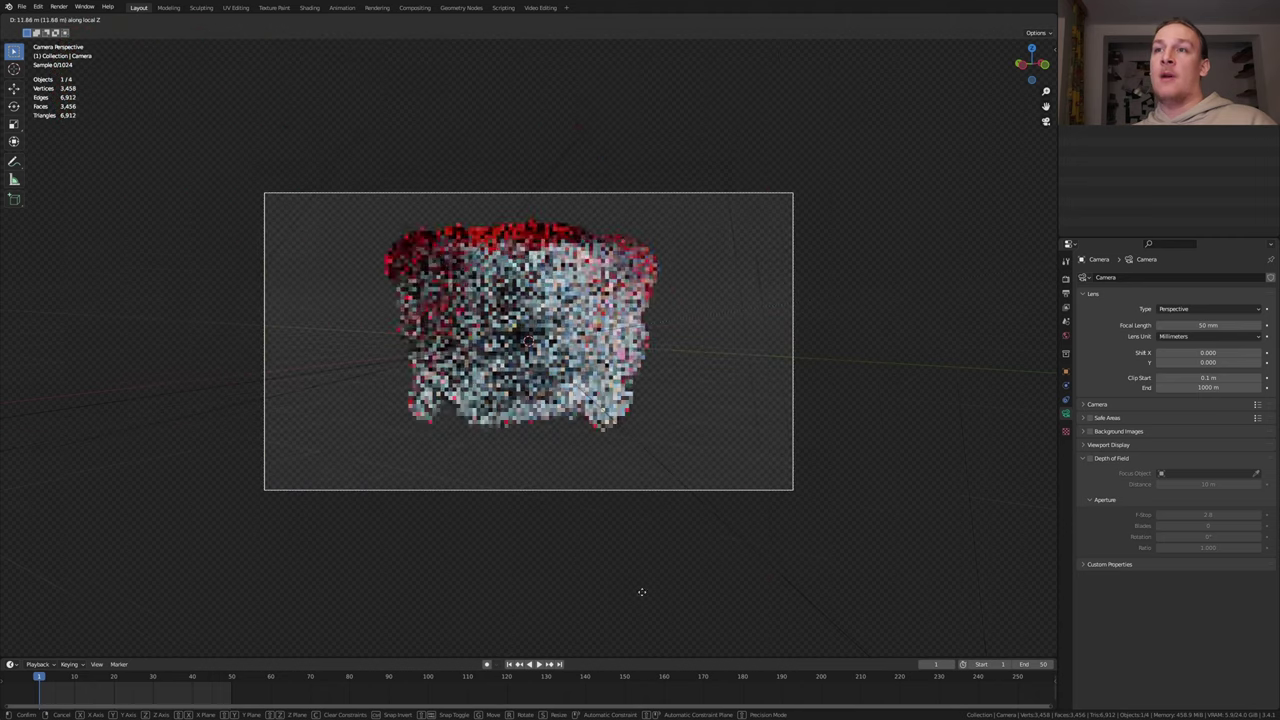
left_click(641, 591)
Set the output frame rate to 30 fps and the output path to H:\Tutorials\Voronoi_Animation\Rendered_Images\Rendered_images_.
left_click(1066, 371)
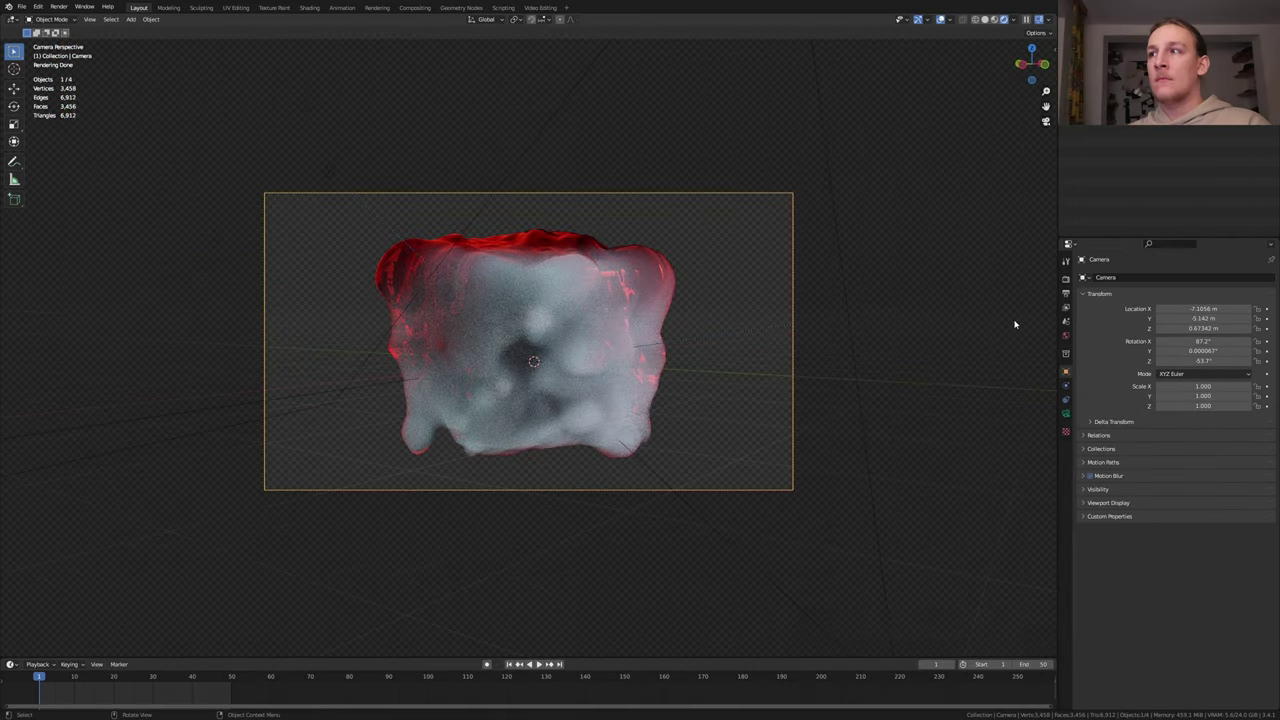
left_click(1066, 295)
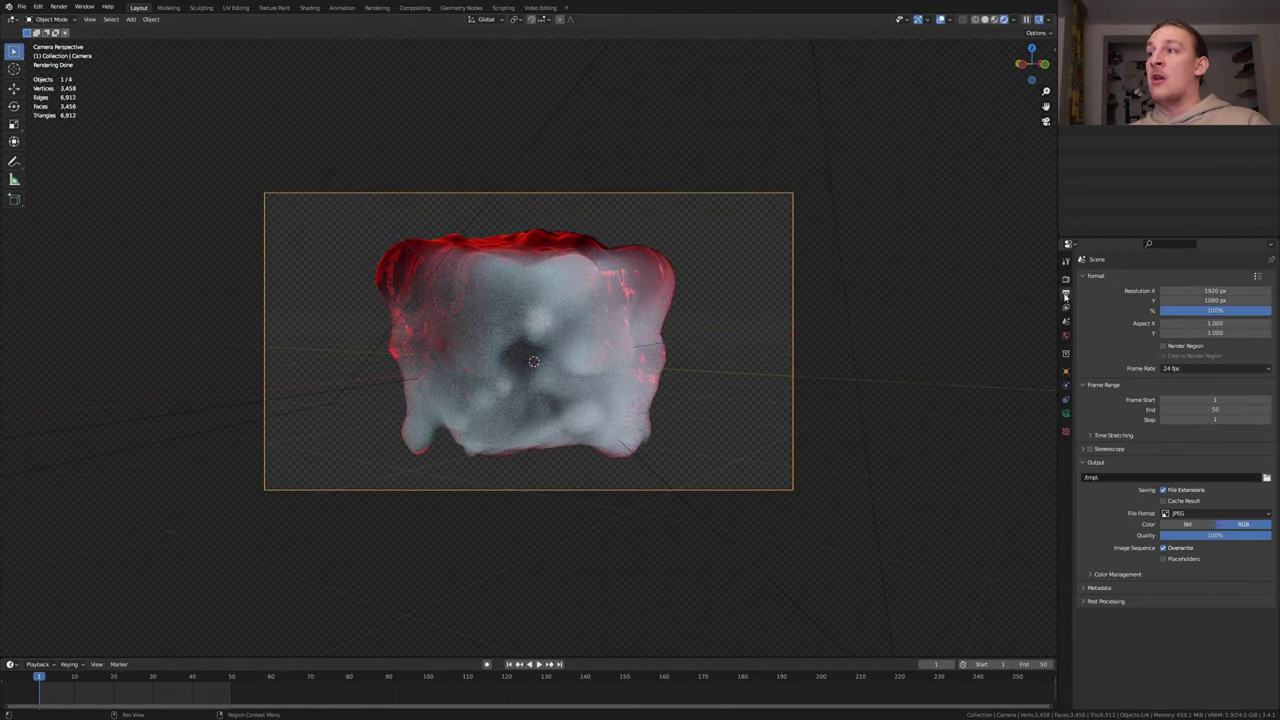
left_click(1199, 369)
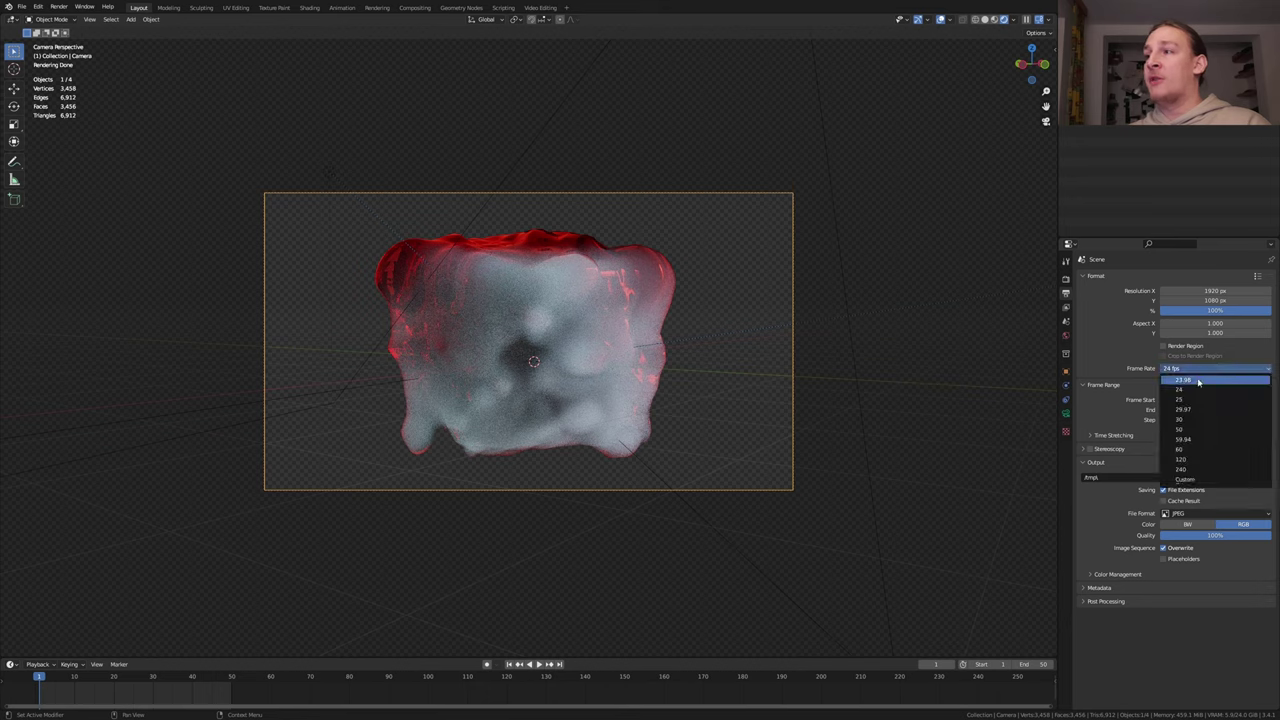
left_click(1214, 419)
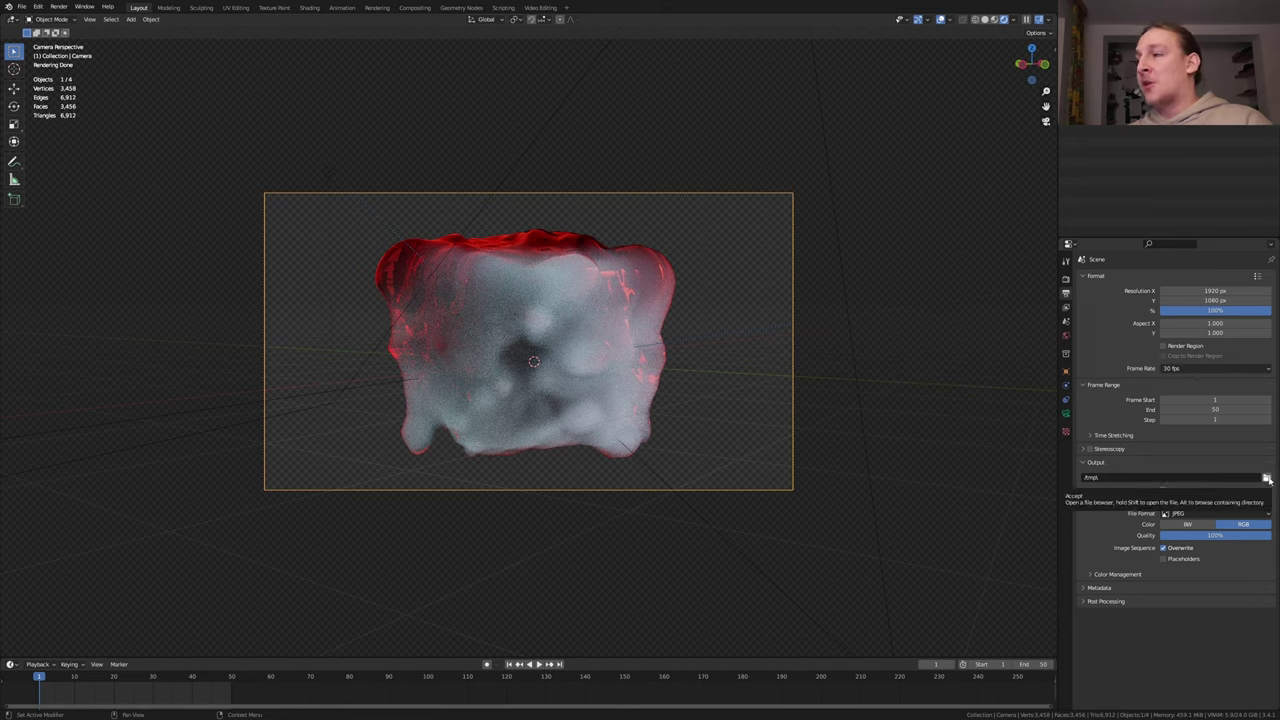
type("H:\\Tutorials\\Voronoi_Animation\\Rendered_Images\\Rendered_images_")
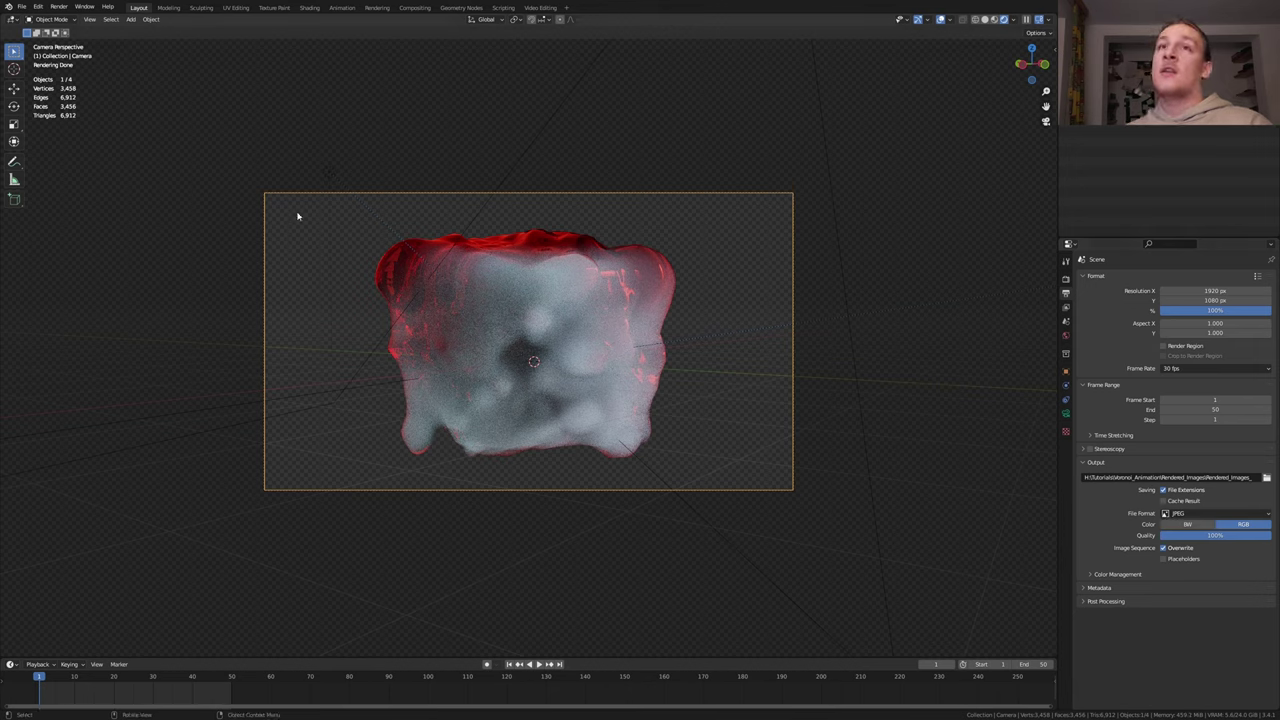
Open the Performance settings for the Cycles render.
left_click(56, 6)
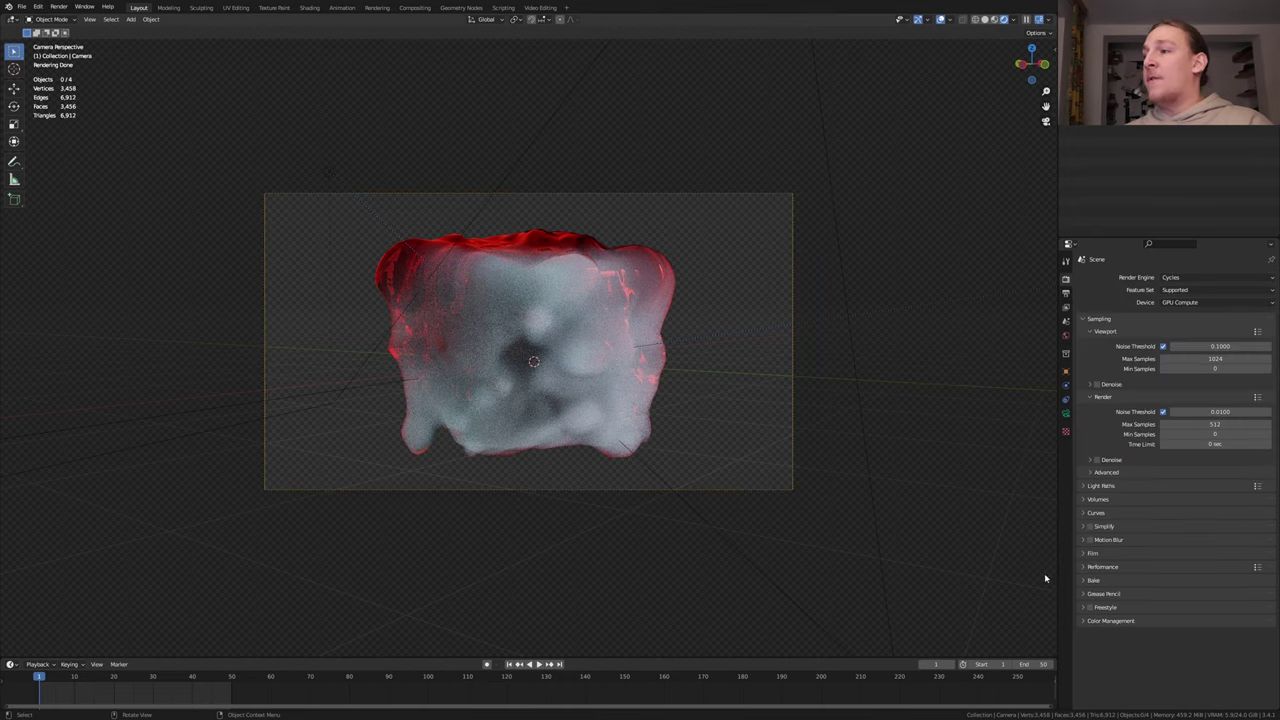
left_click(1085, 567)
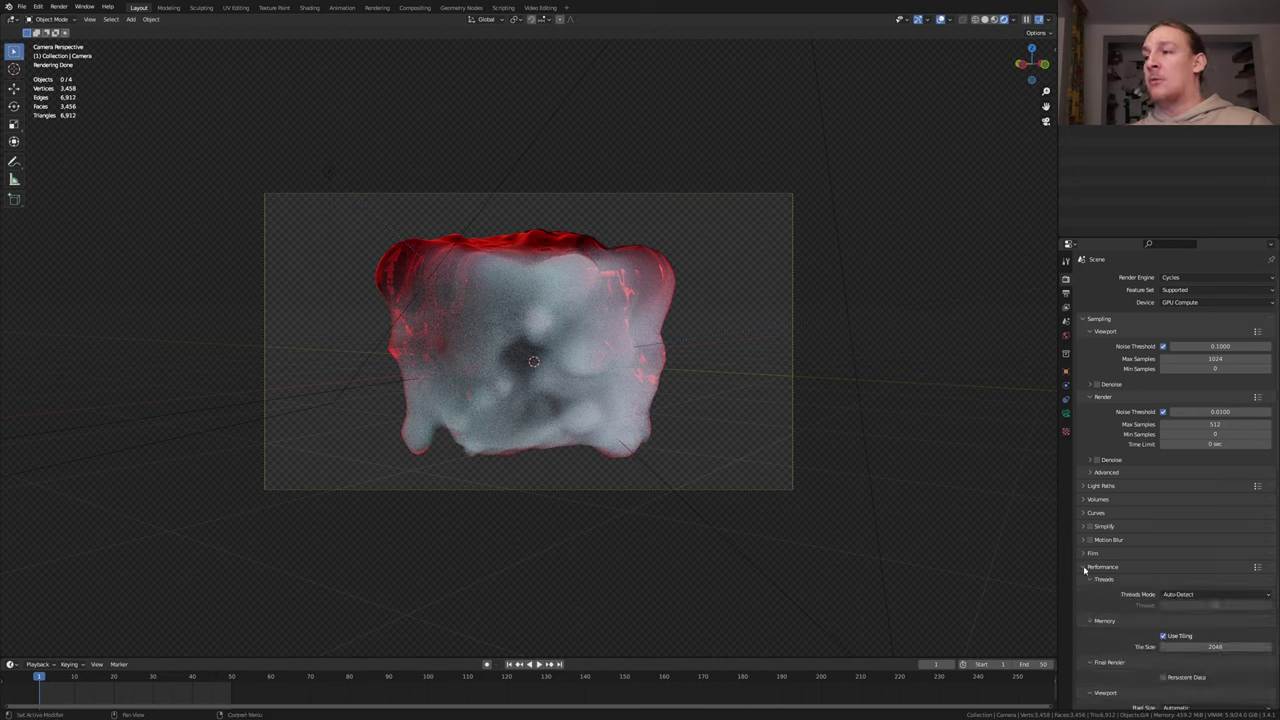